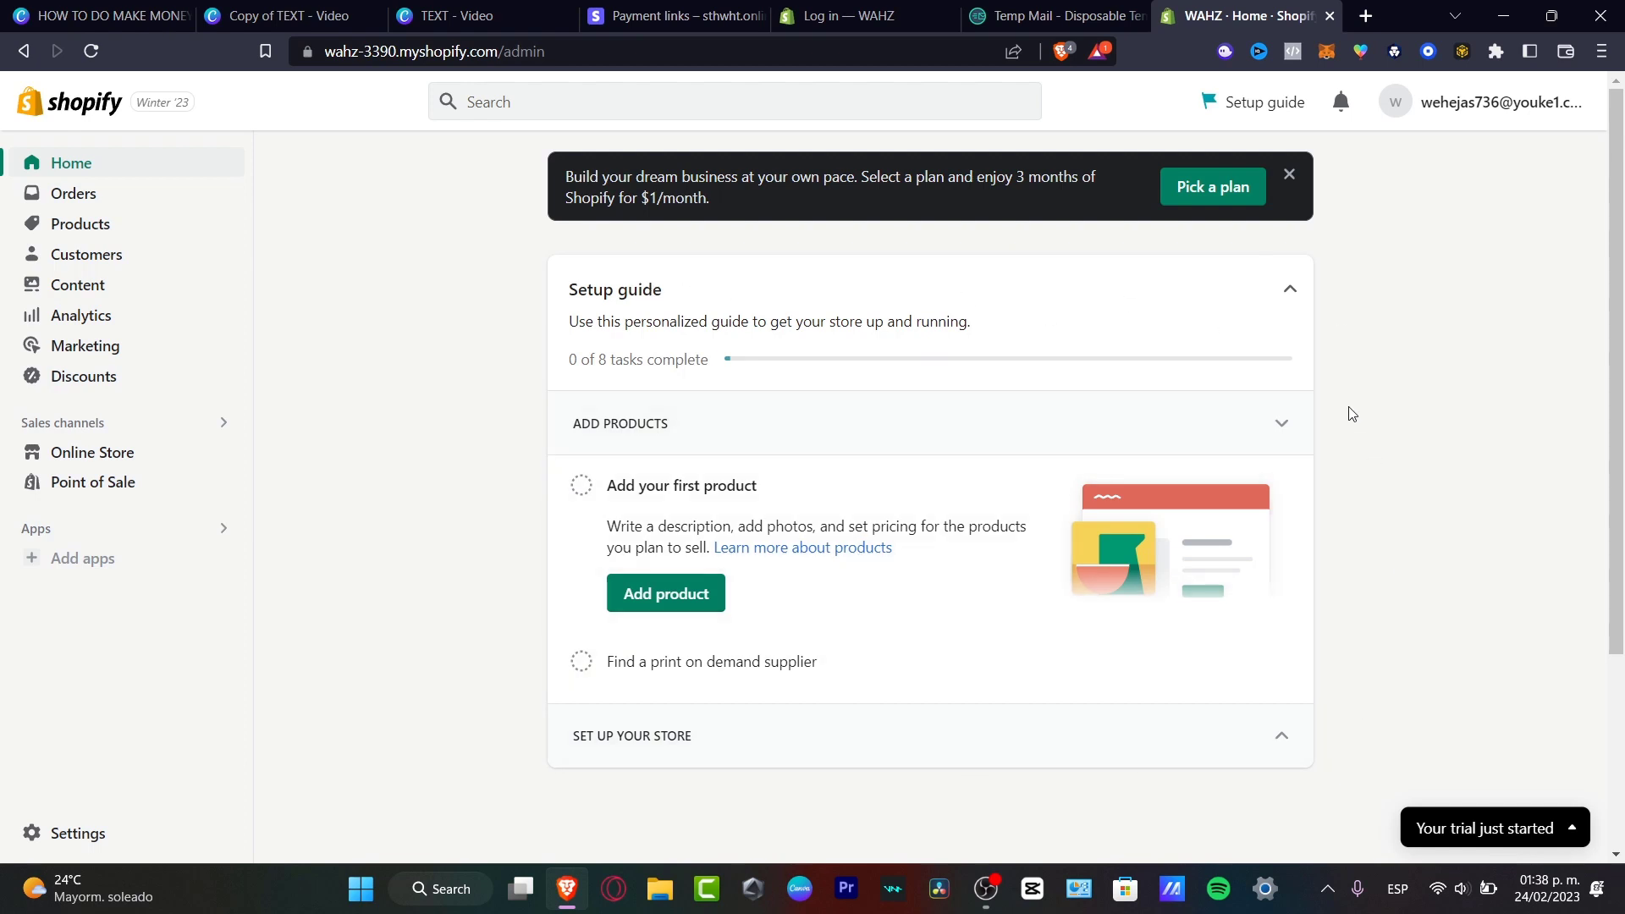
# Expand the Set up your store and Add products task lists, then collapse the setup guide.
pyautogui.click(1293, 434)
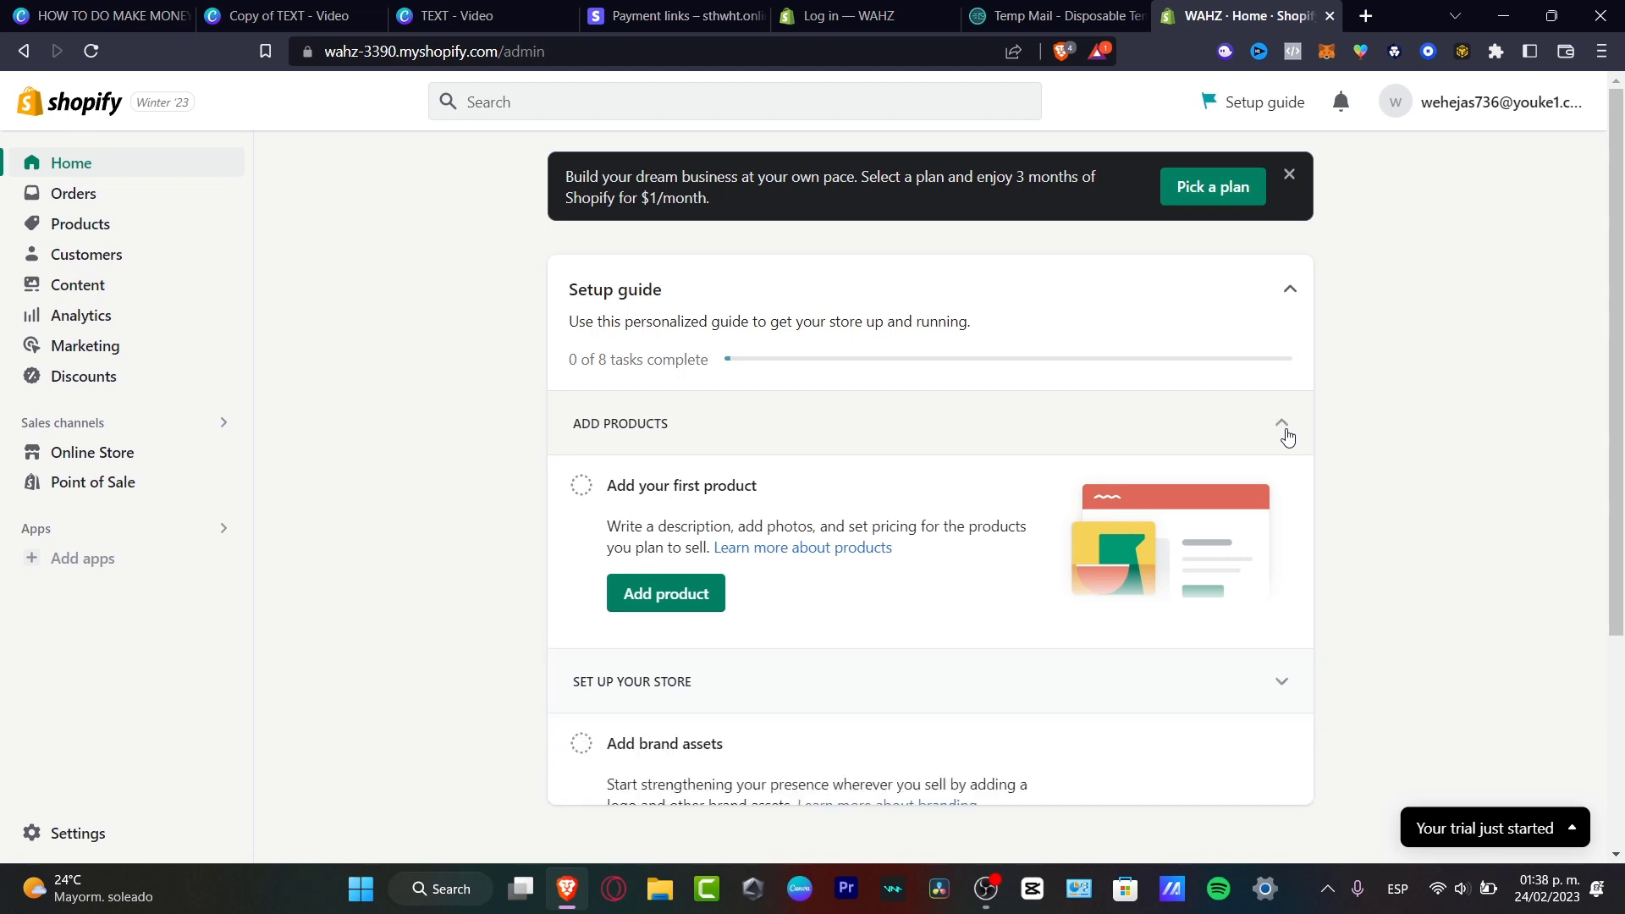
pyautogui.click(1287, 480)
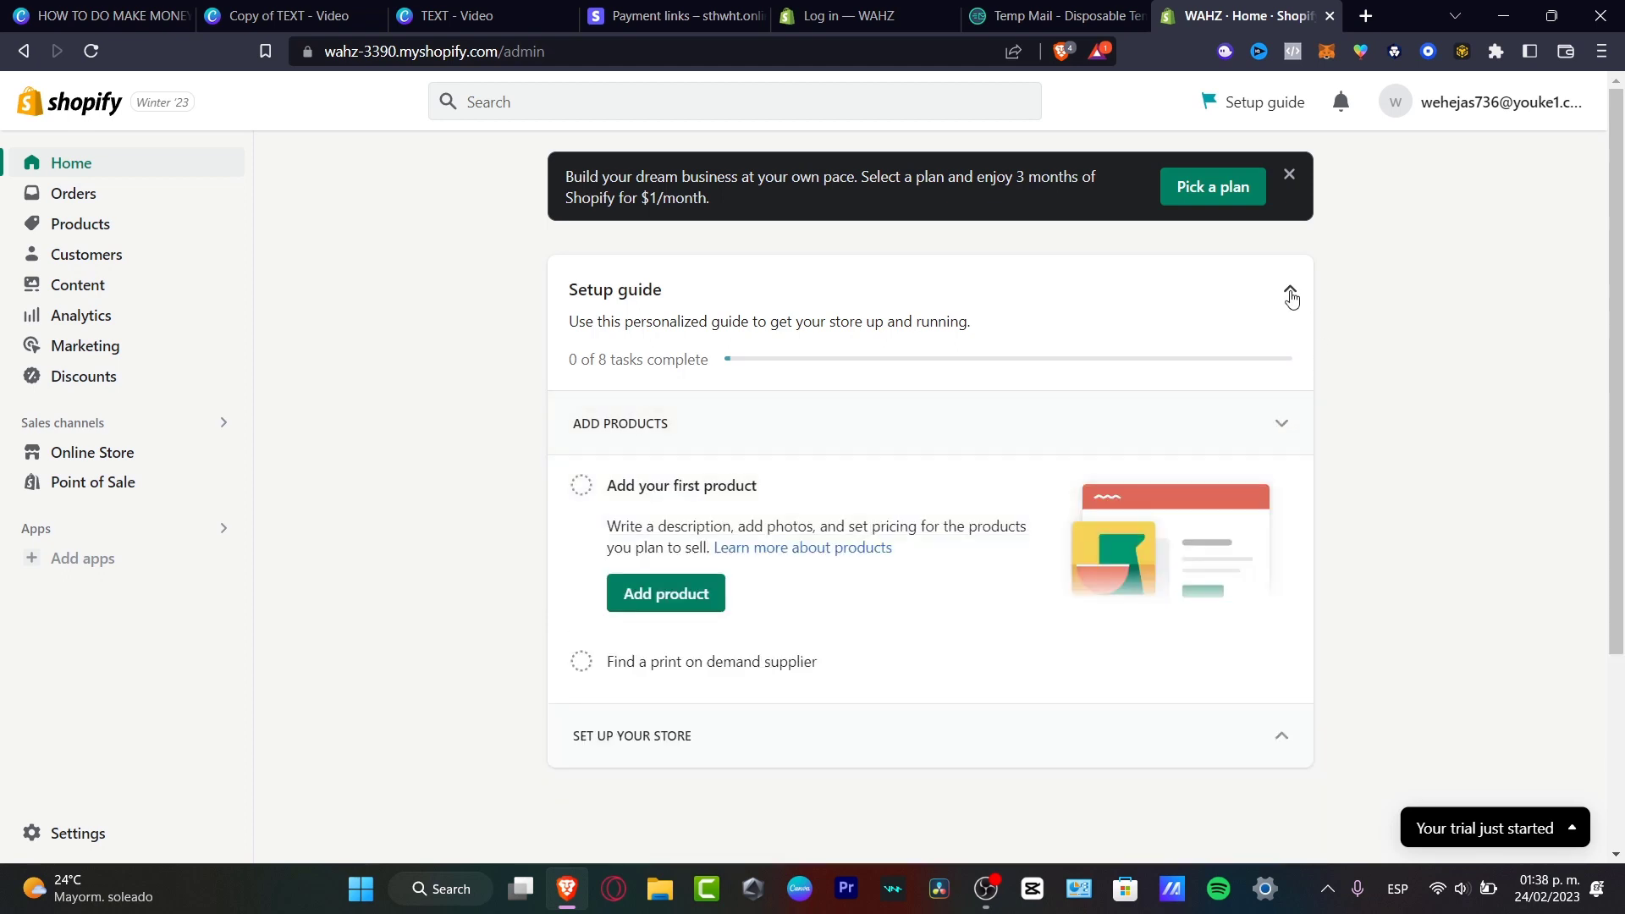
pyautogui.click(1291, 296)
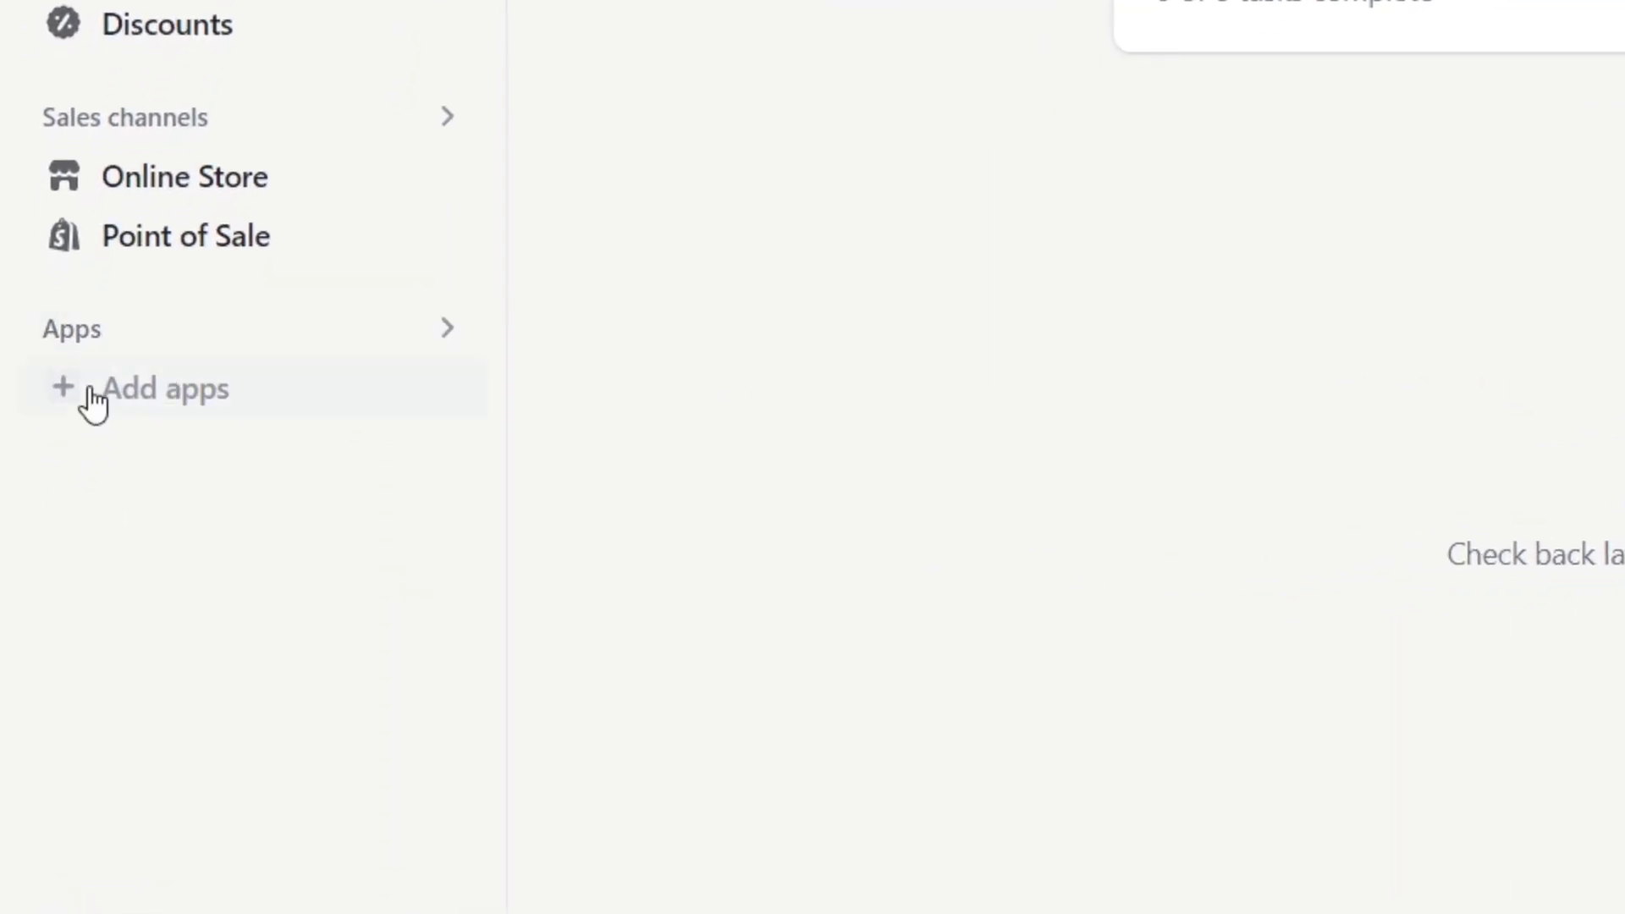
# From the Add apps recommendations, open the Shopify App Store in a new tab.
pyautogui.click(91, 394)
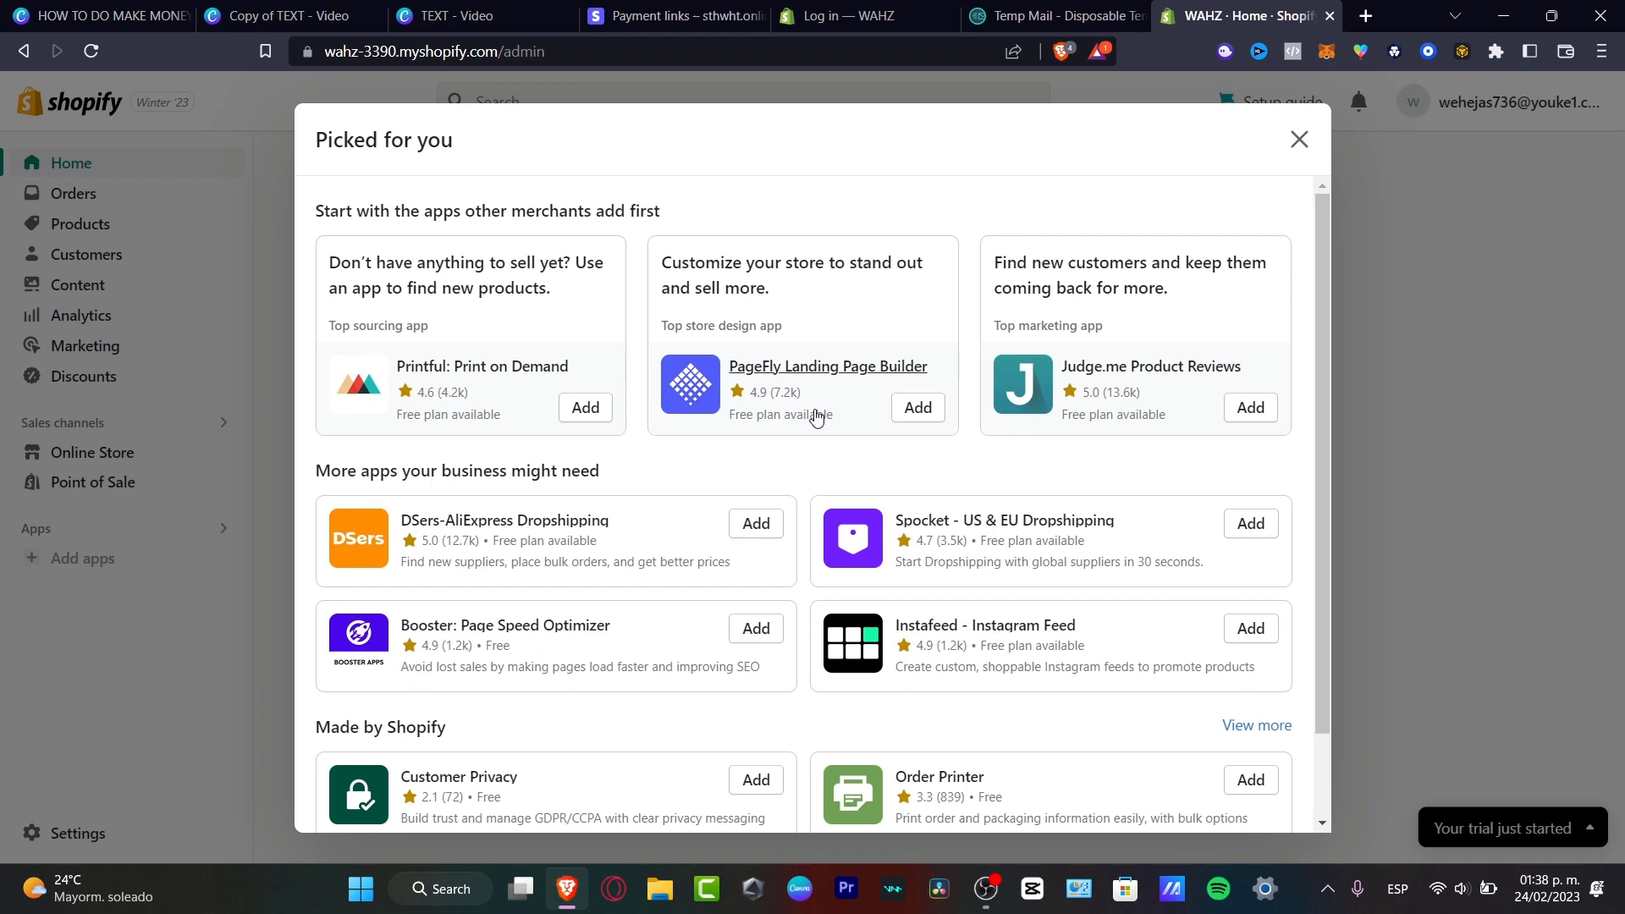
pyautogui.scroll(-2, 878, 384)
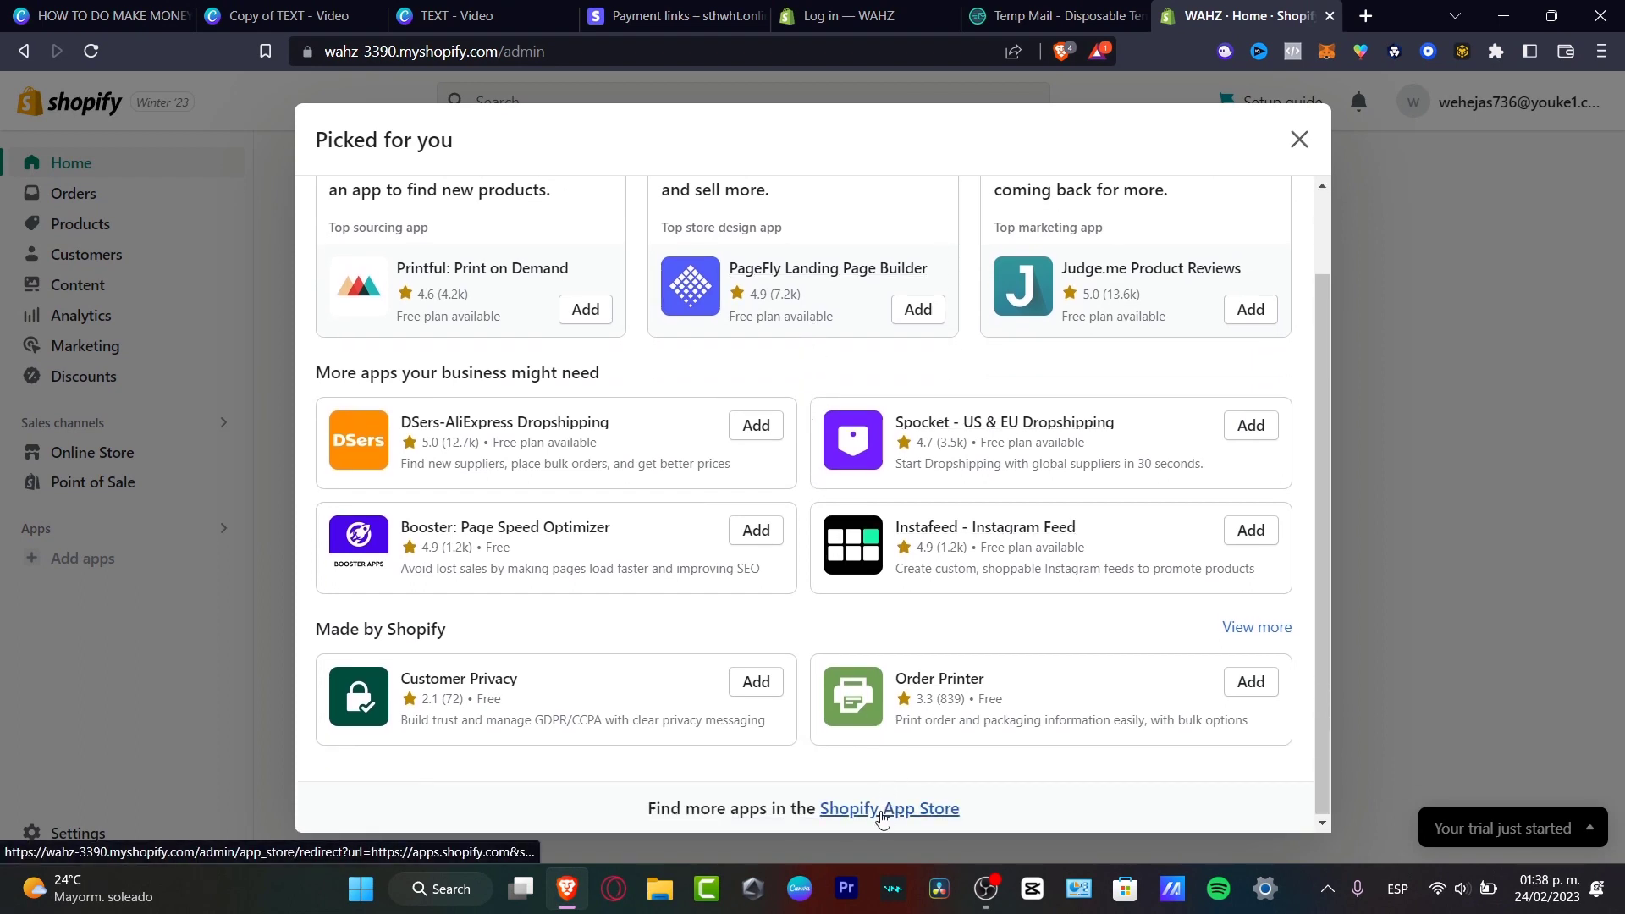
pyautogui.click(941, 815)
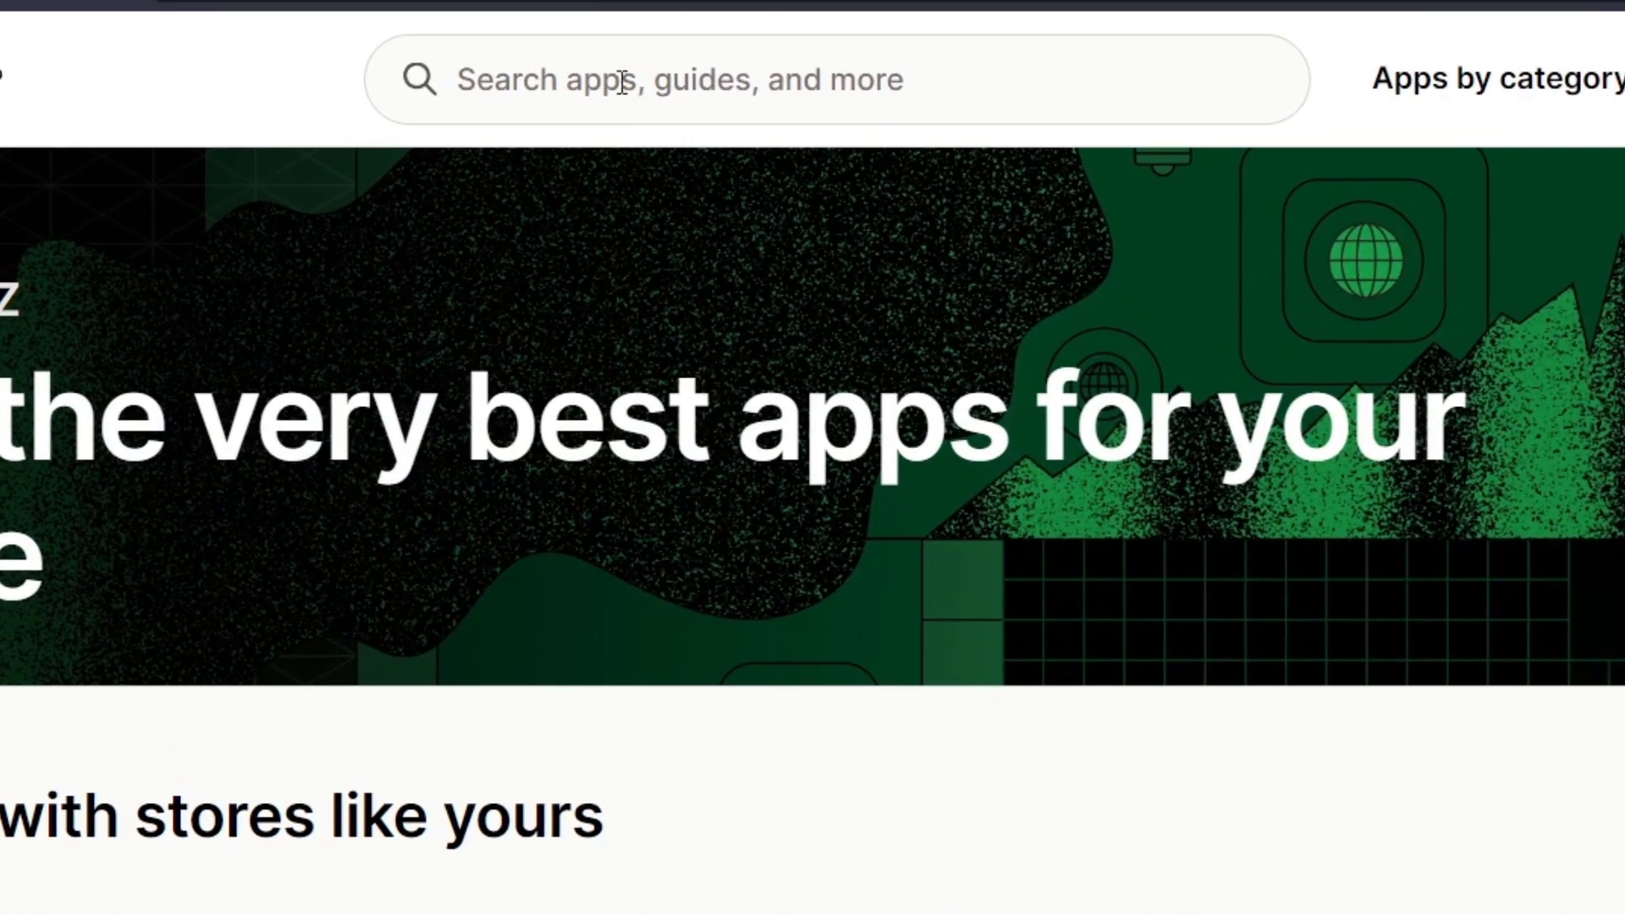
# Search the App Store for 'dropshipping' and browse the results.
pyautogui.click(607, 80)
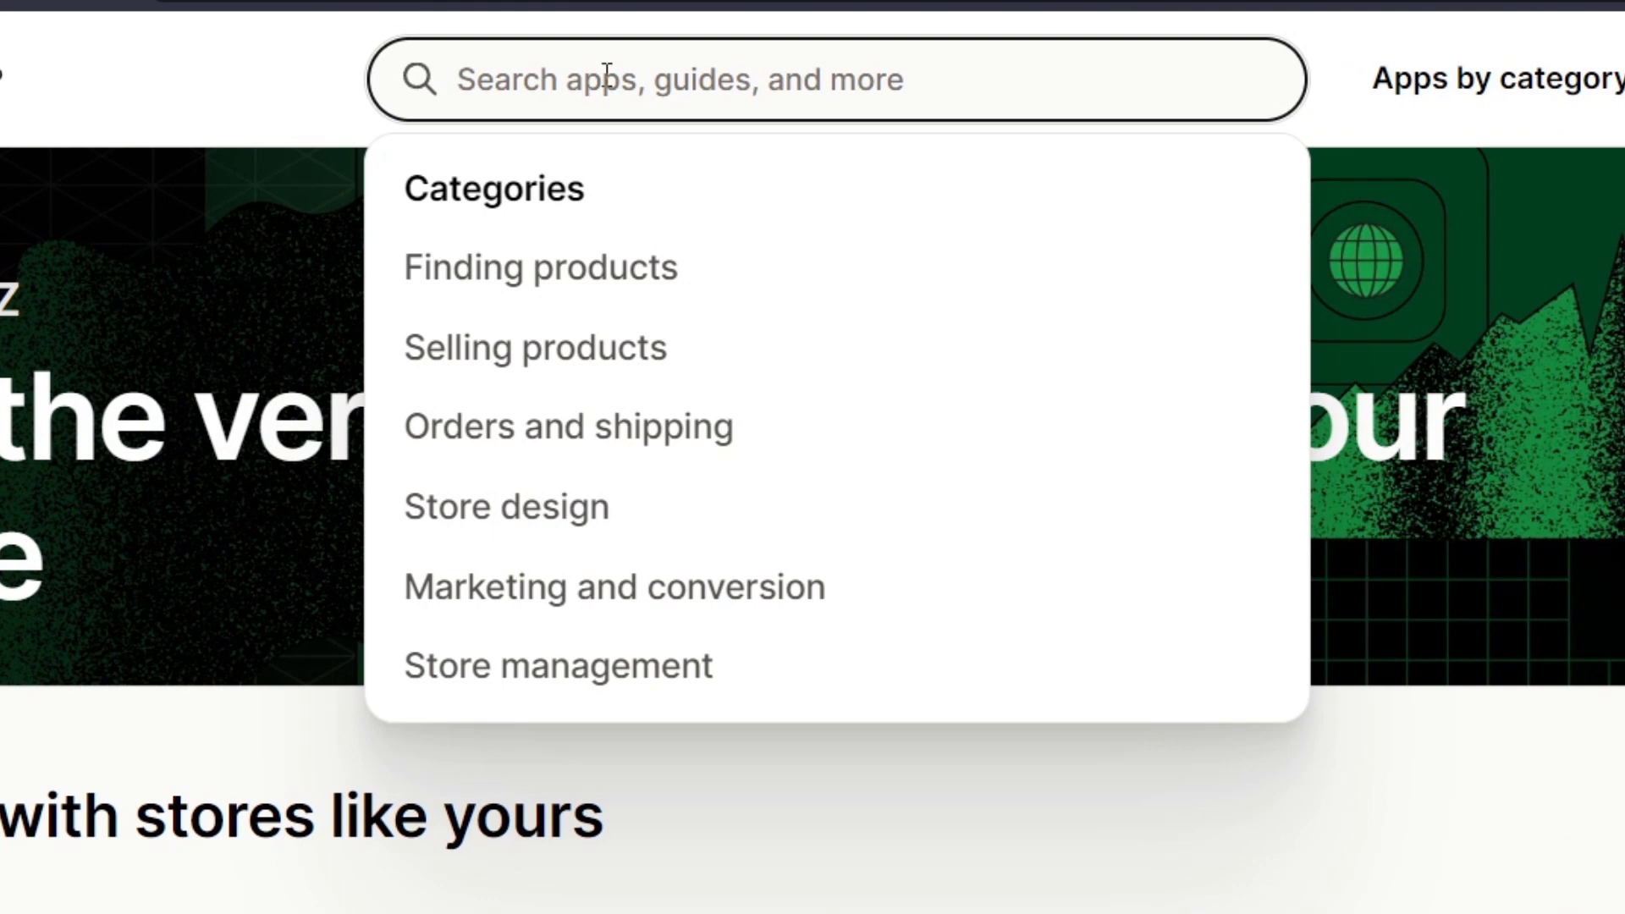
pyautogui.write('cj')
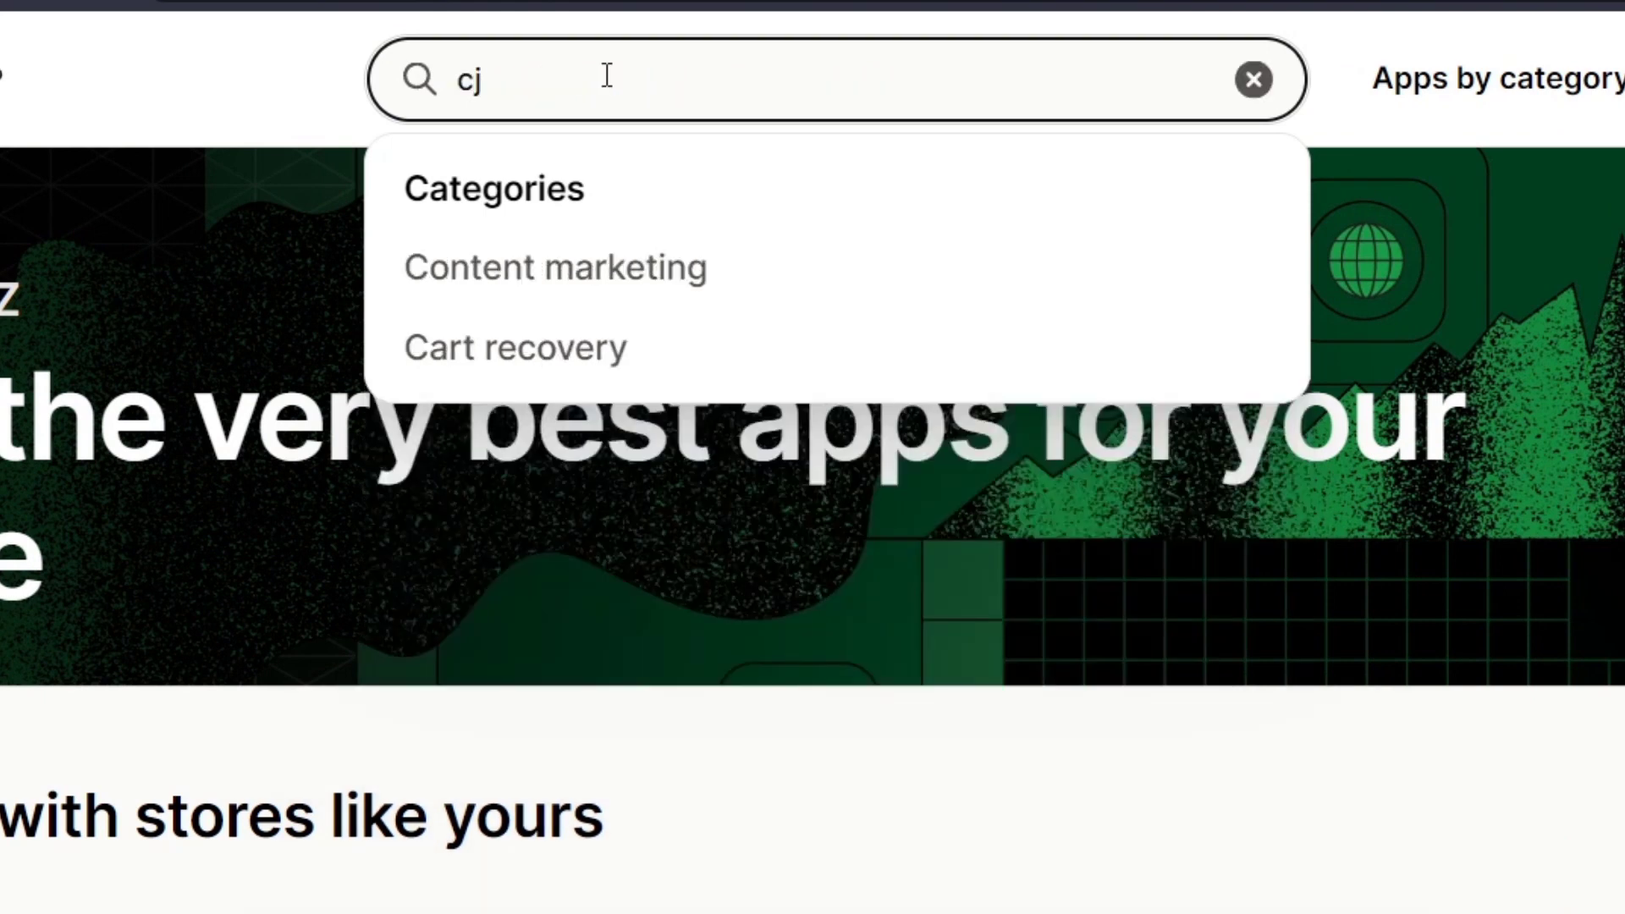
pyautogui.hotkey('ctrl', 'a')
pyautogui.write('drops')
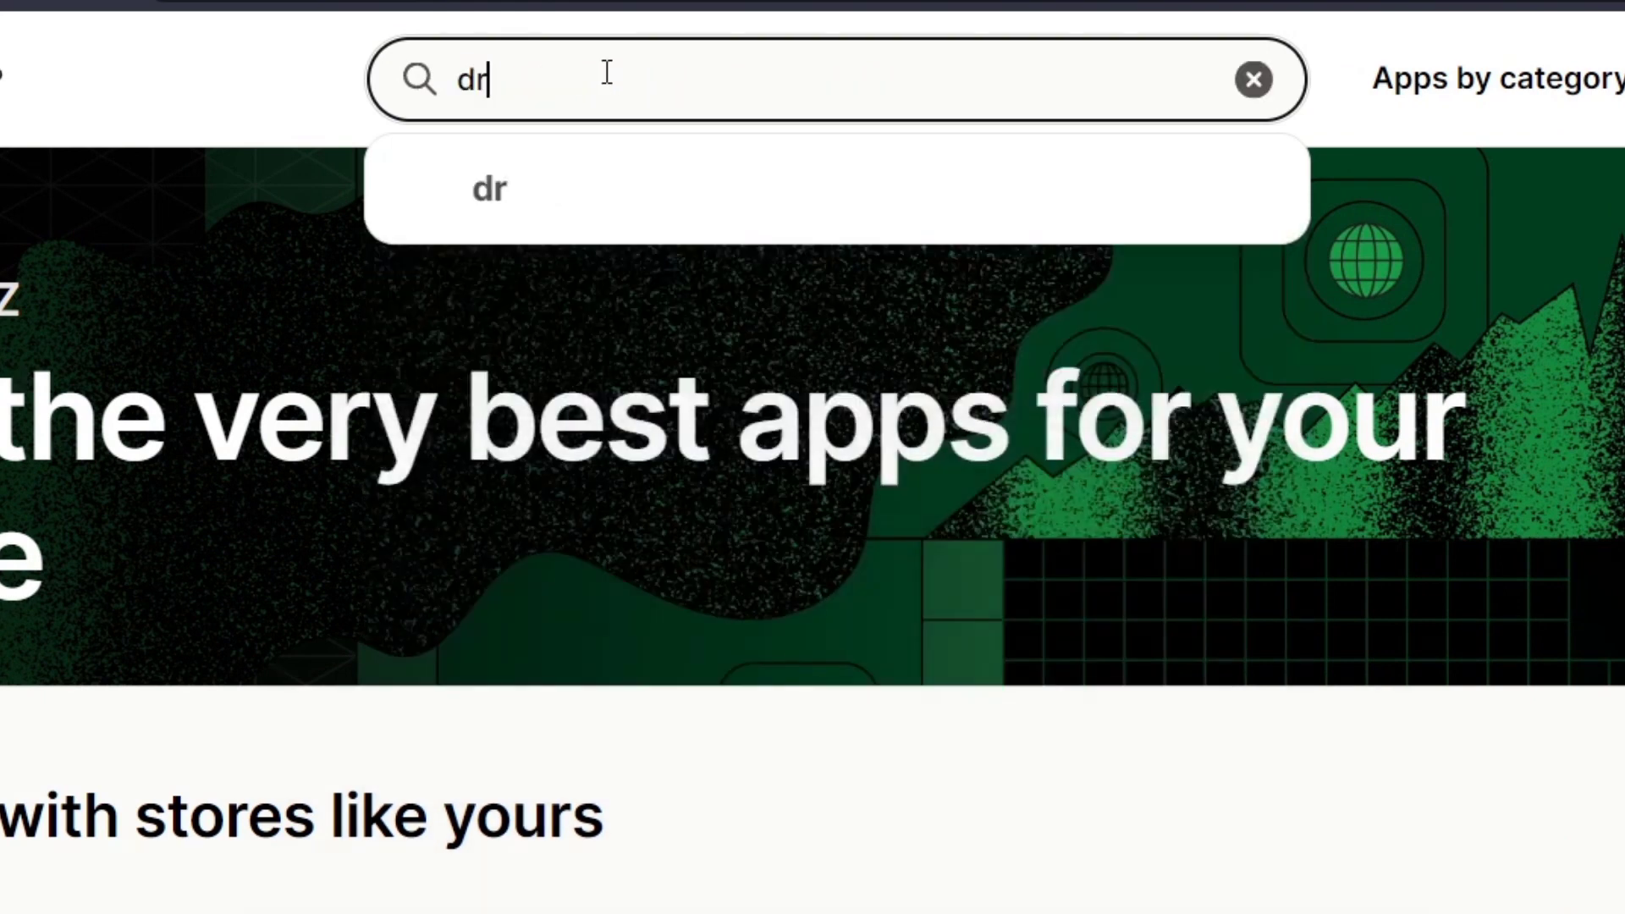
pyautogui.write('hipping')
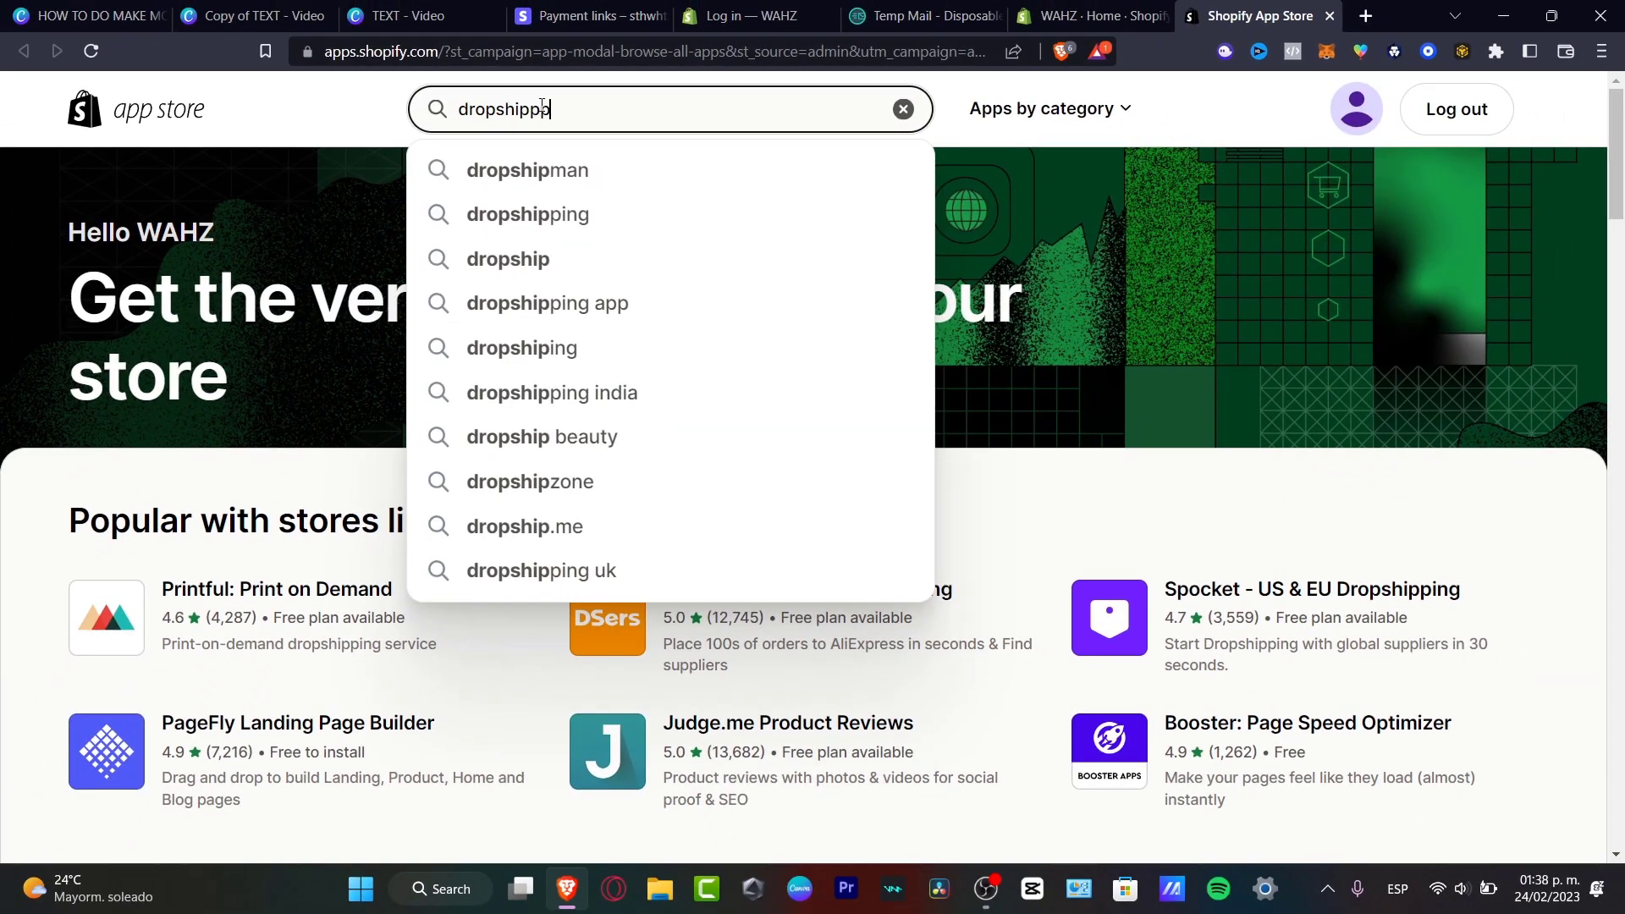
pyautogui.click(606, 174)
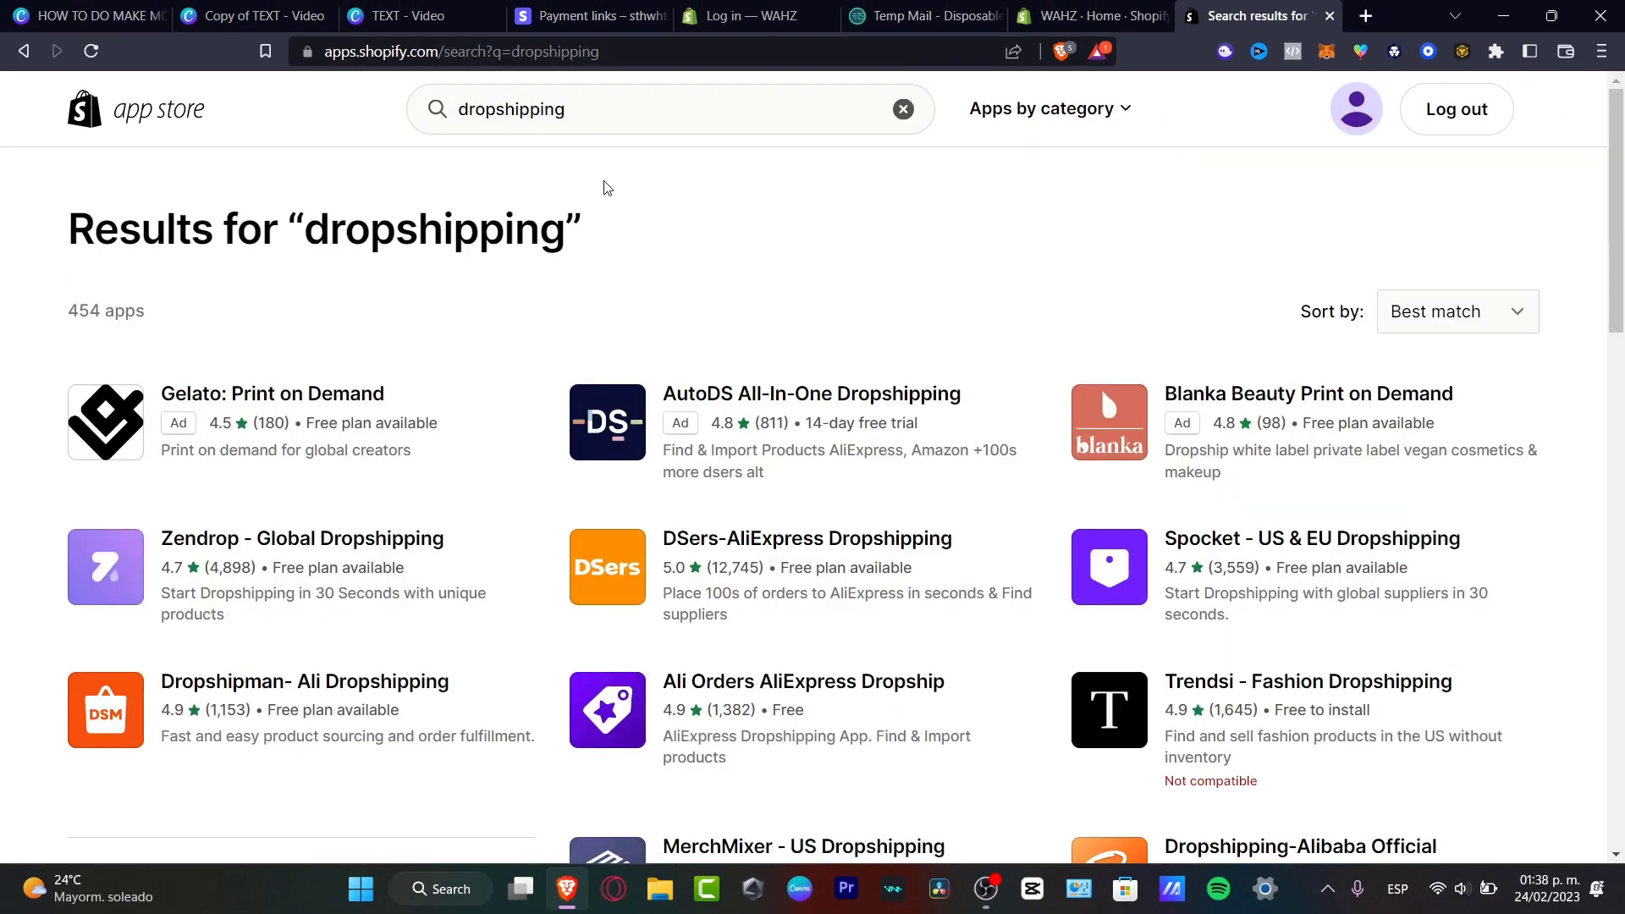
pyautogui.scroll(-3, 903, 329)
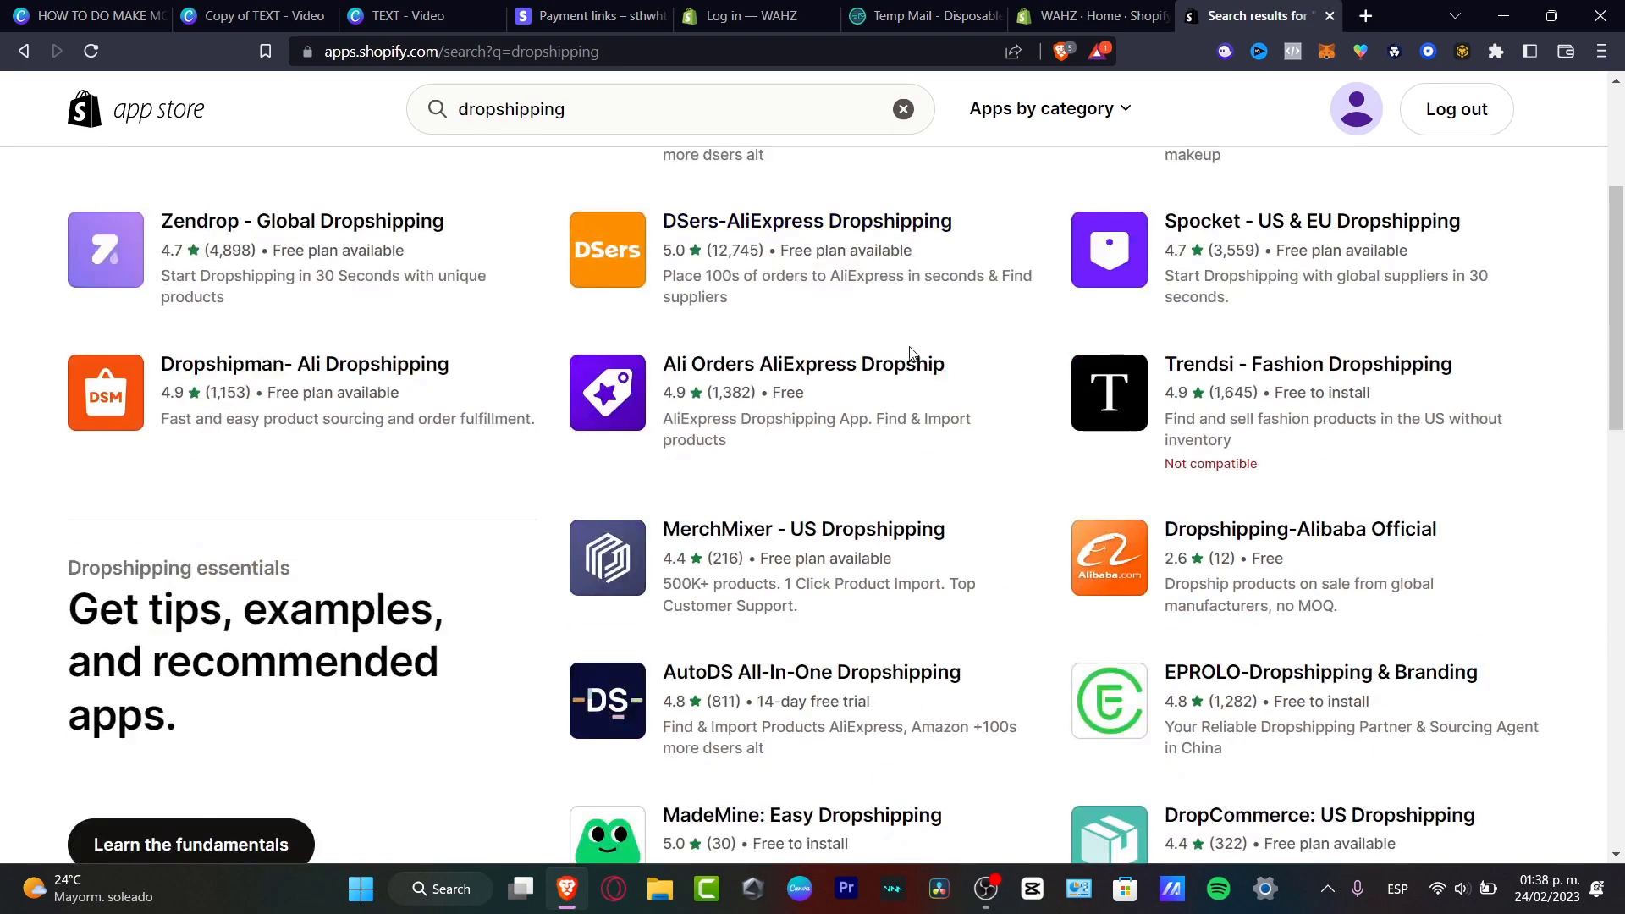
pyautogui.scroll(-12, 716, 271)
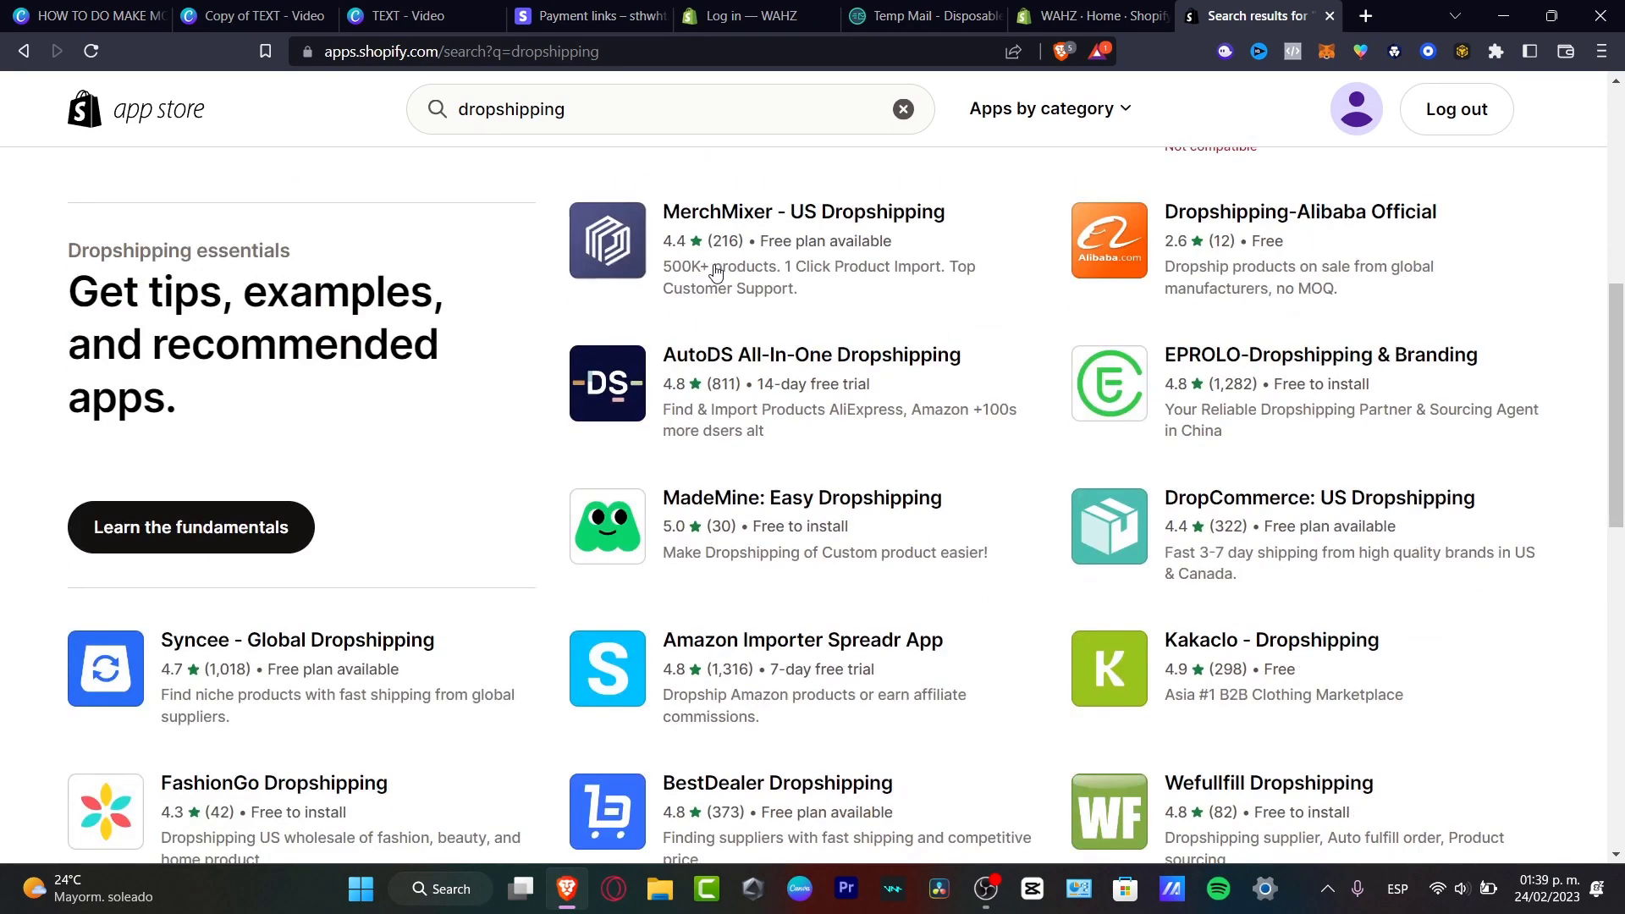
pyautogui.scroll(15, 716, 271)
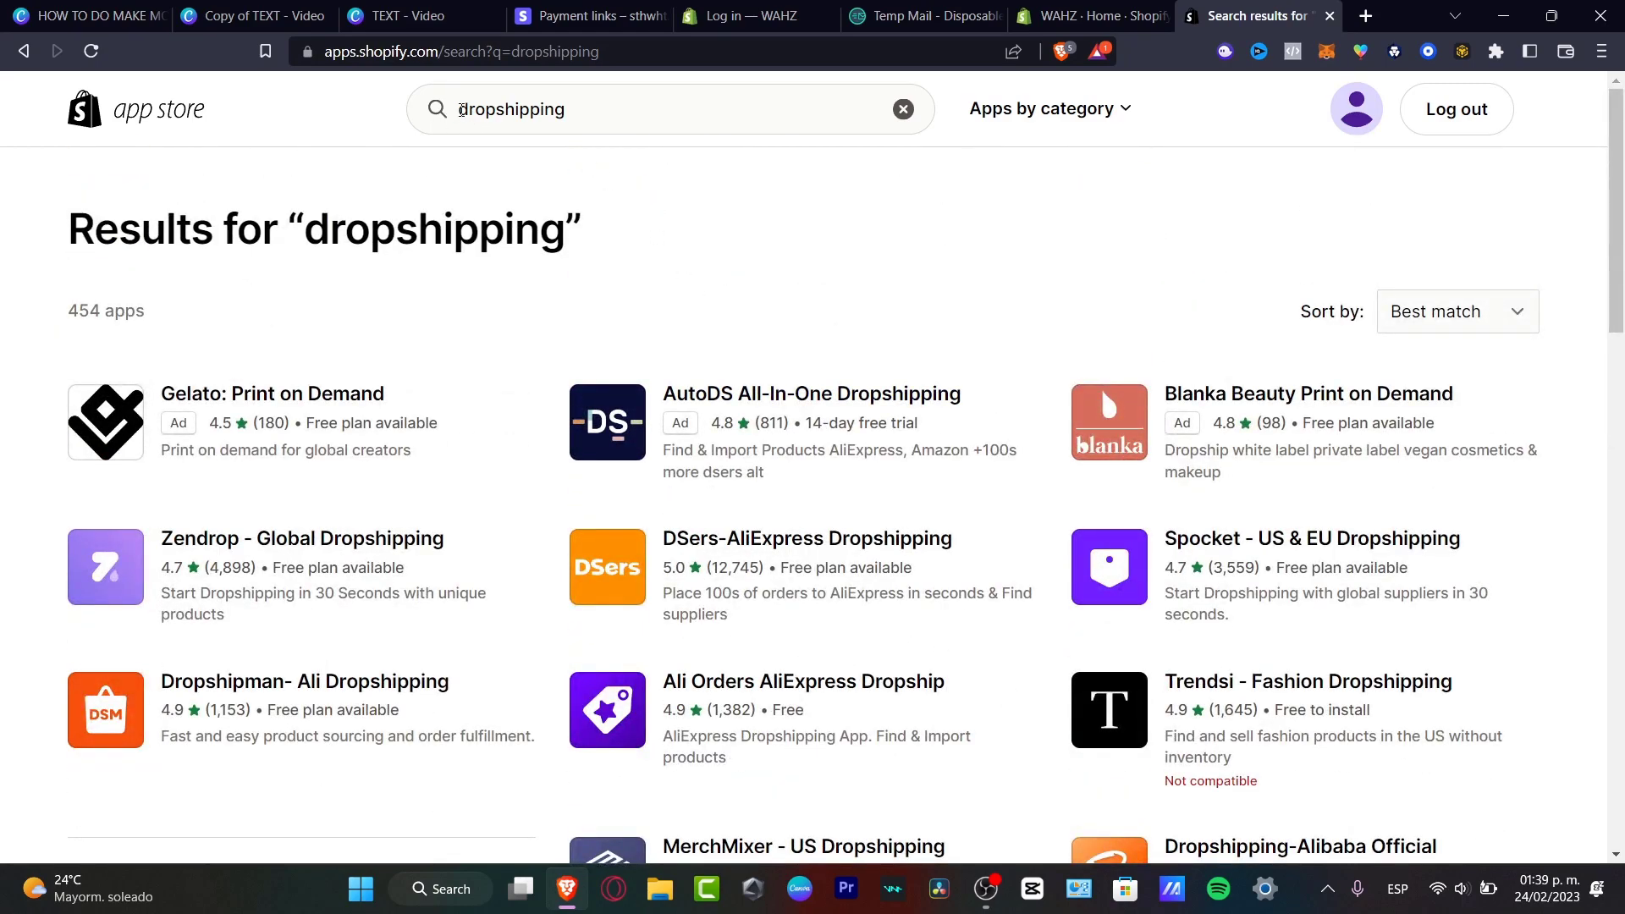
# Refine the search to 'cj dropshipping'.
pyautogui.click(461, 111)
pyautogui.write('cj')
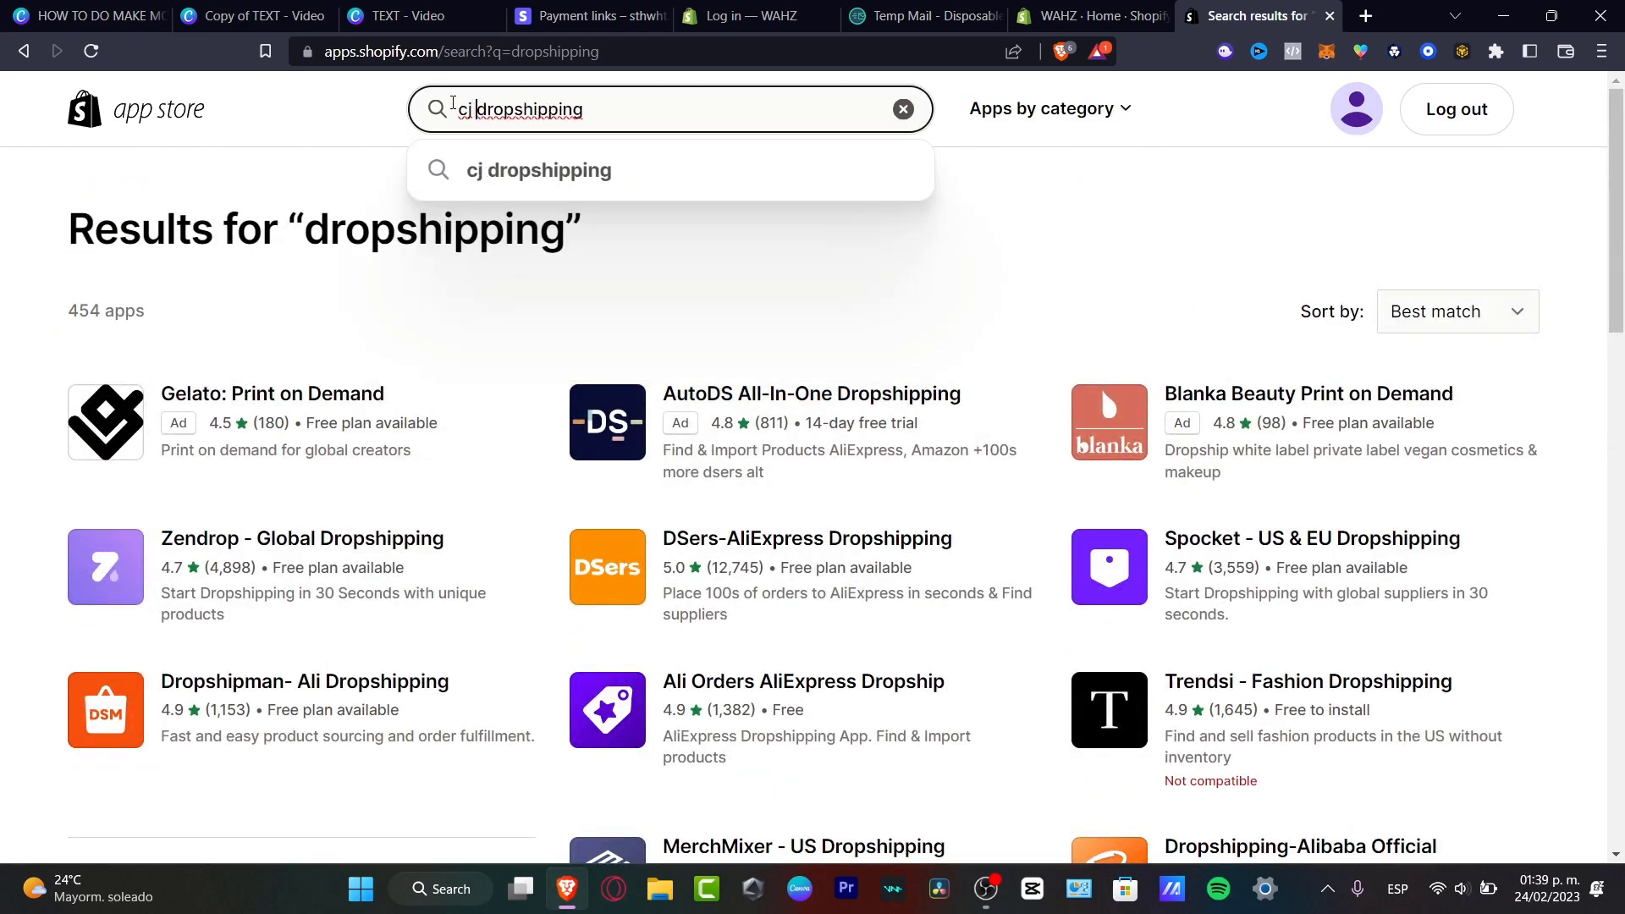
pyautogui.press('Return')
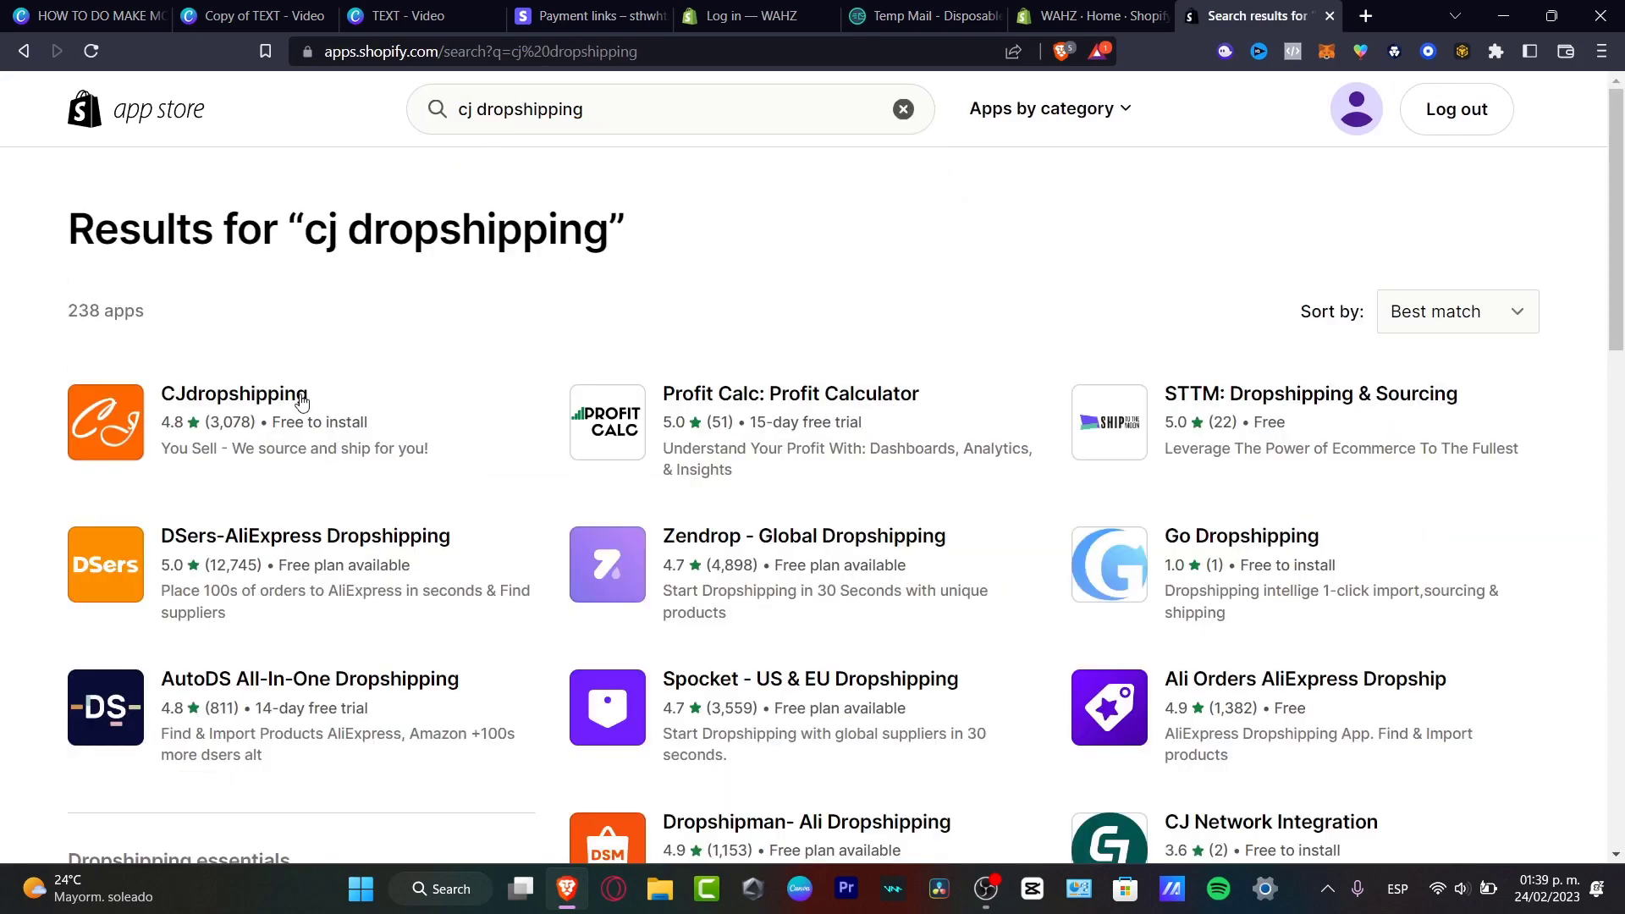
# Open the CJdropshipping app page, add it, and approve installation on the WAHZ store.
pyautogui.click(204, 402)
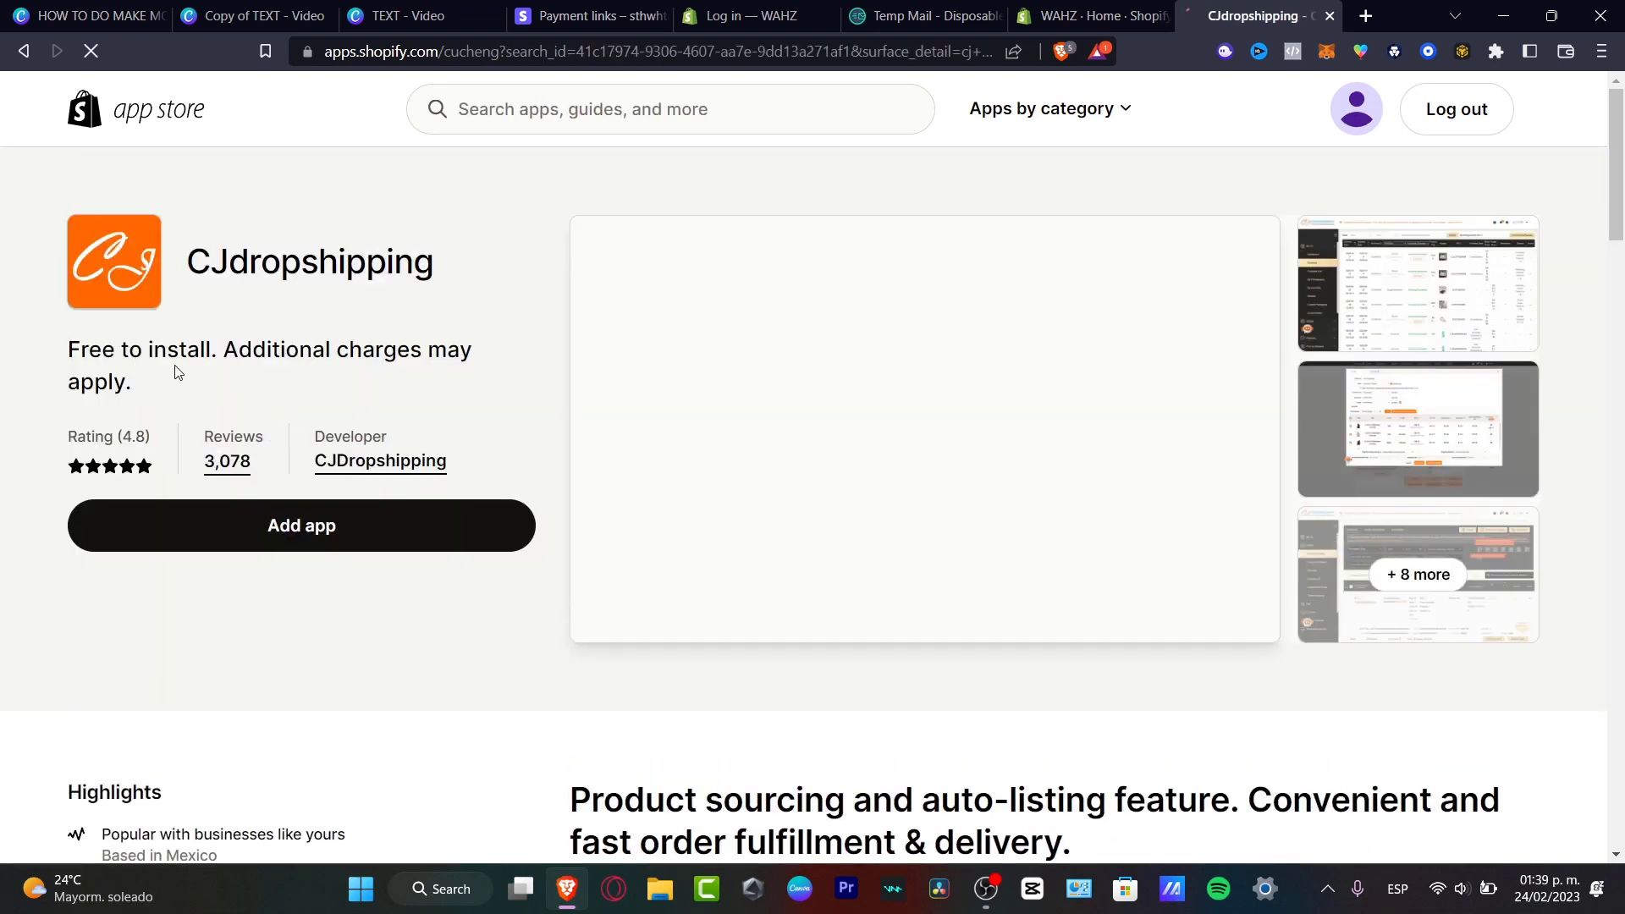
pyautogui.click(286, 520)
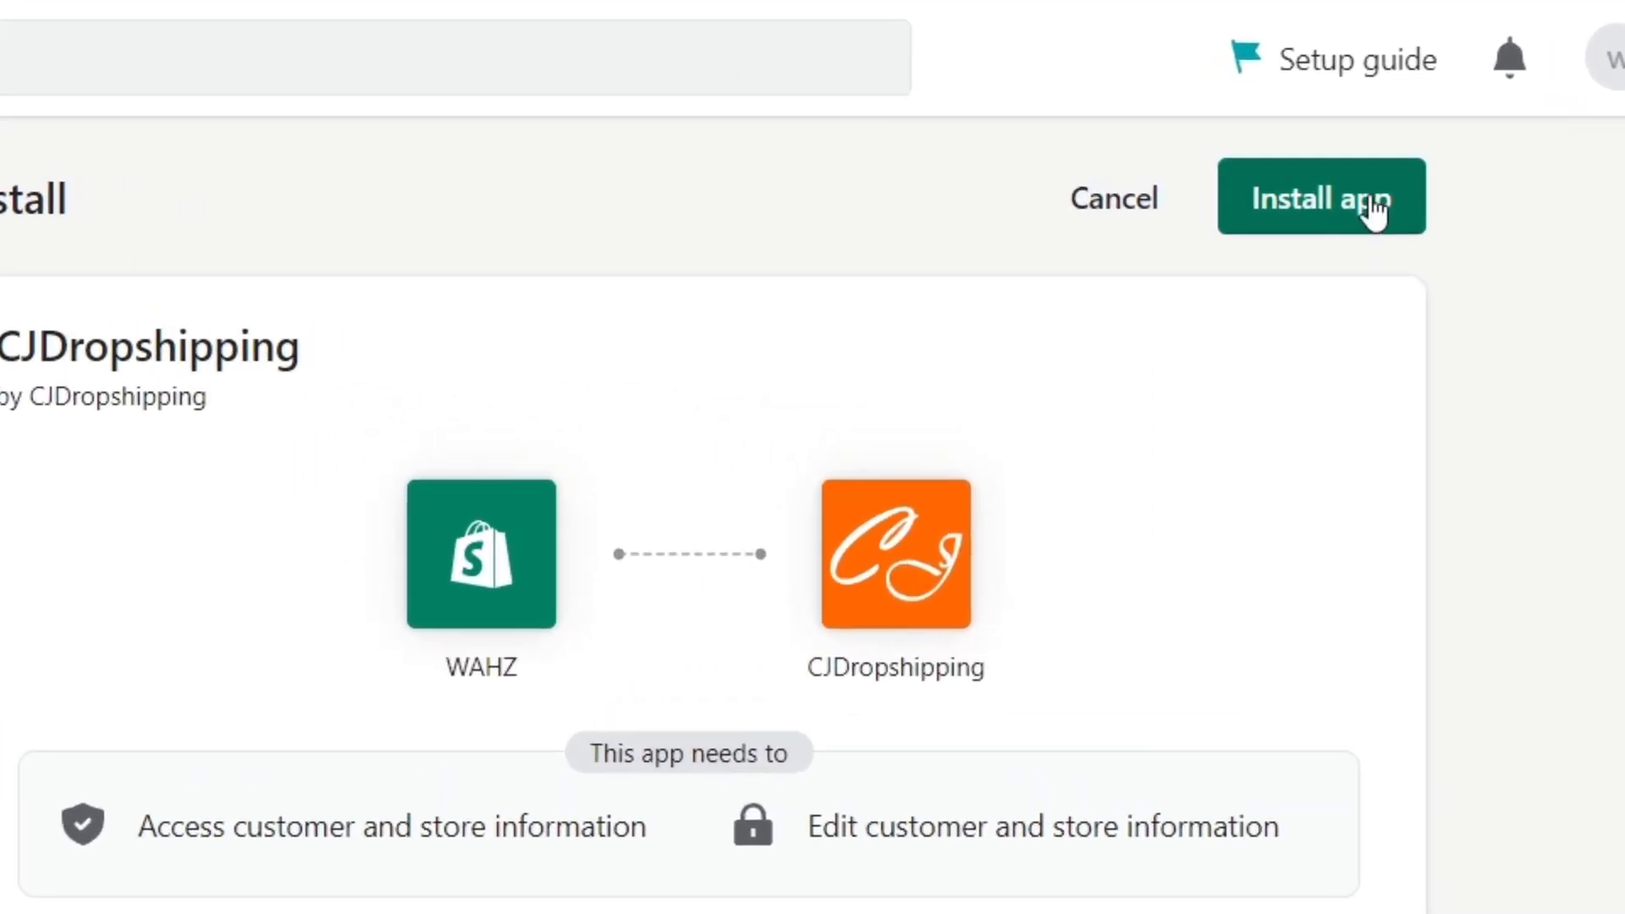
pyautogui.click(1271, 170)
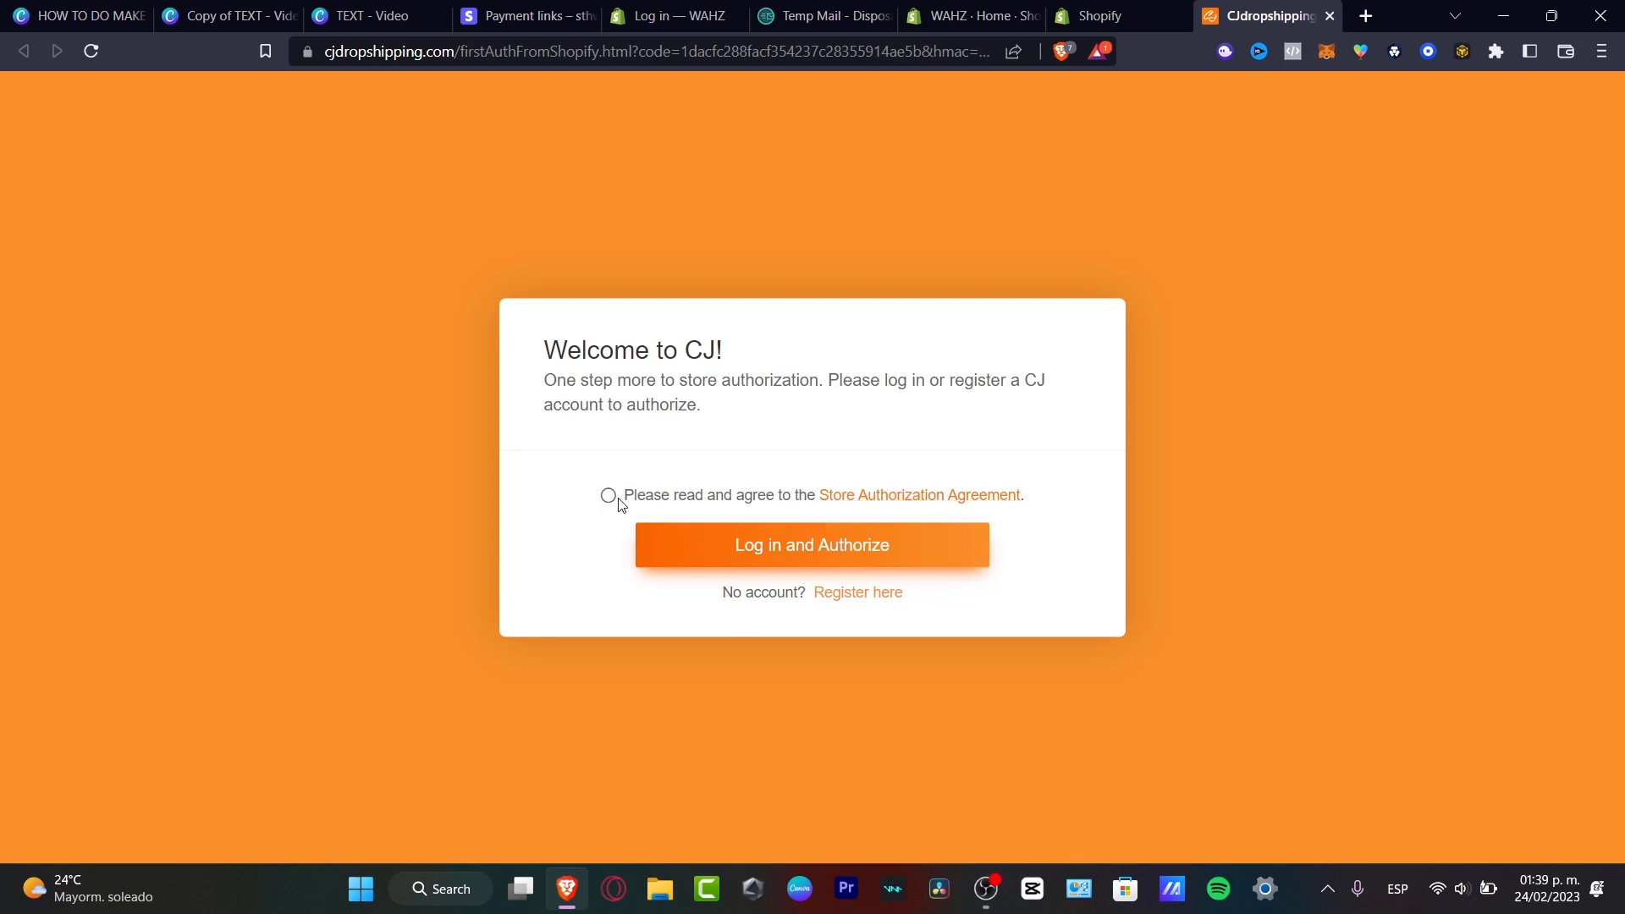
# Authorize the store with CJ, opt out of onboarding reminders, and go to CJ's home page.
pyautogui.click(745, 549)
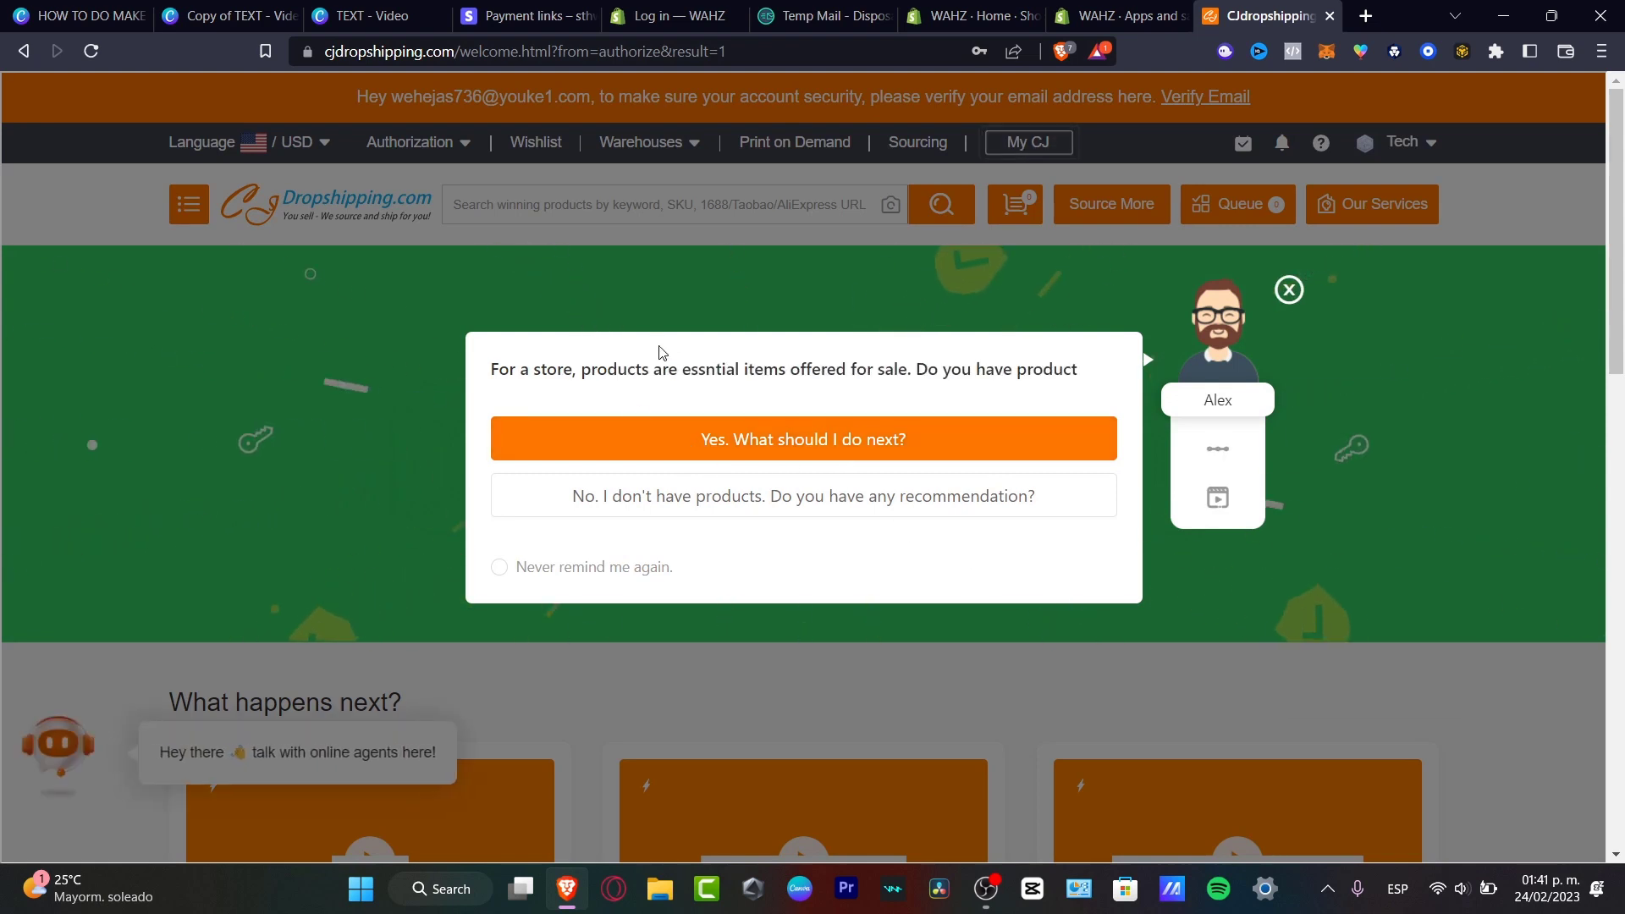
pyautogui.click(499, 580)
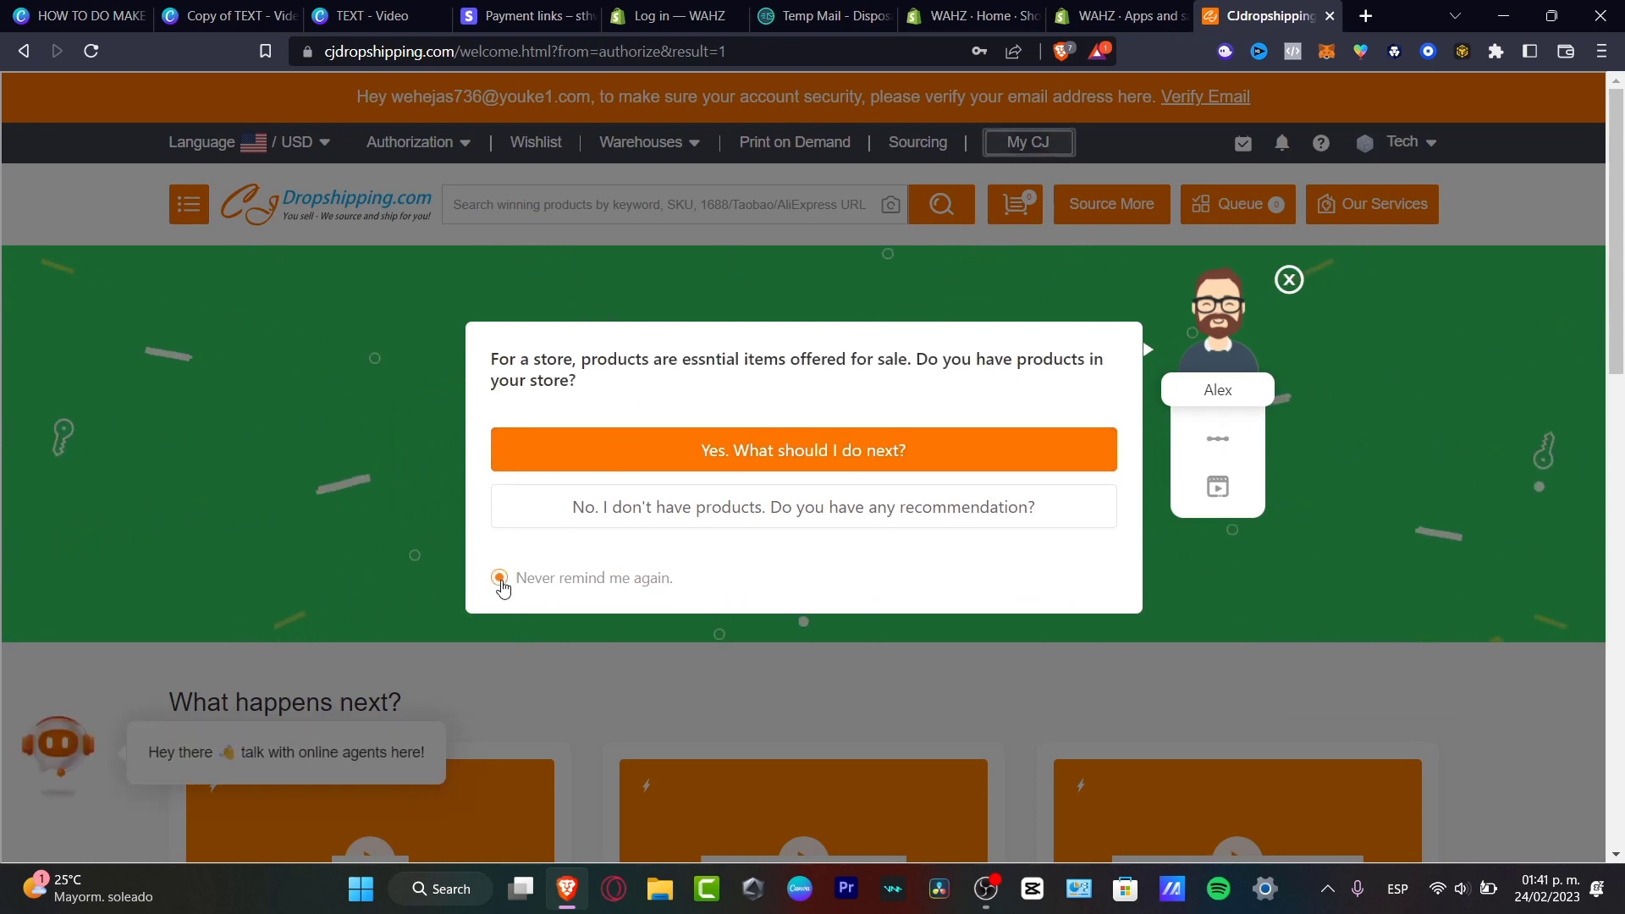
pyautogui.click(1289, 280)
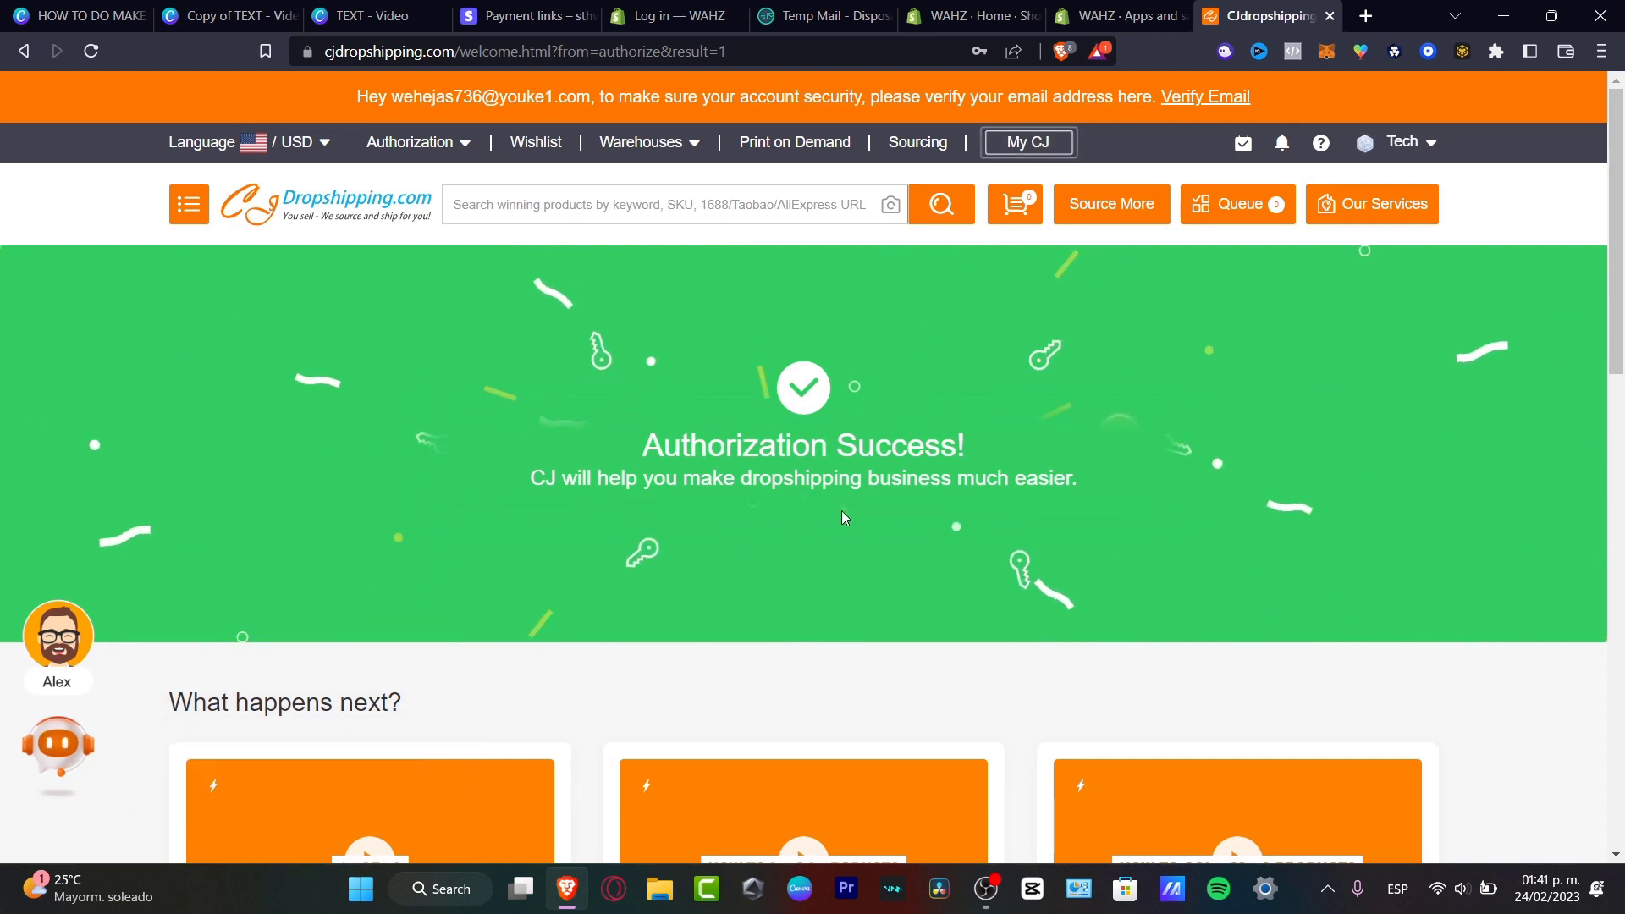
pyautogui.click(359, 212)
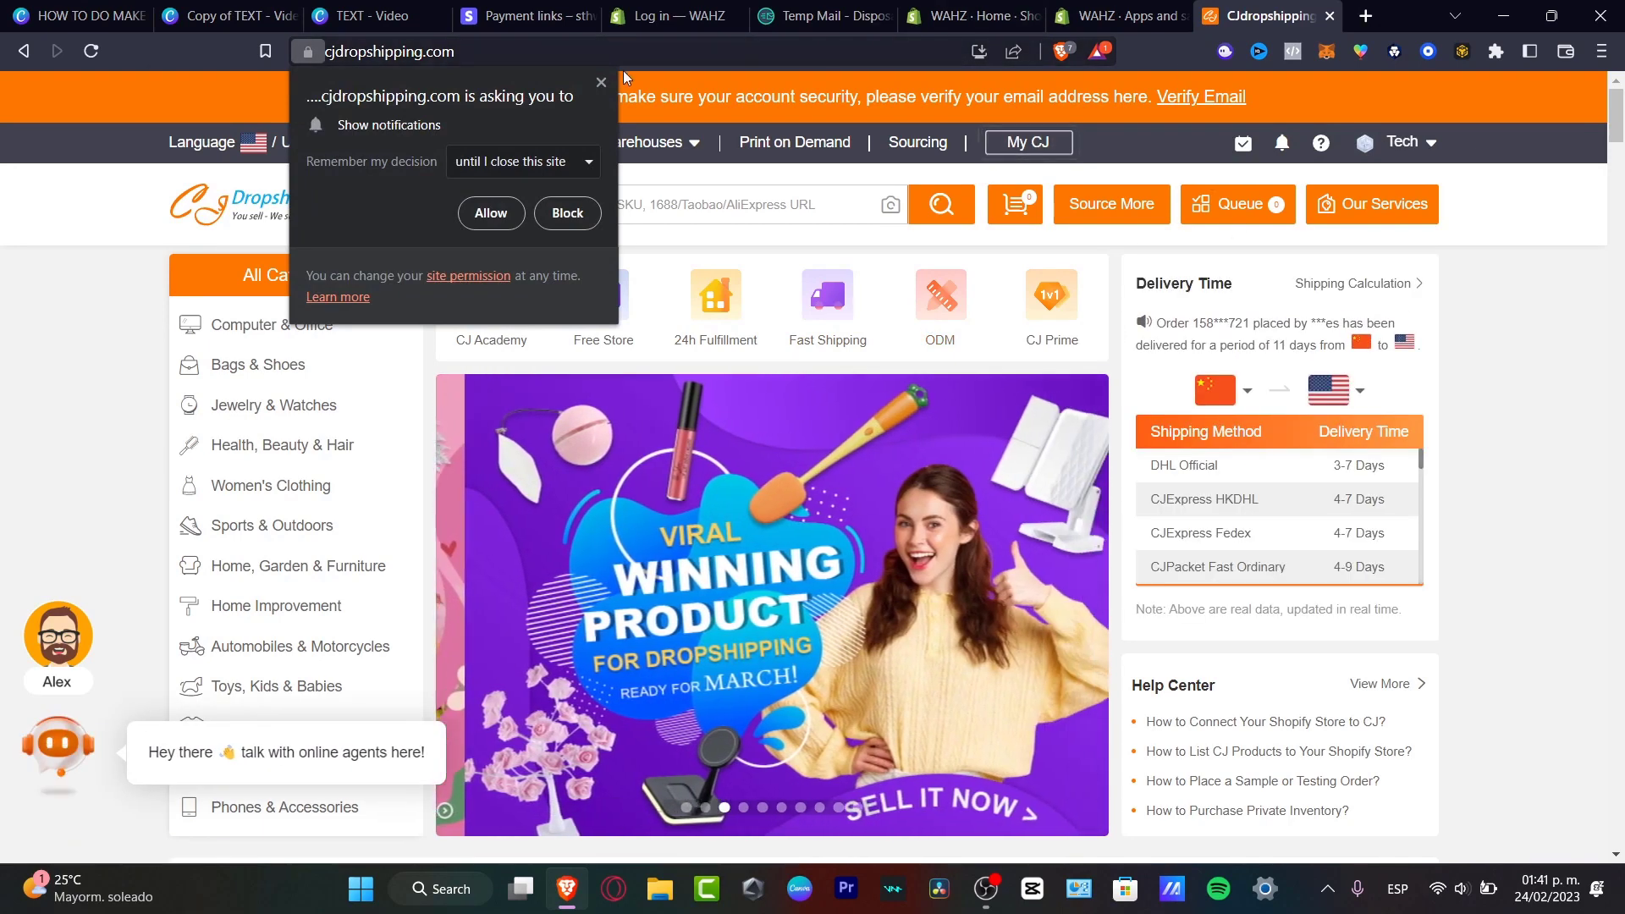
# Queue the Silicone Grip finger stretcher from Trending Products and open it for listing.
pyautogui.click(601, 83)
pyautogui.scroll(-5, 860, 347)
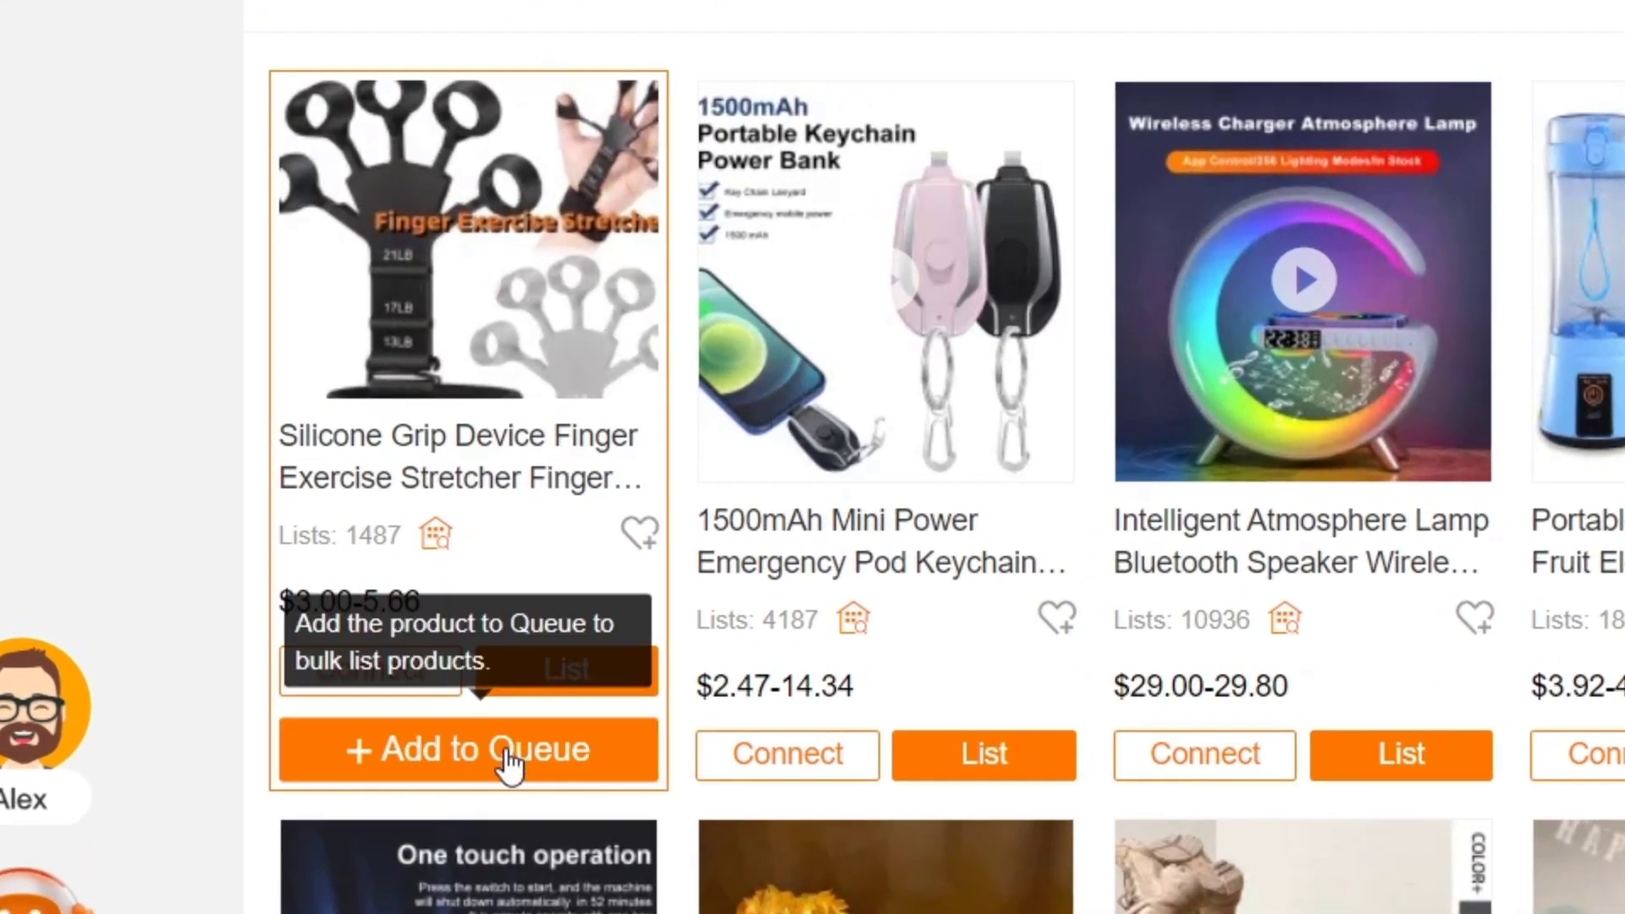
pyautogui.click(511, 766)
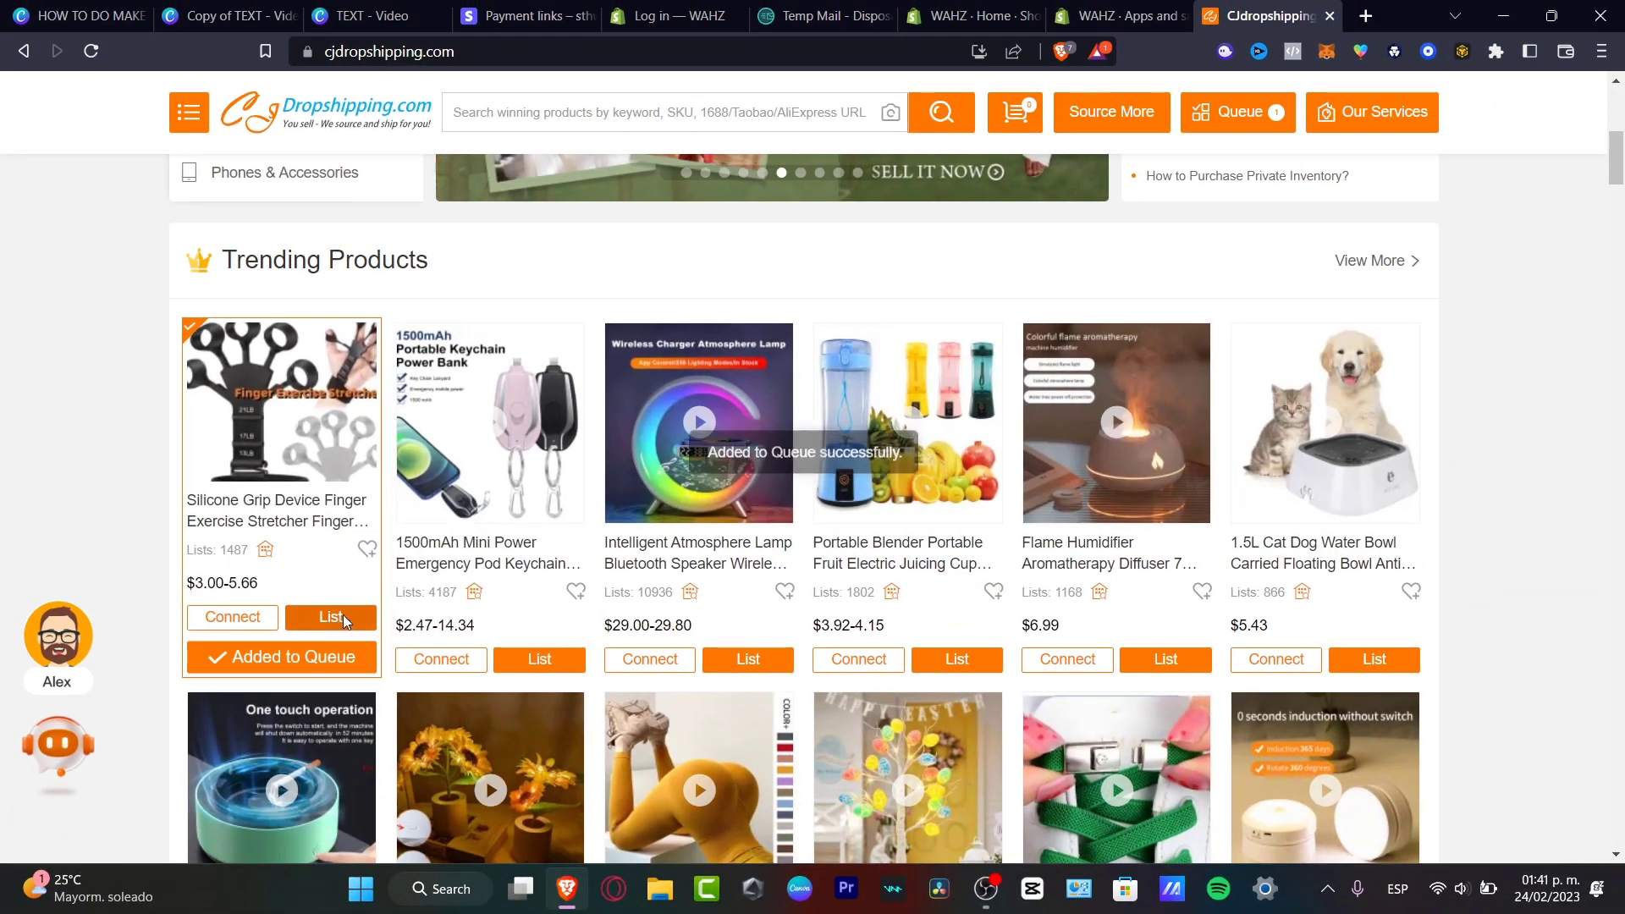
pyautogui.click(374, 622)
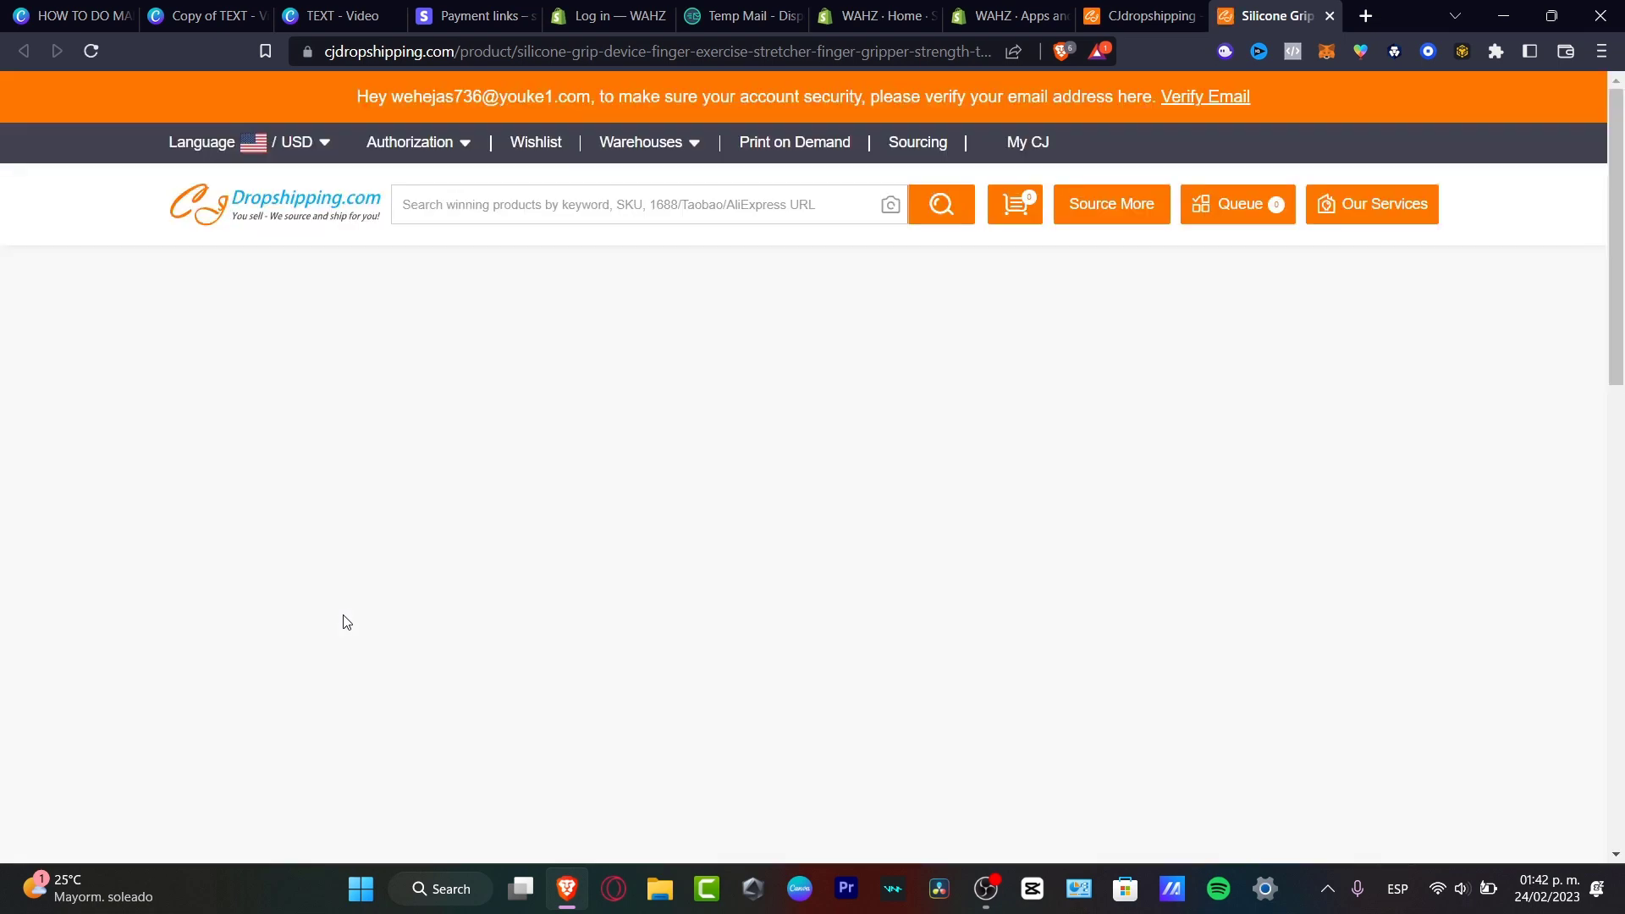
# Enter a new product type 'accesories' in the Listing dialog.
pyautogui.scroll(-4, 1033, 403)
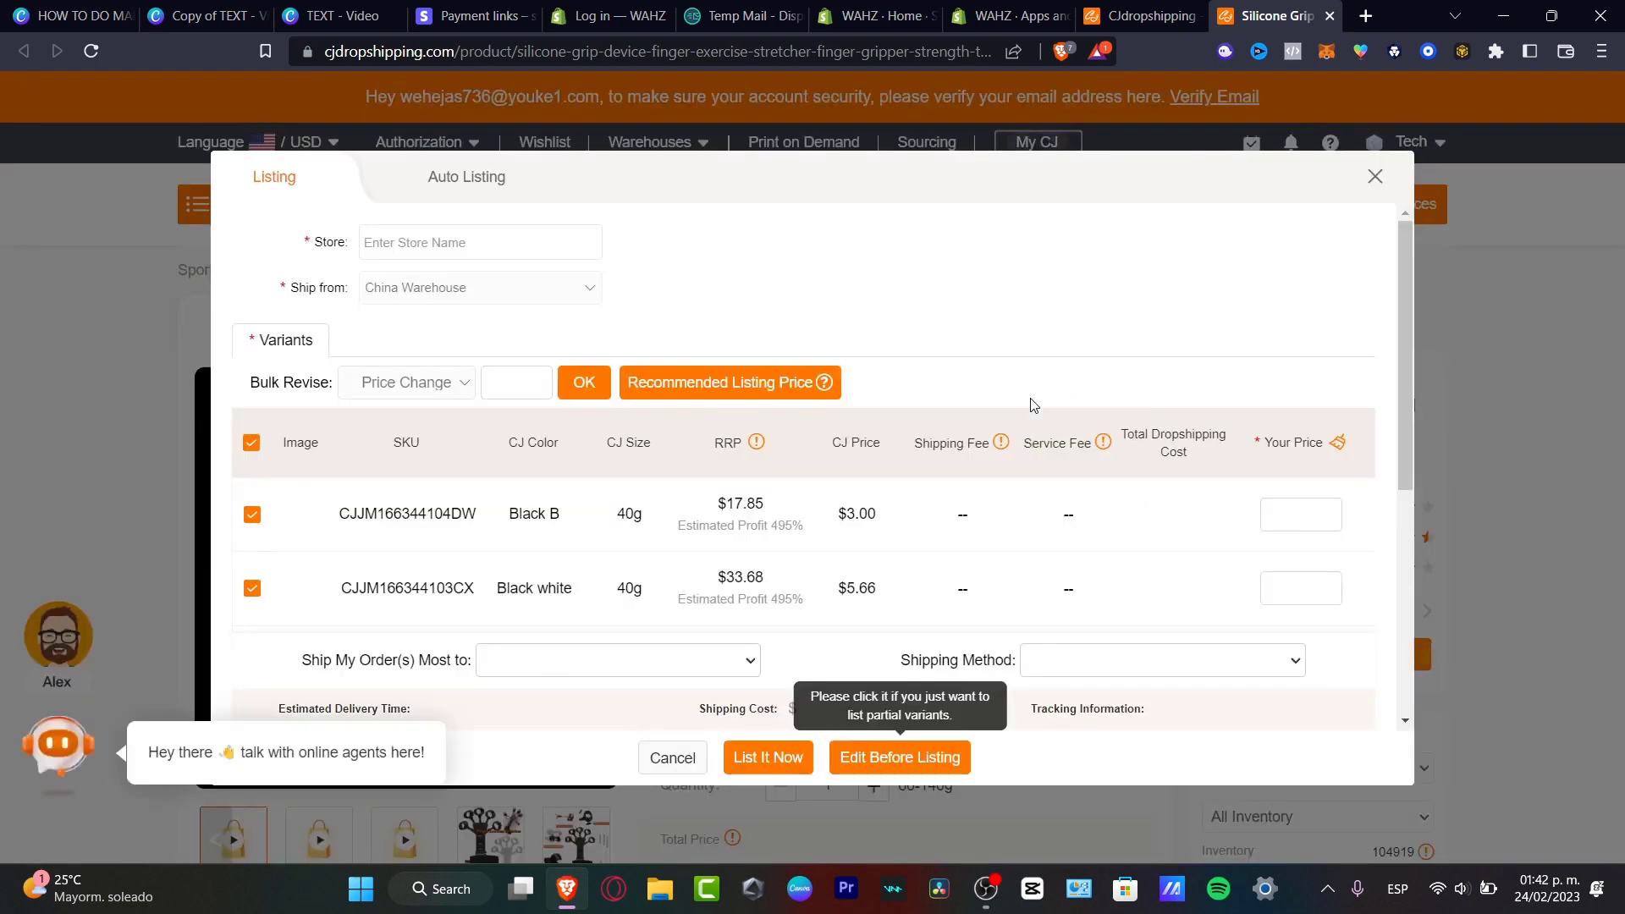
pyautogui.scroll(-2, 1031, 406)
pyautogui.scroll(2, 693, 472)
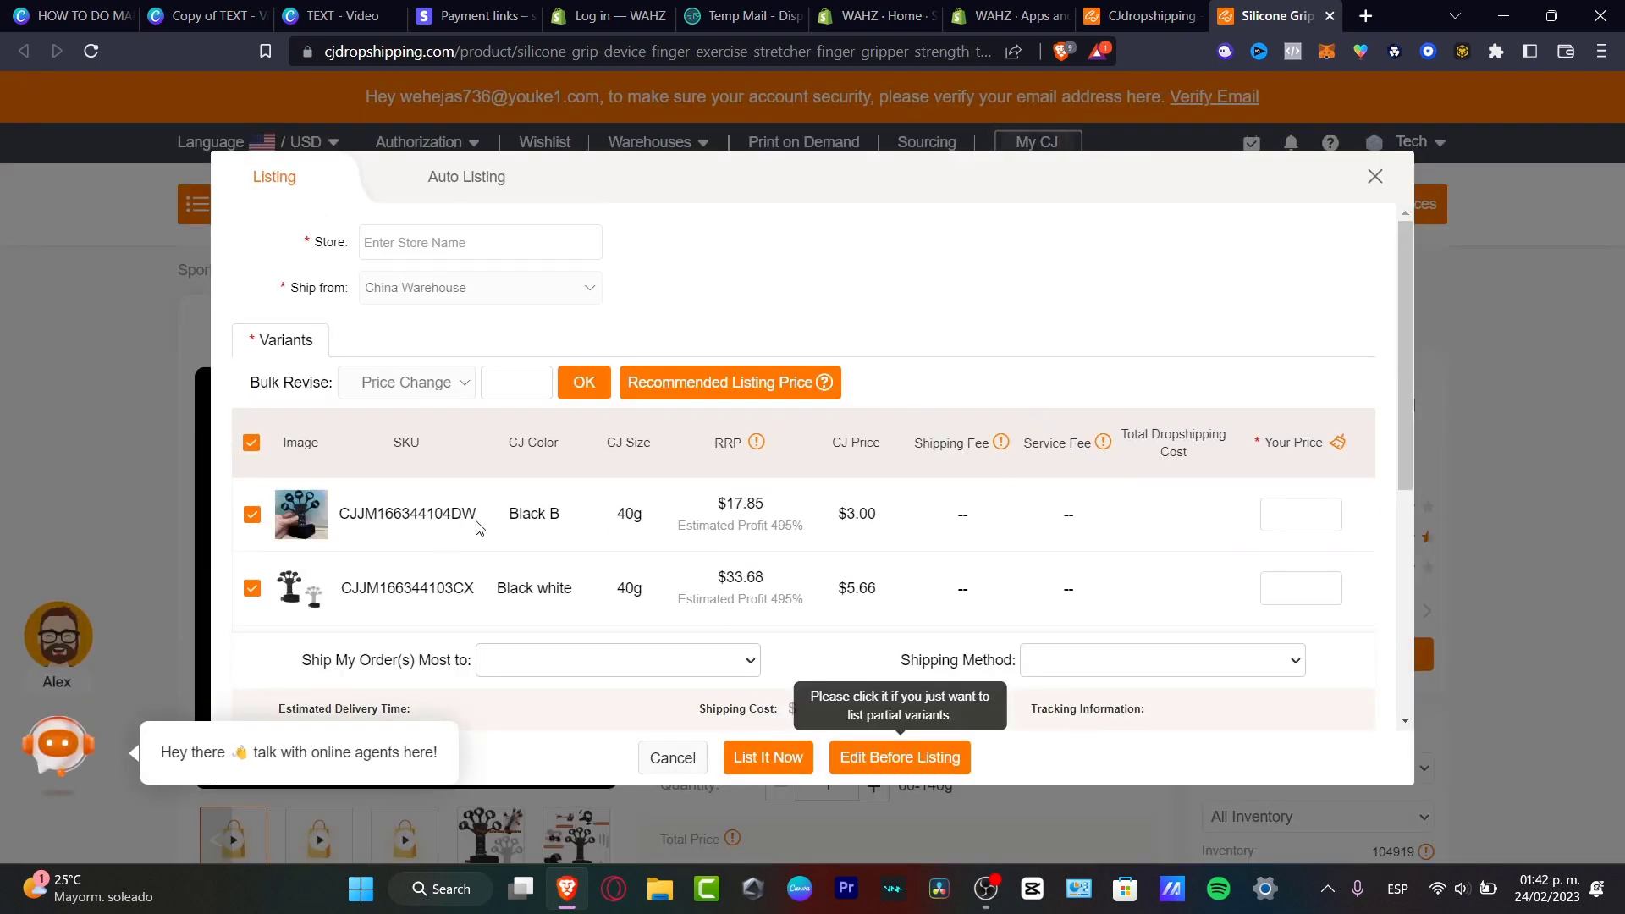
pyautogui.scroll(-3, 542, 576)
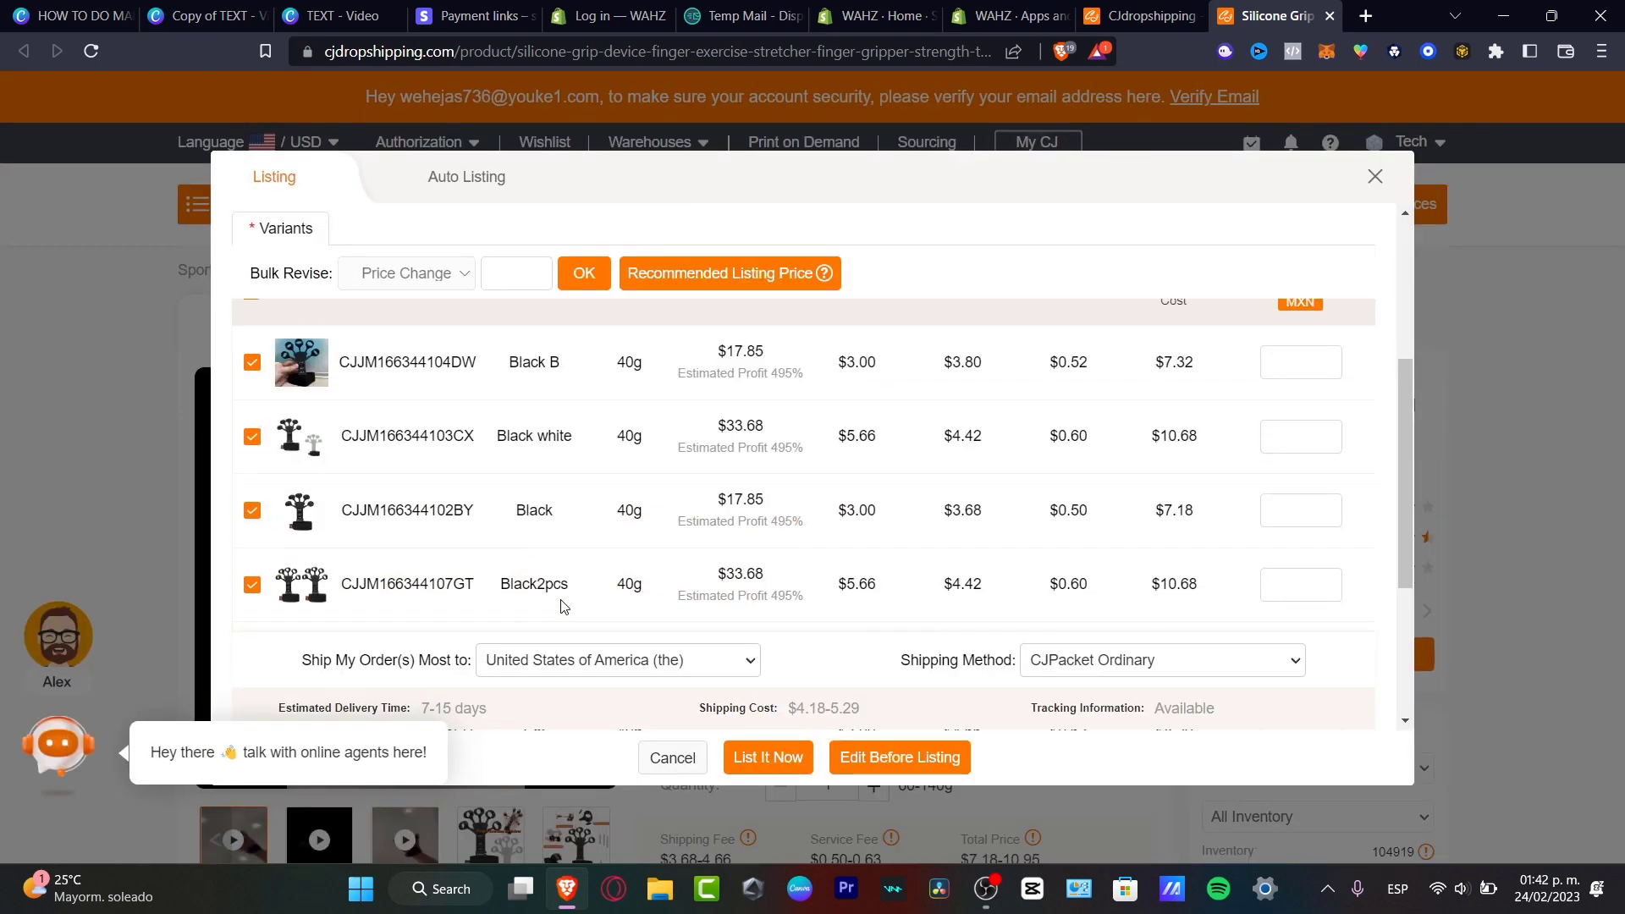
pyautogui.scroll(5, 770, 511)
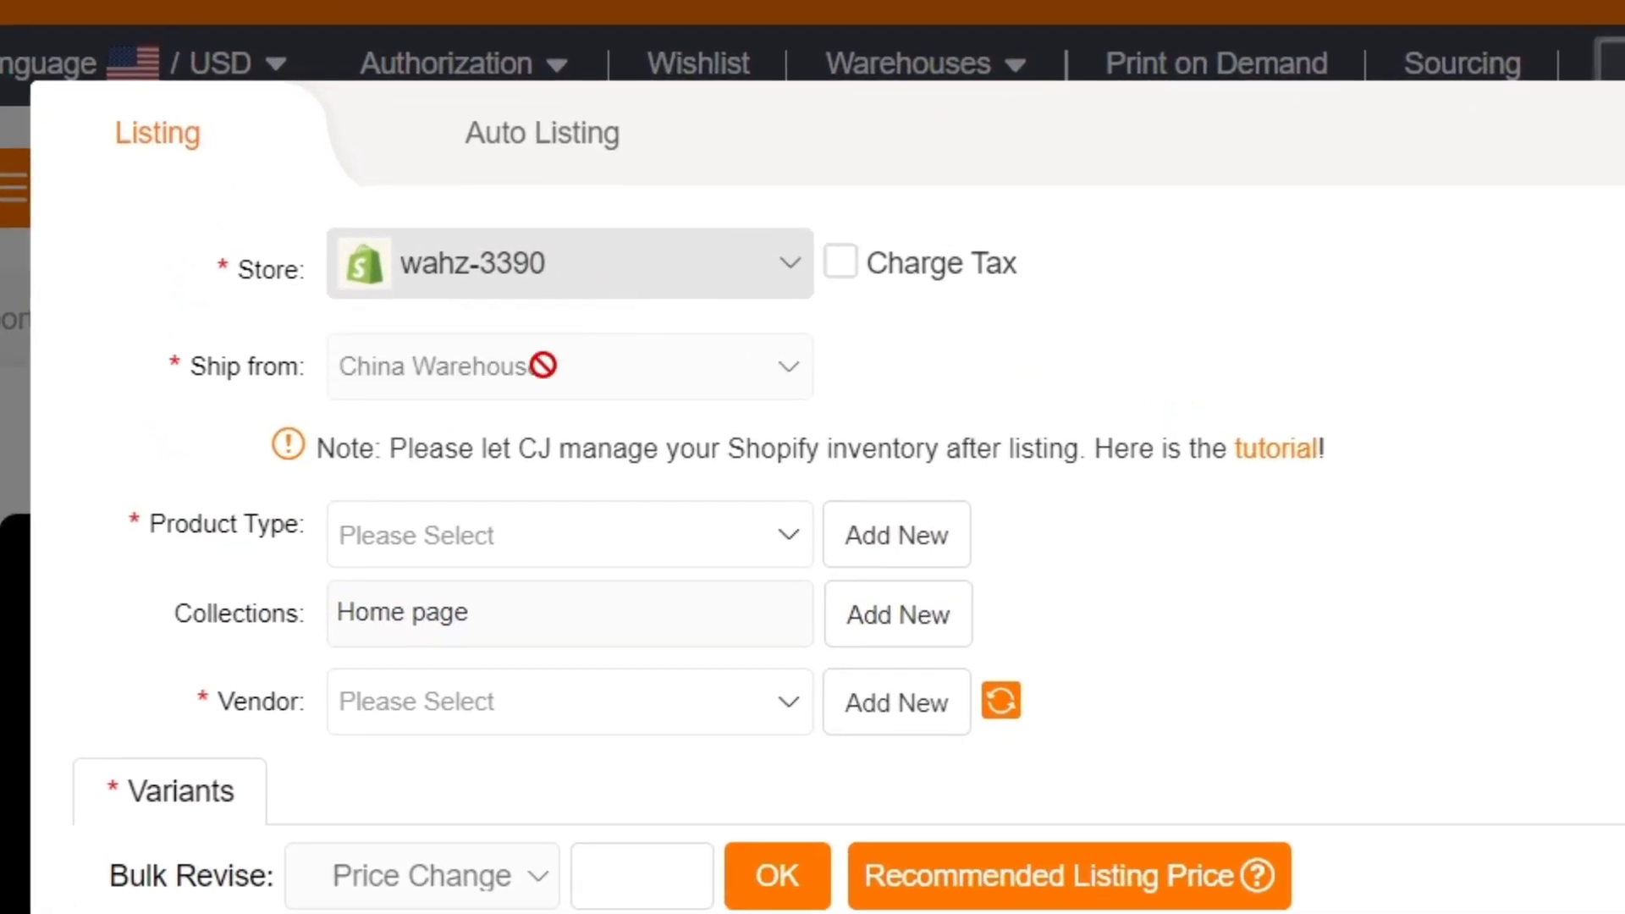
pyautogui.click(560, 542)
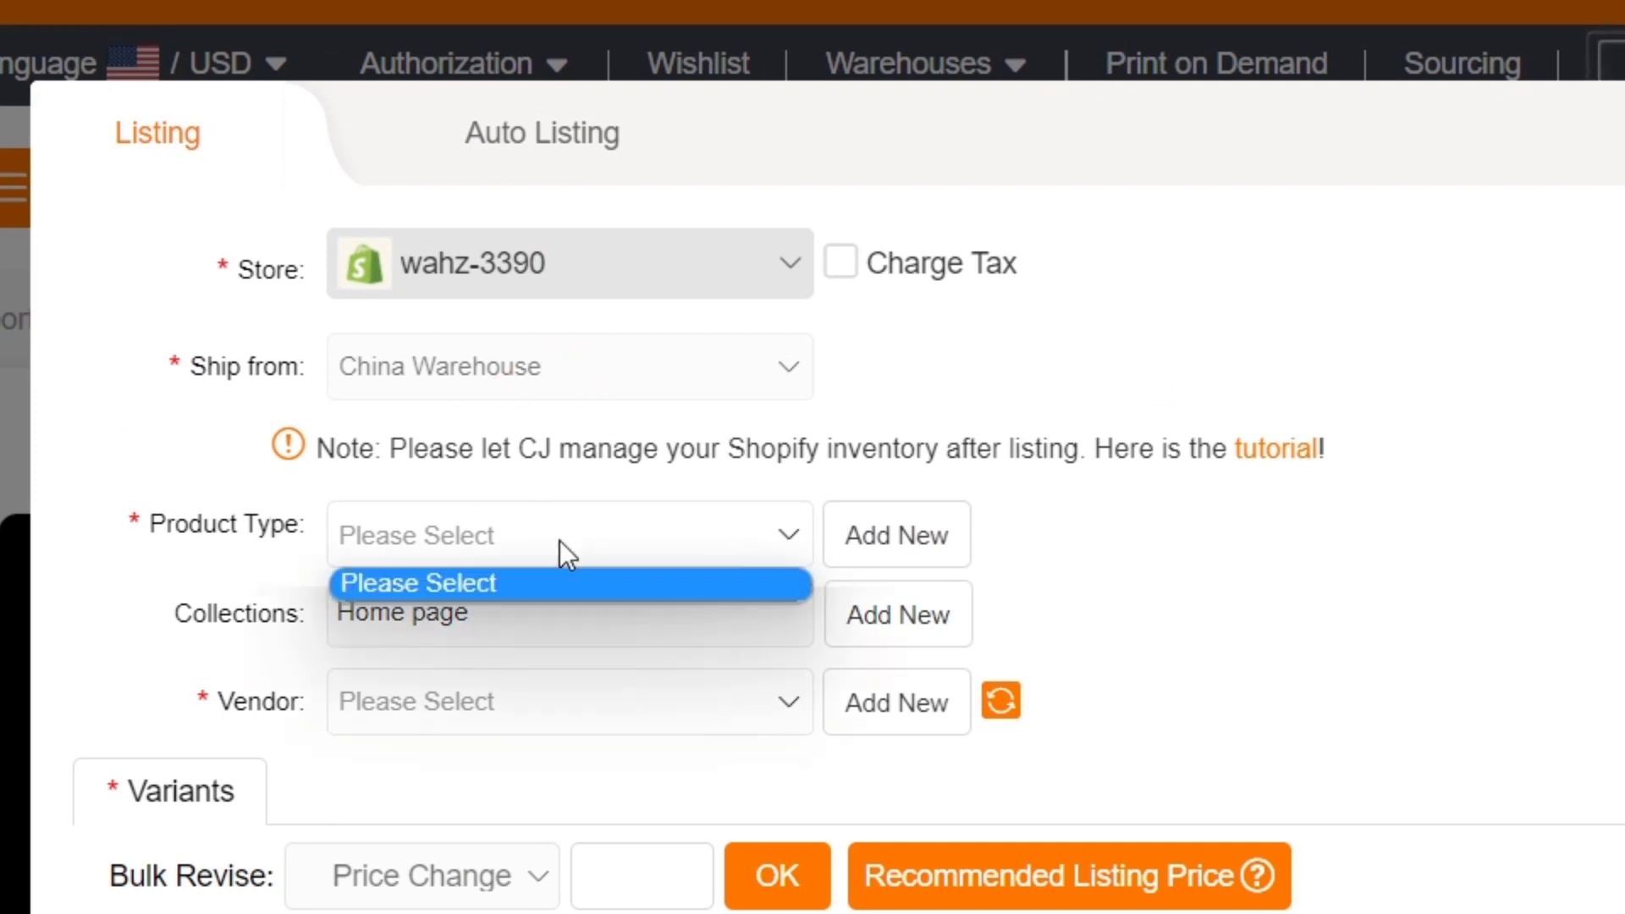
pyautogui.click(953, 546)
pyautogui.click(740, 542)
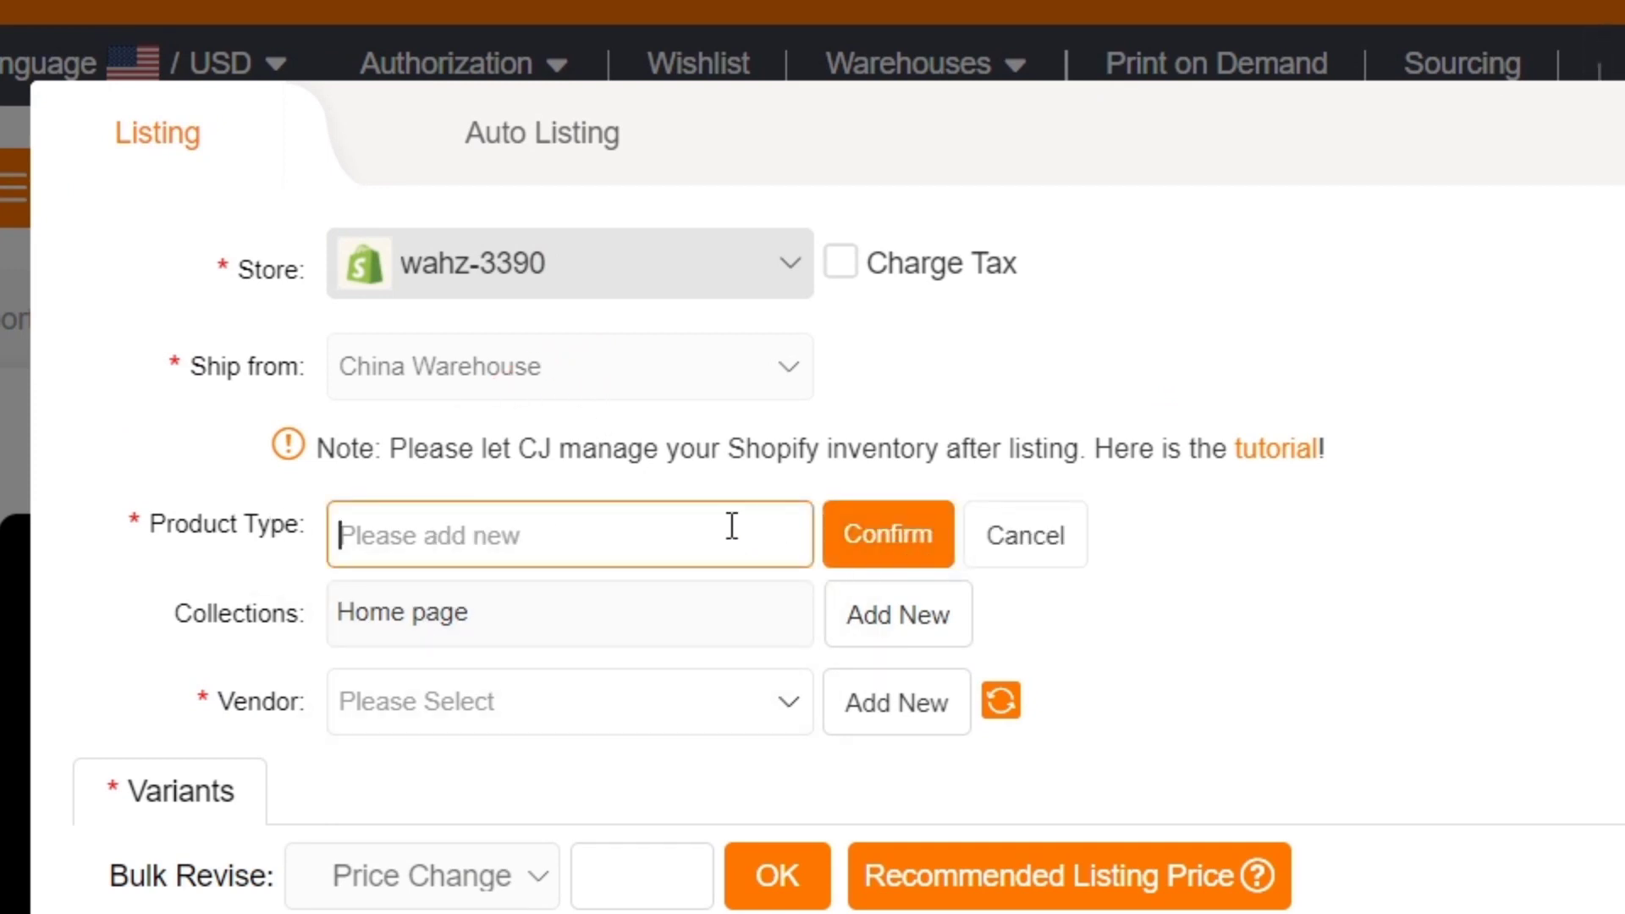
pyautogui.write('accesories')
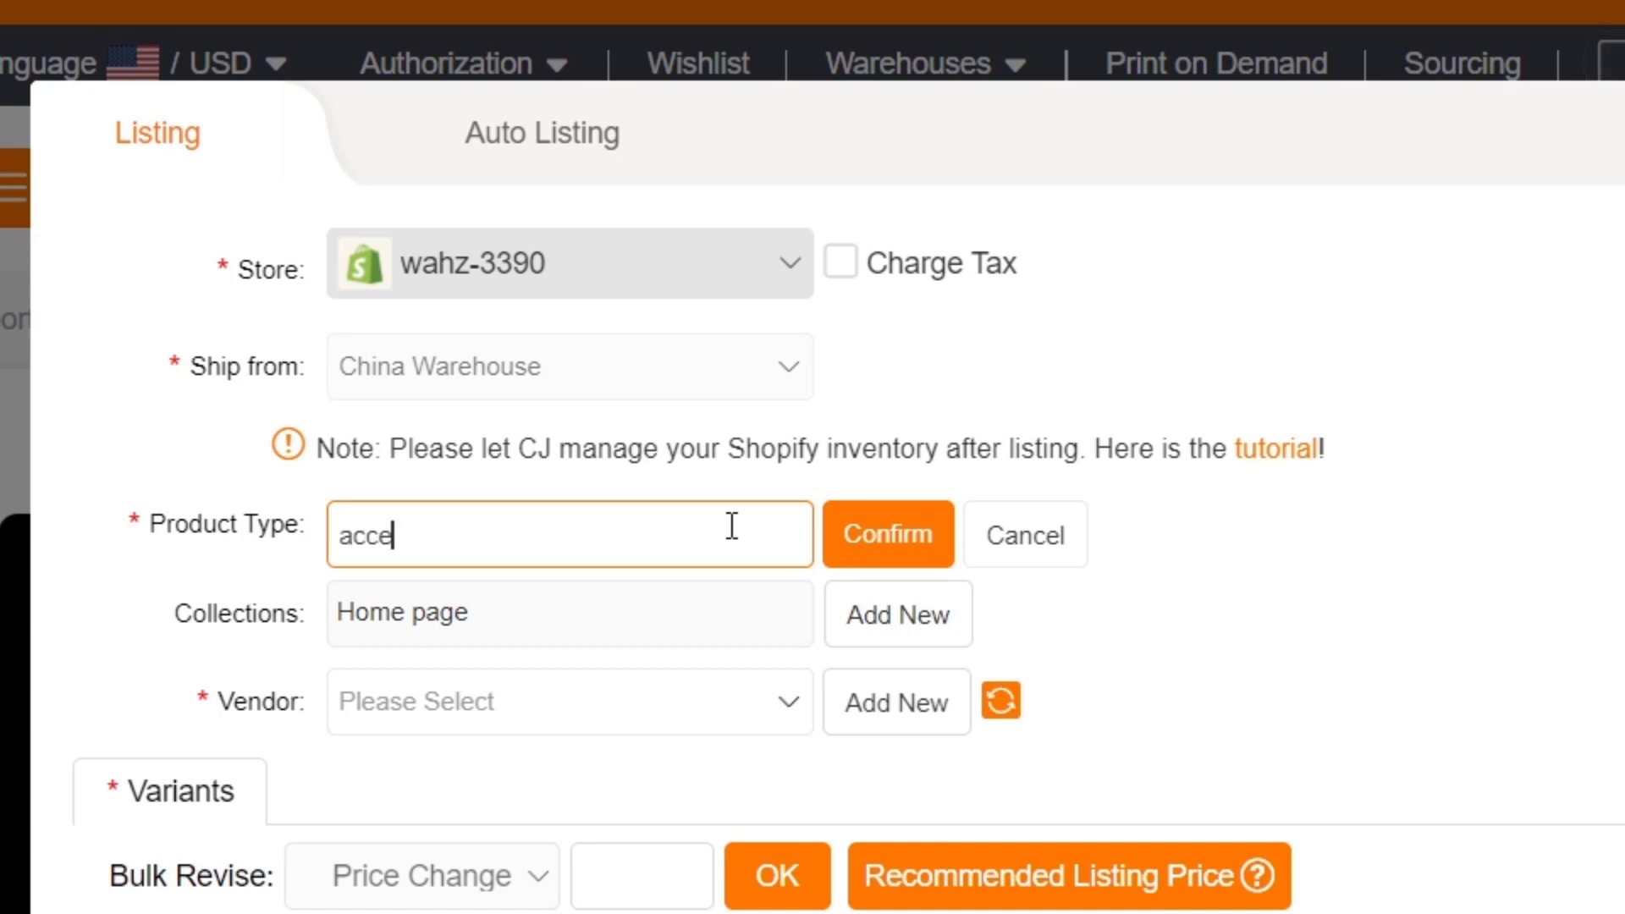
pyautogui.click(719, 592)
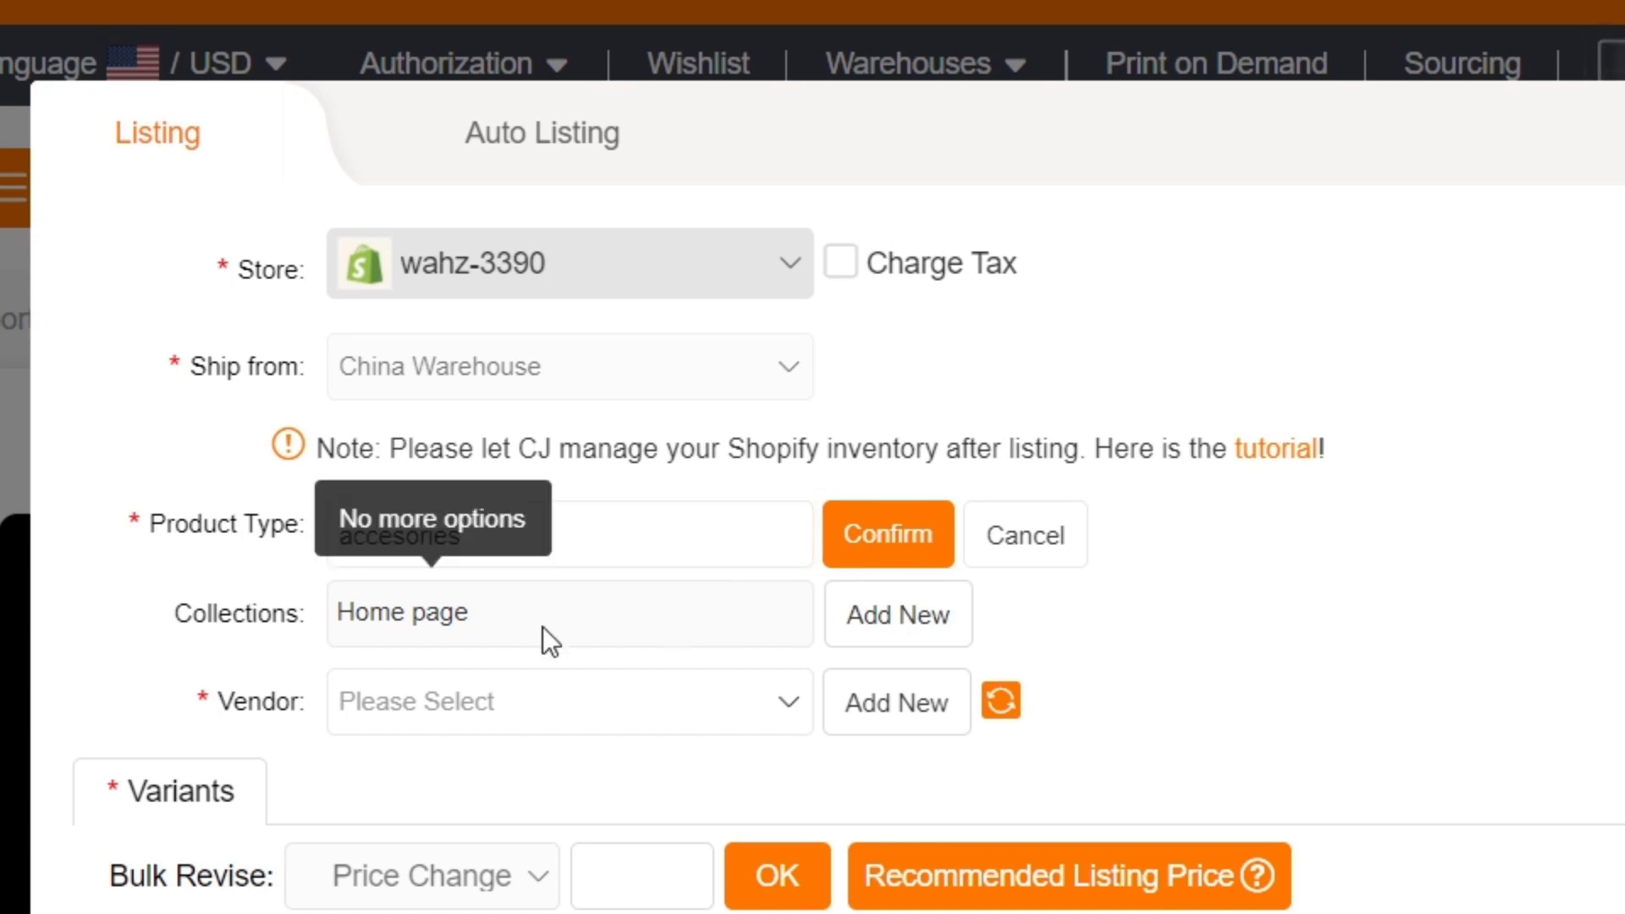
# Add the new vendor 'wahz store' and confirm both vendor and product type.
pyautogui.click(496, 701)
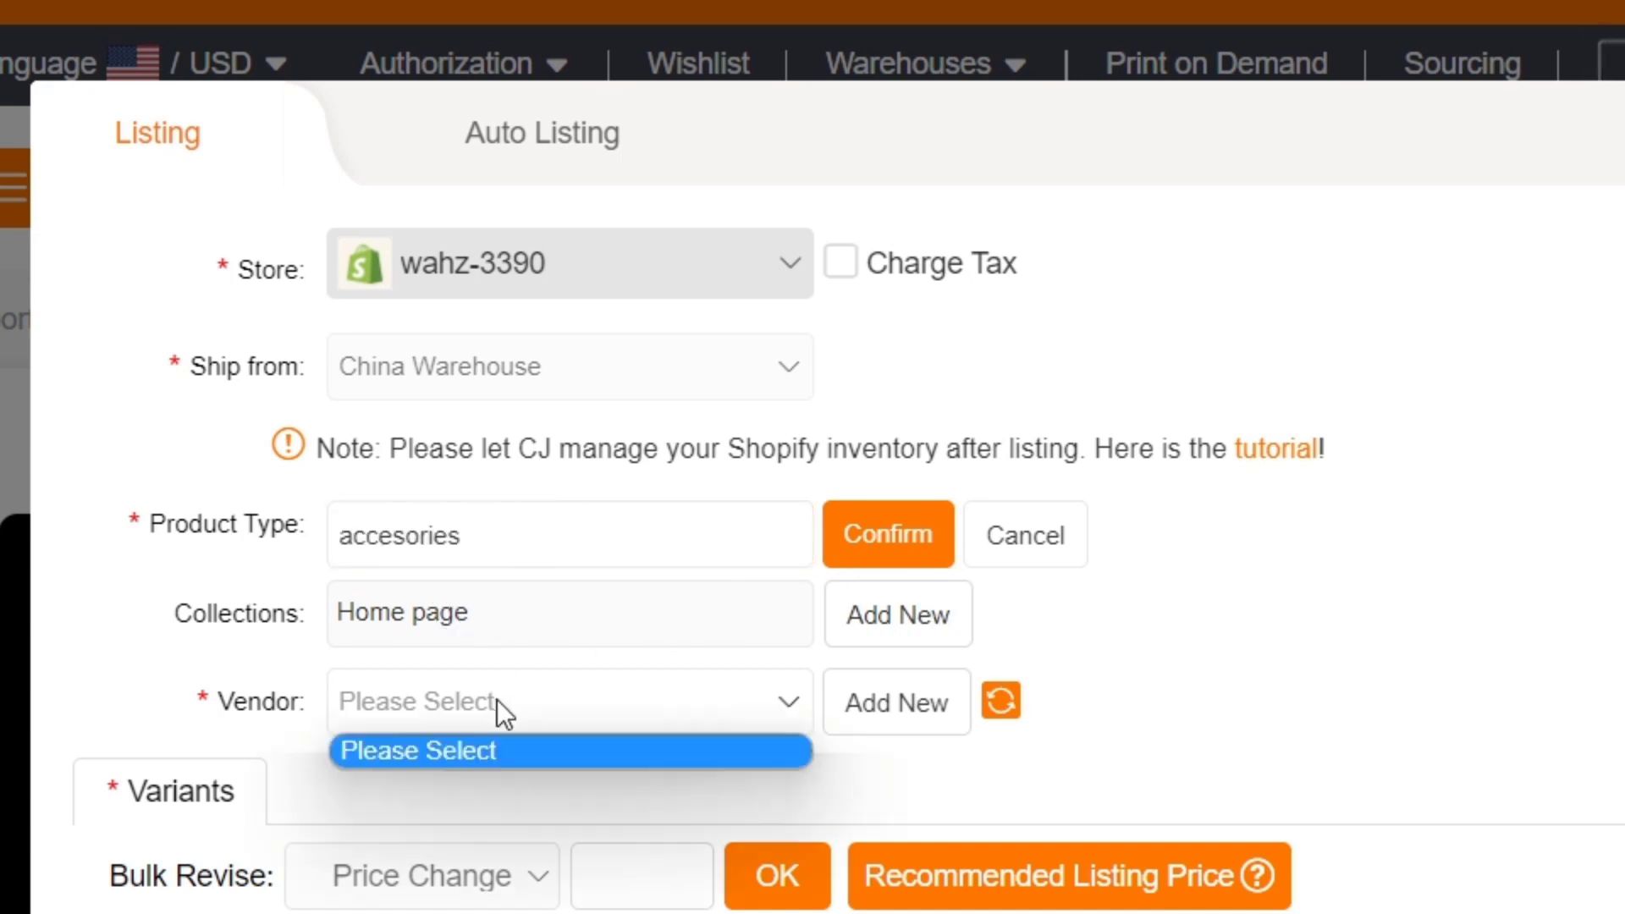
pyautogui.click(849, 724)
pyautogui.click(689, 714)
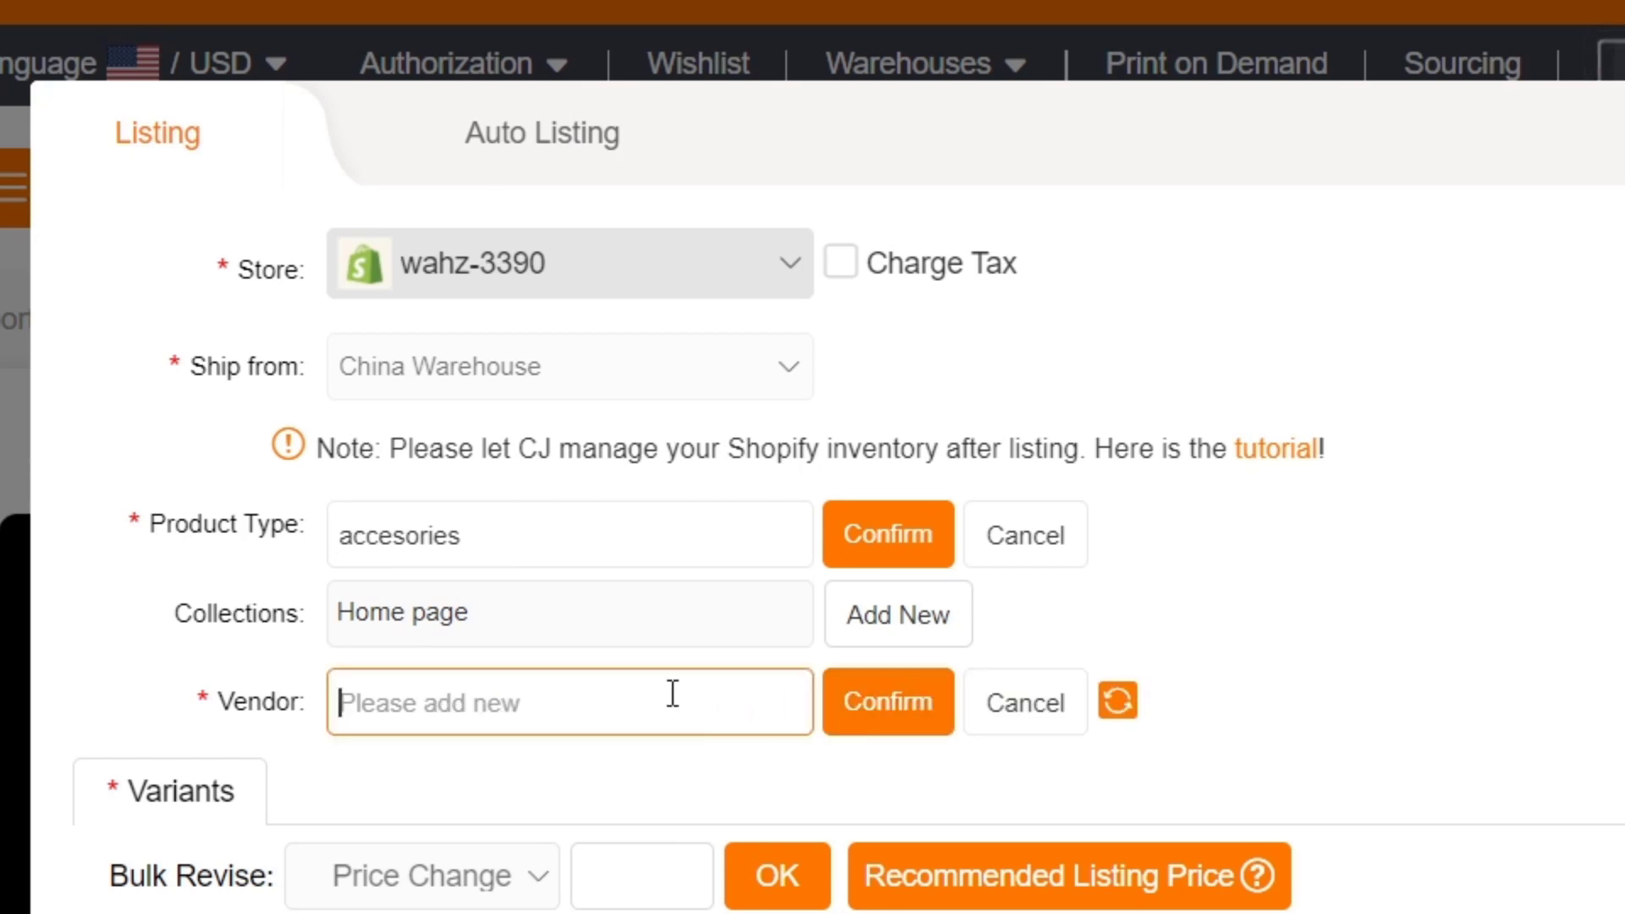
pyautogui.write('wahz')
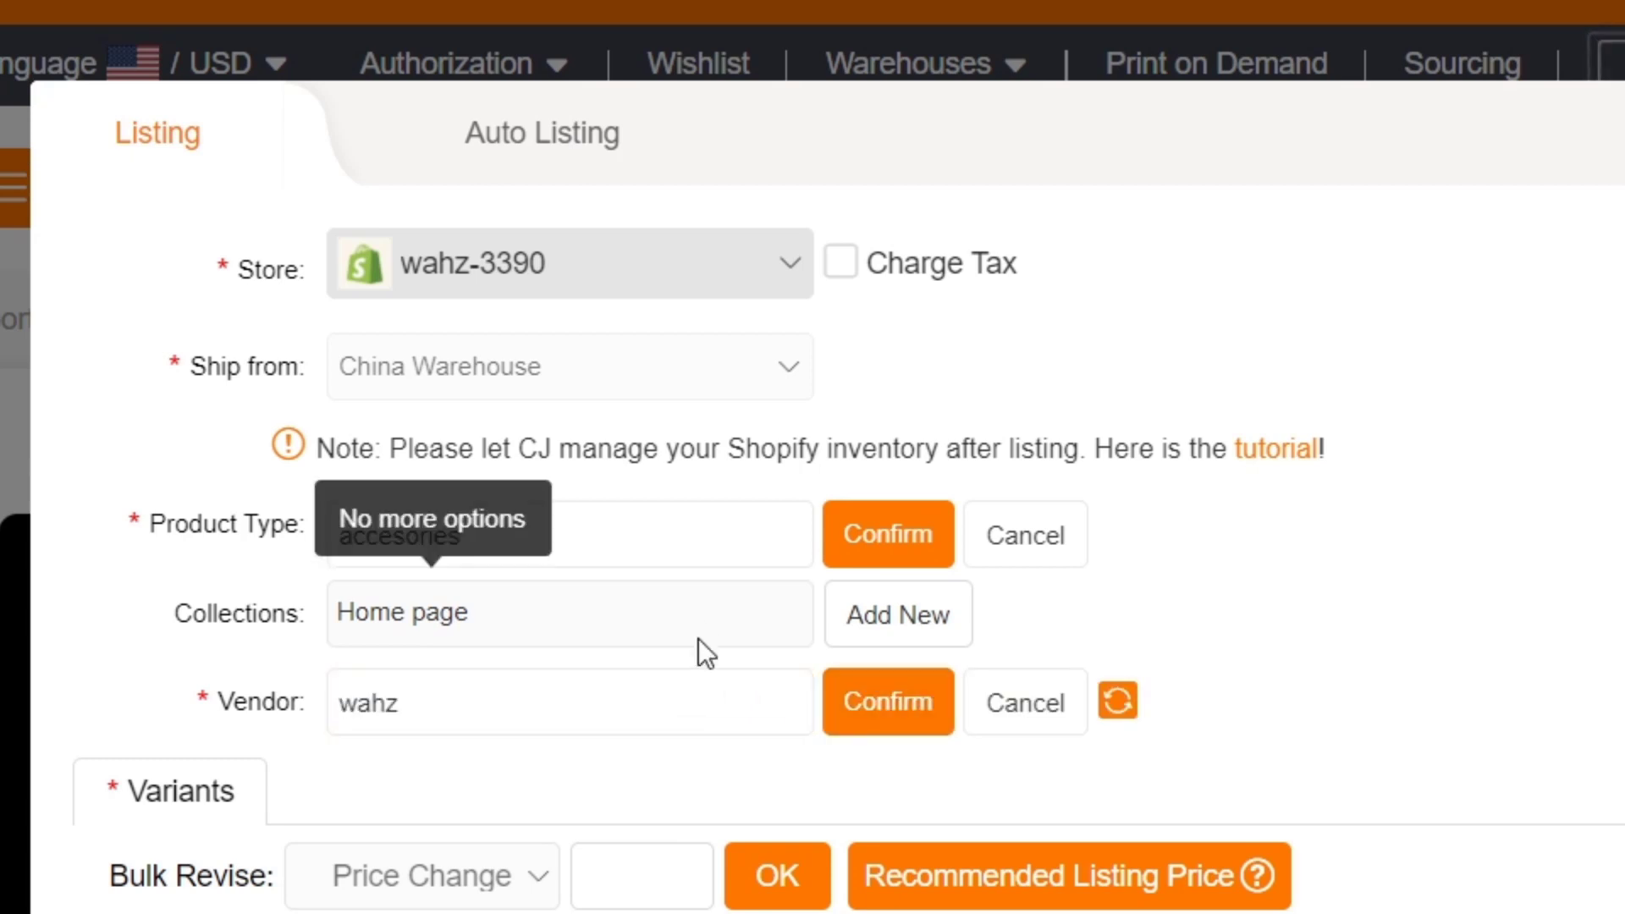
pyautogui.write('store')
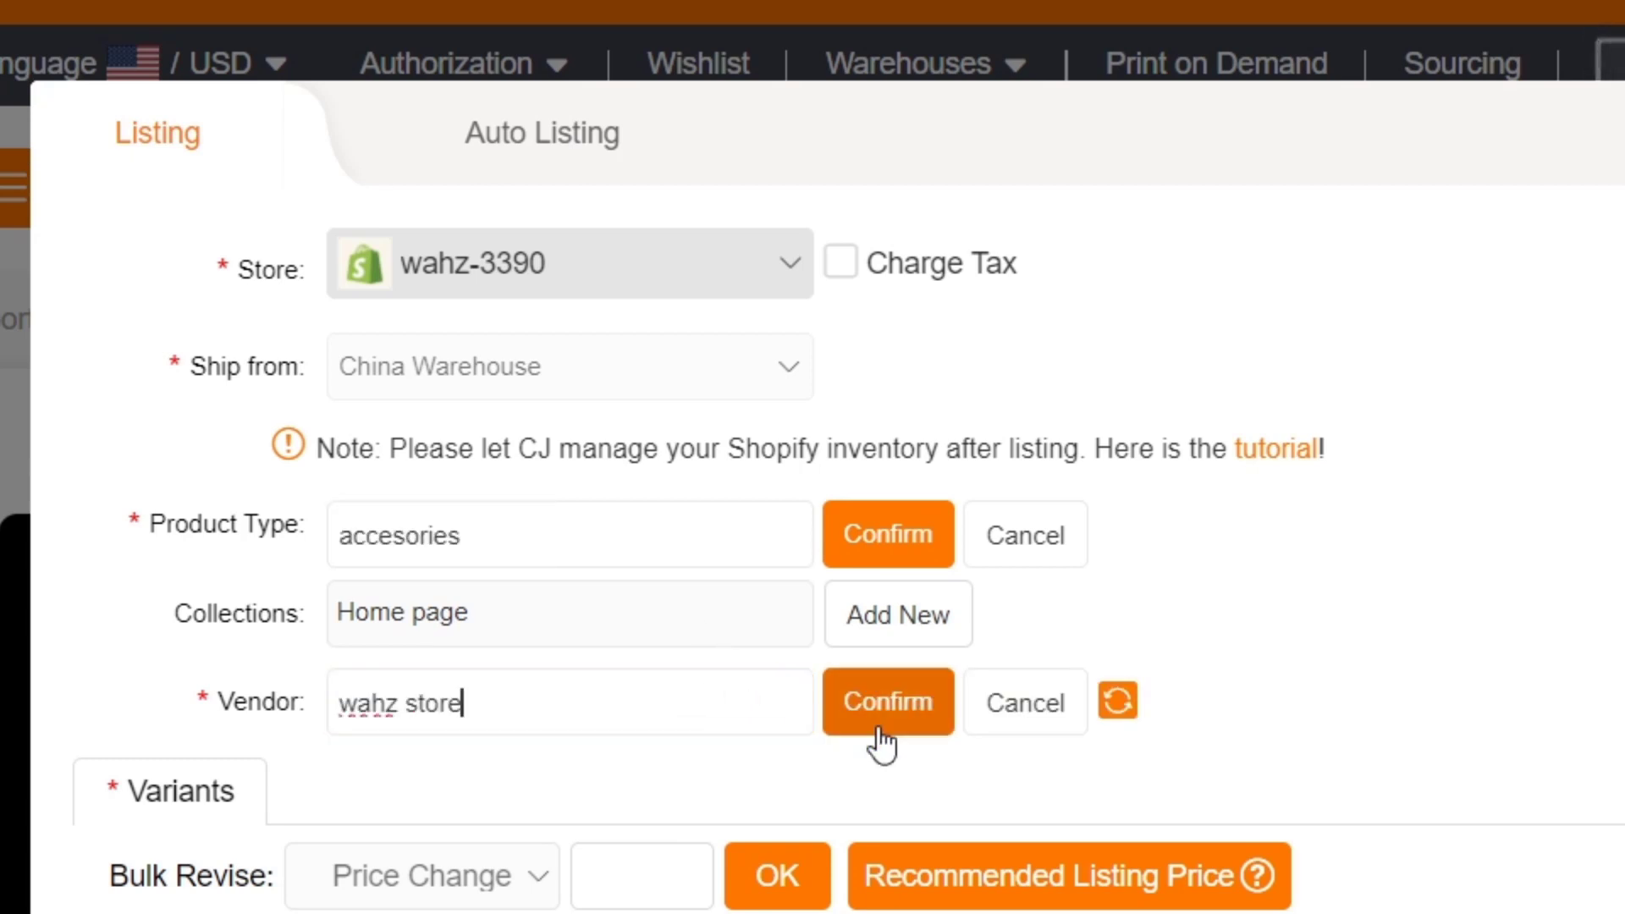
pyautogui.click(878, 720)
pyautogui.click(888, 532)
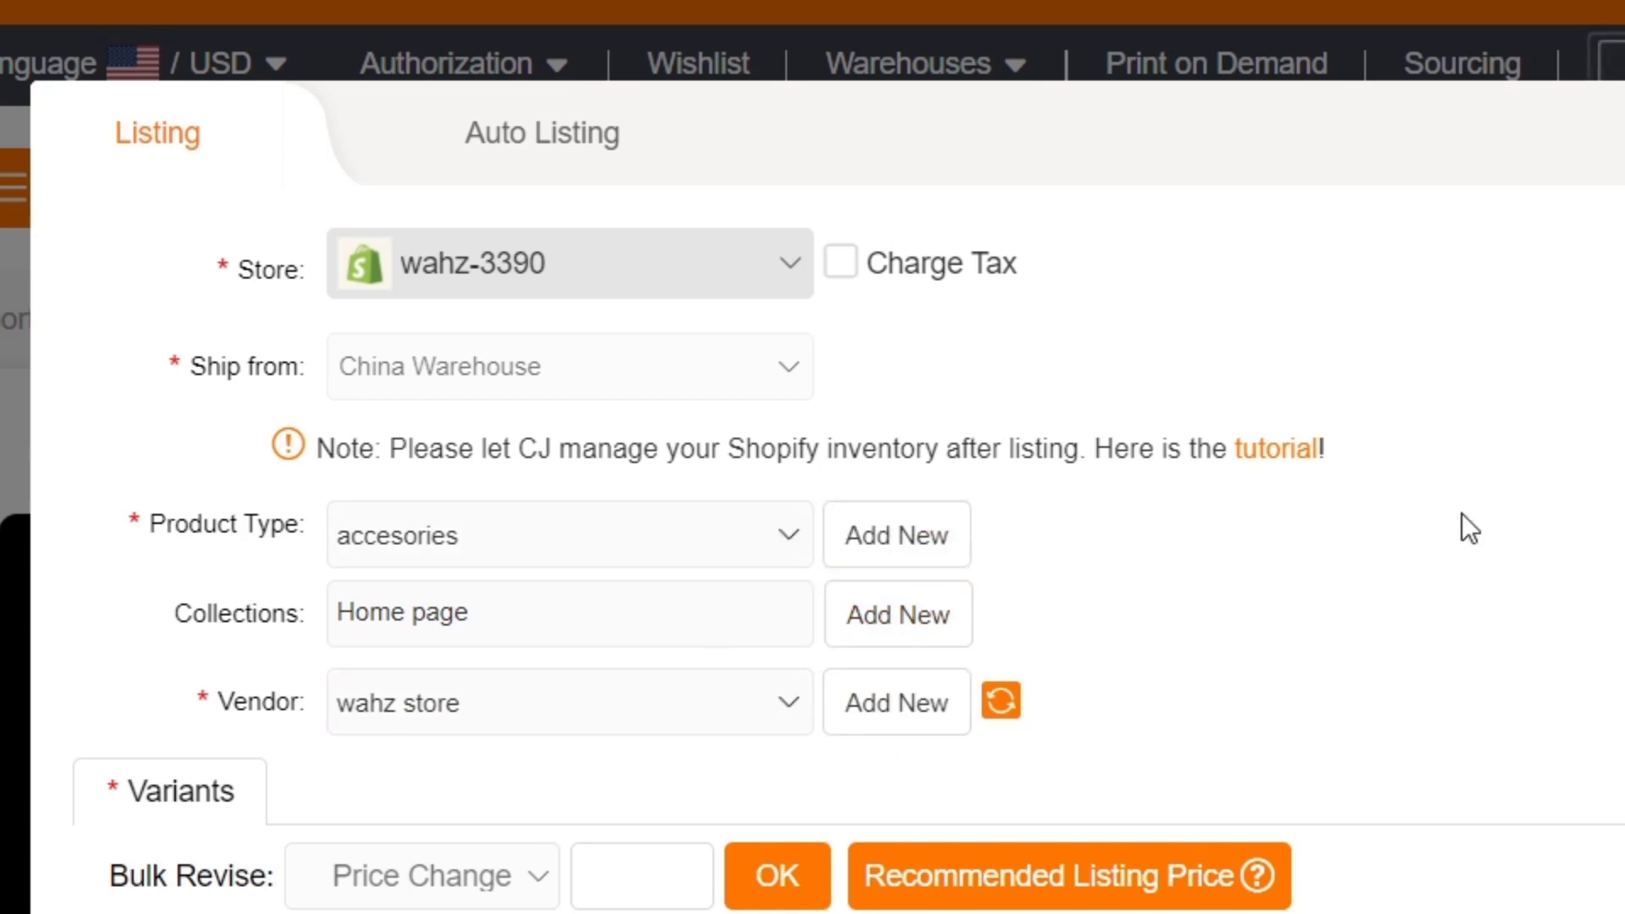
# Review the listing form and automatic listing options, then open the full listing editor.
pyautogui.scroll(-5, 1461, 513)
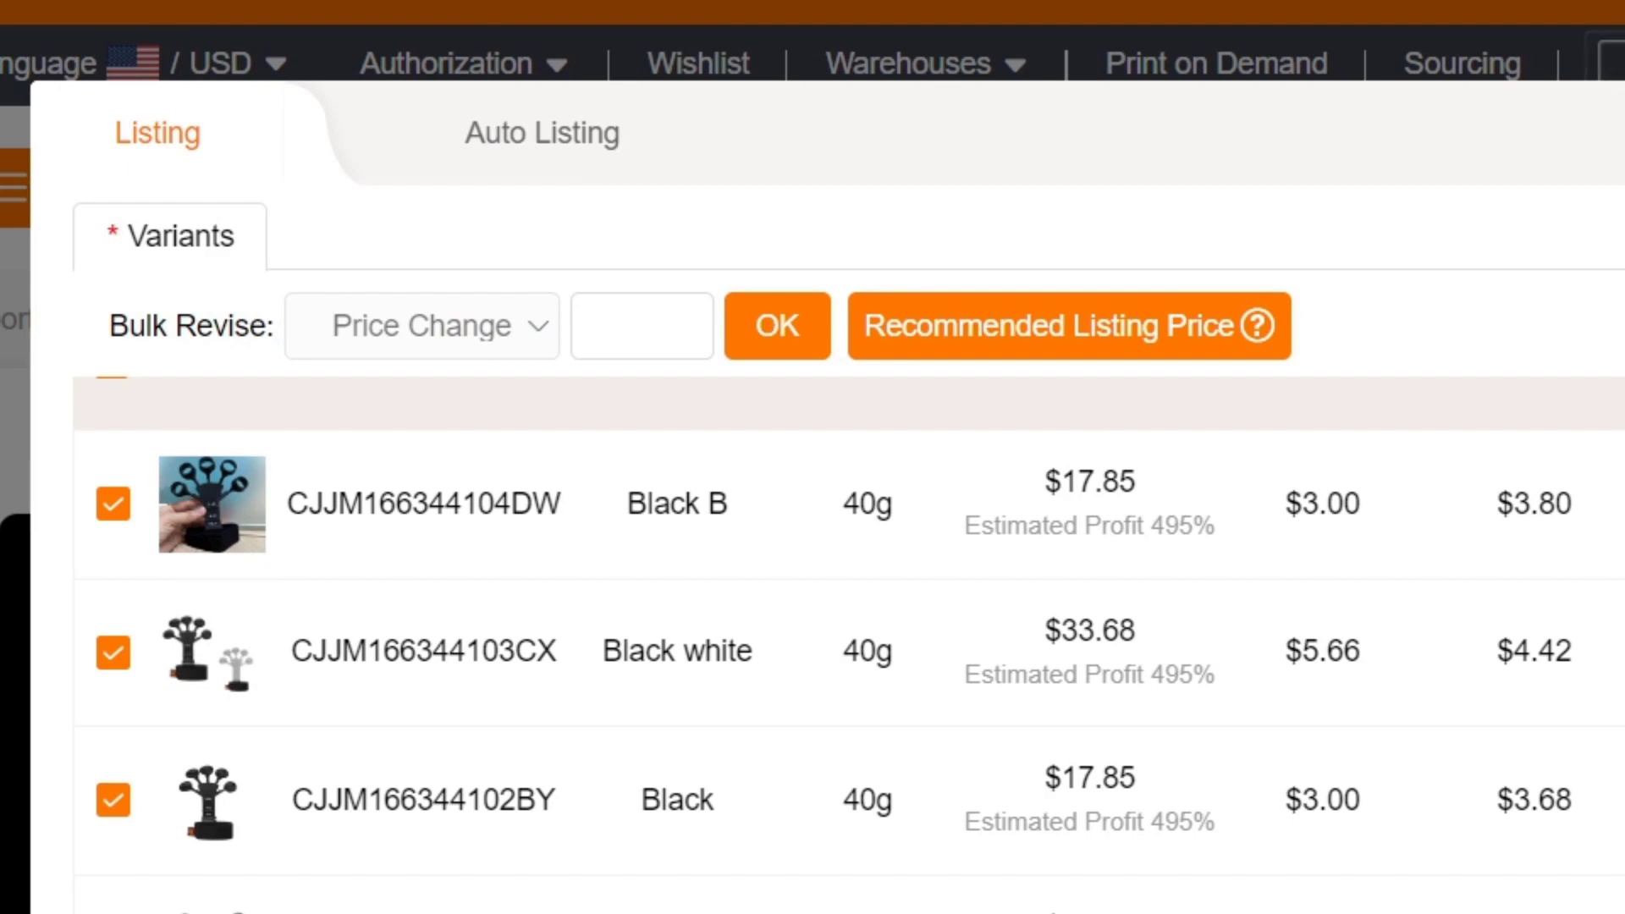
pyautogui.scroll(5, 988, 580)
pyautogui.scroll(-5, 846, 508)
pyautogui.scroll(-3, 846, 644)
pyautogui.scroll(8, 847, 643)
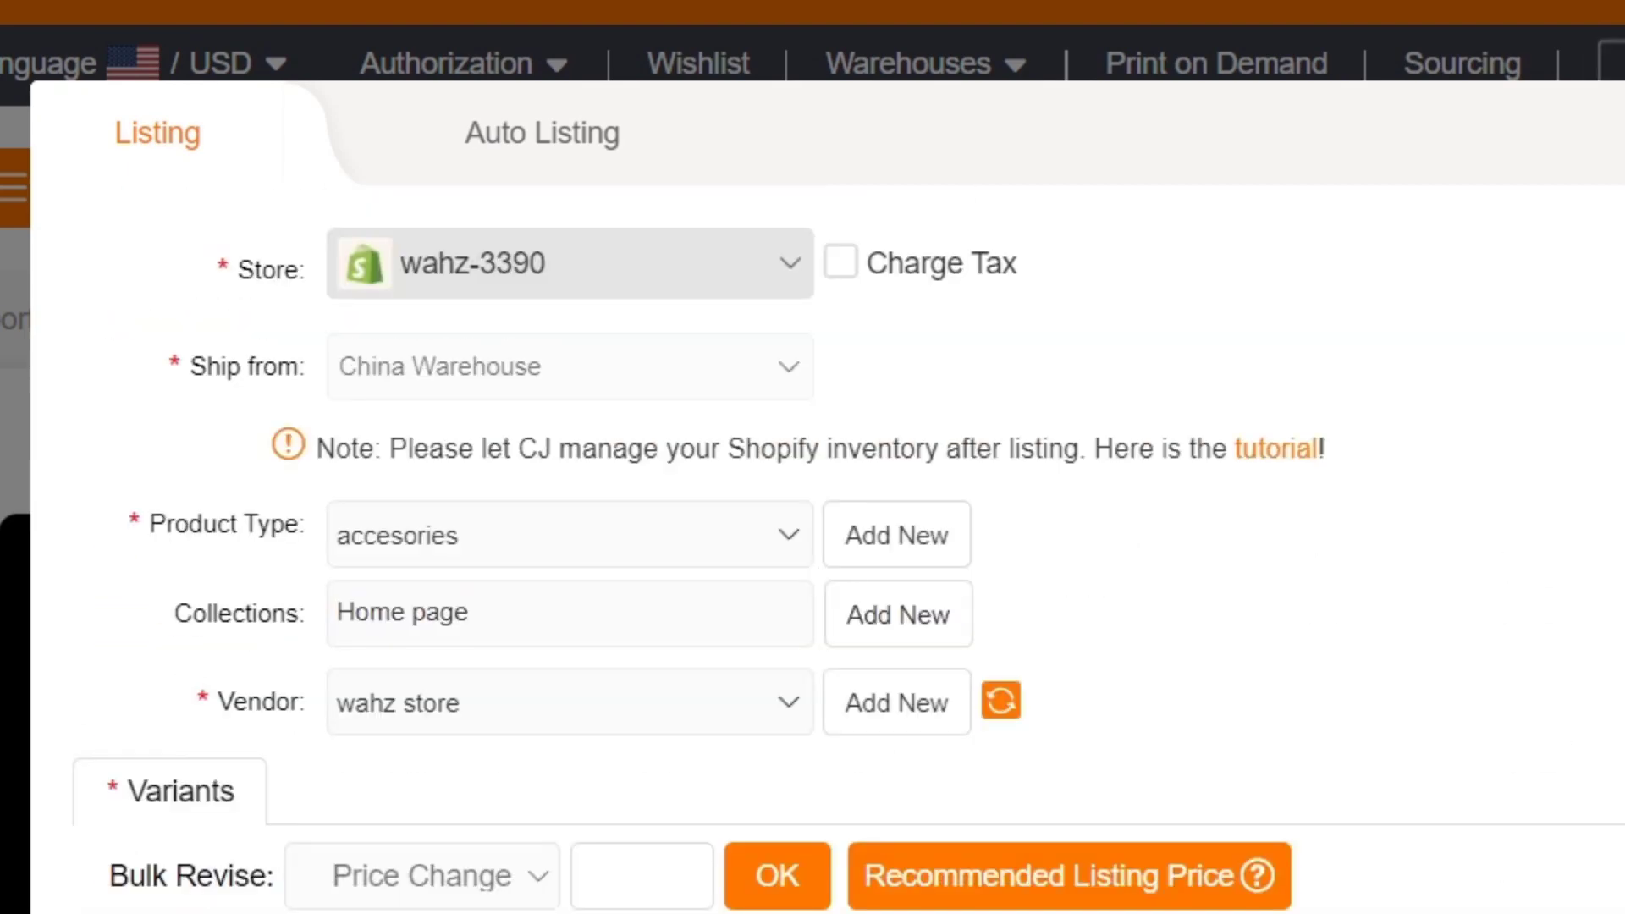
pyautogui.scroll(-5, 847, 507)
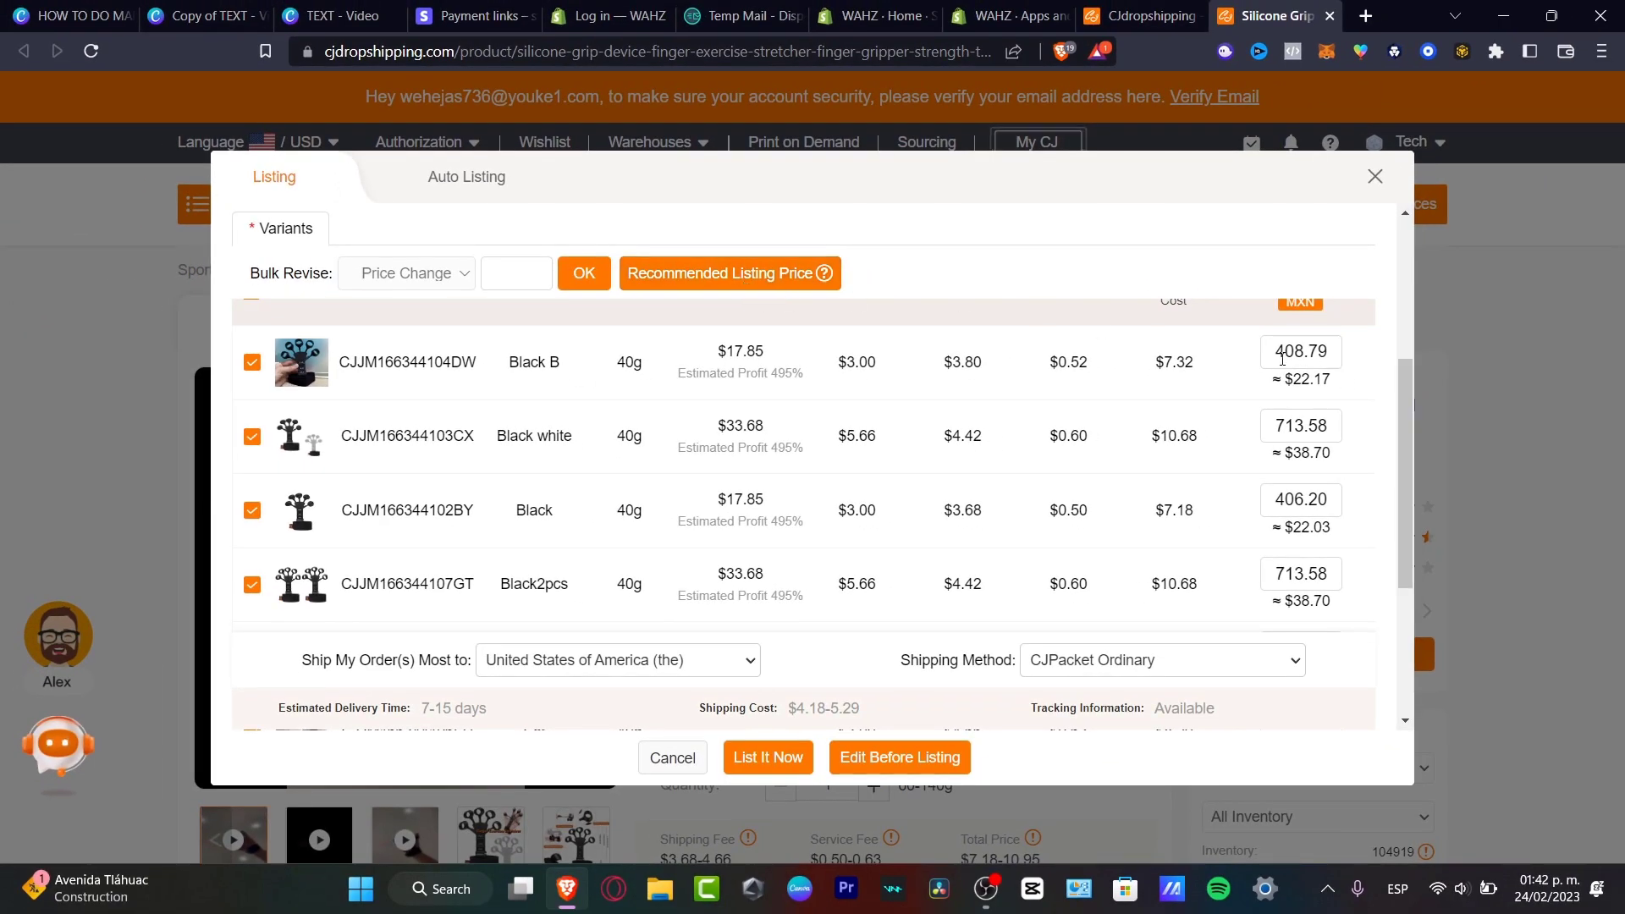
pyautogui.scroll(-3, 1092, 414)
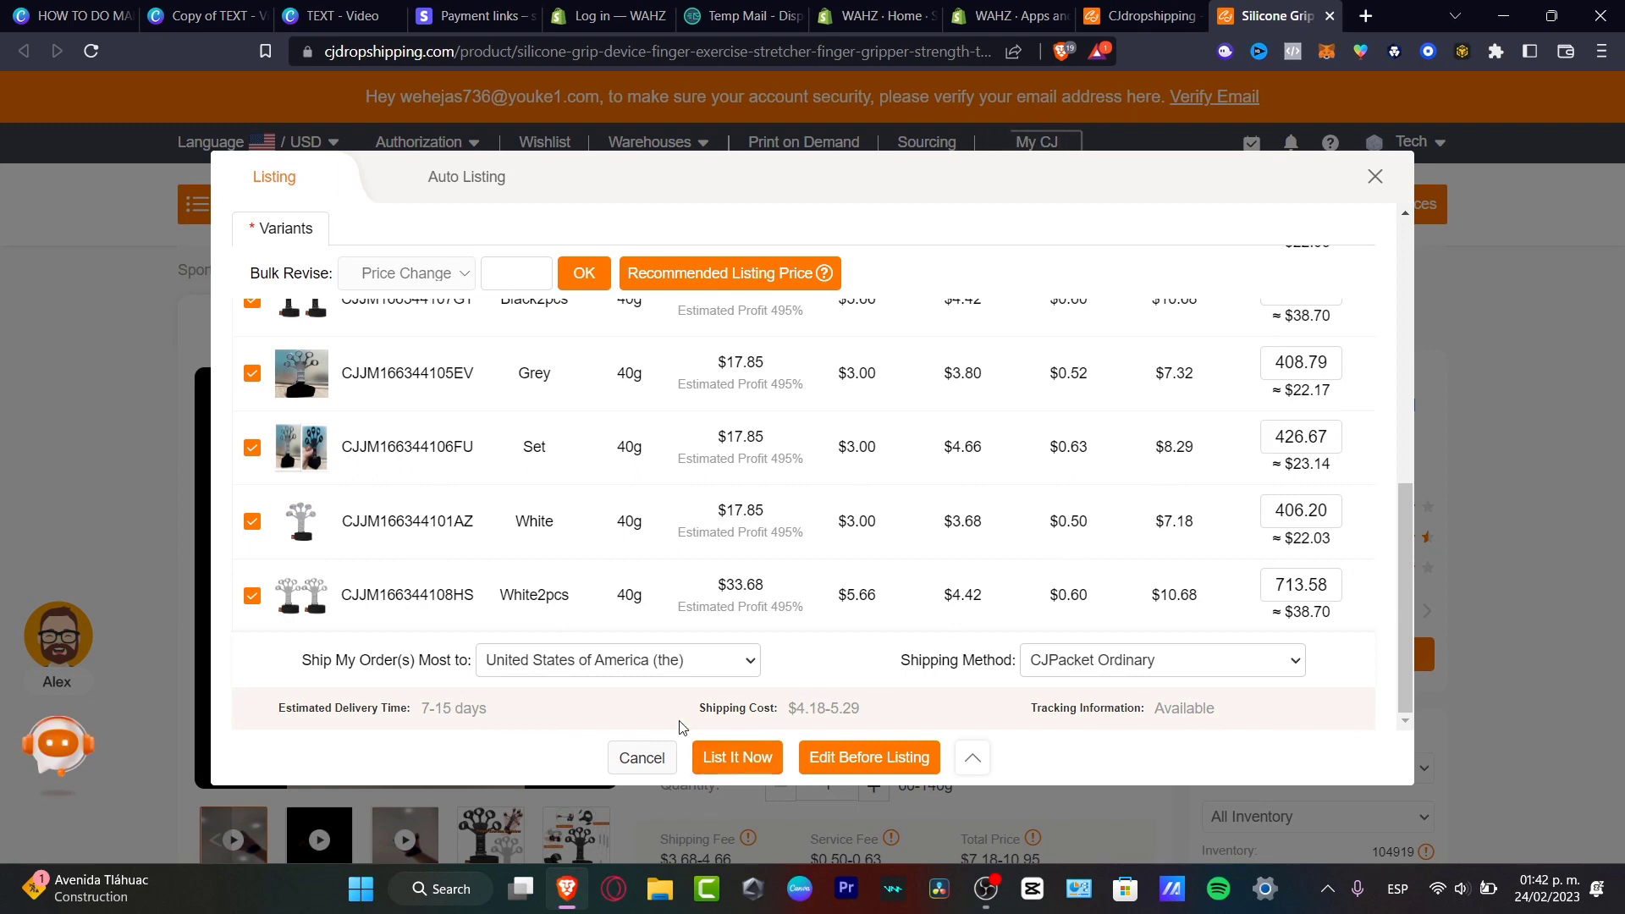
pyautogui.scroll(10, 716, 522)
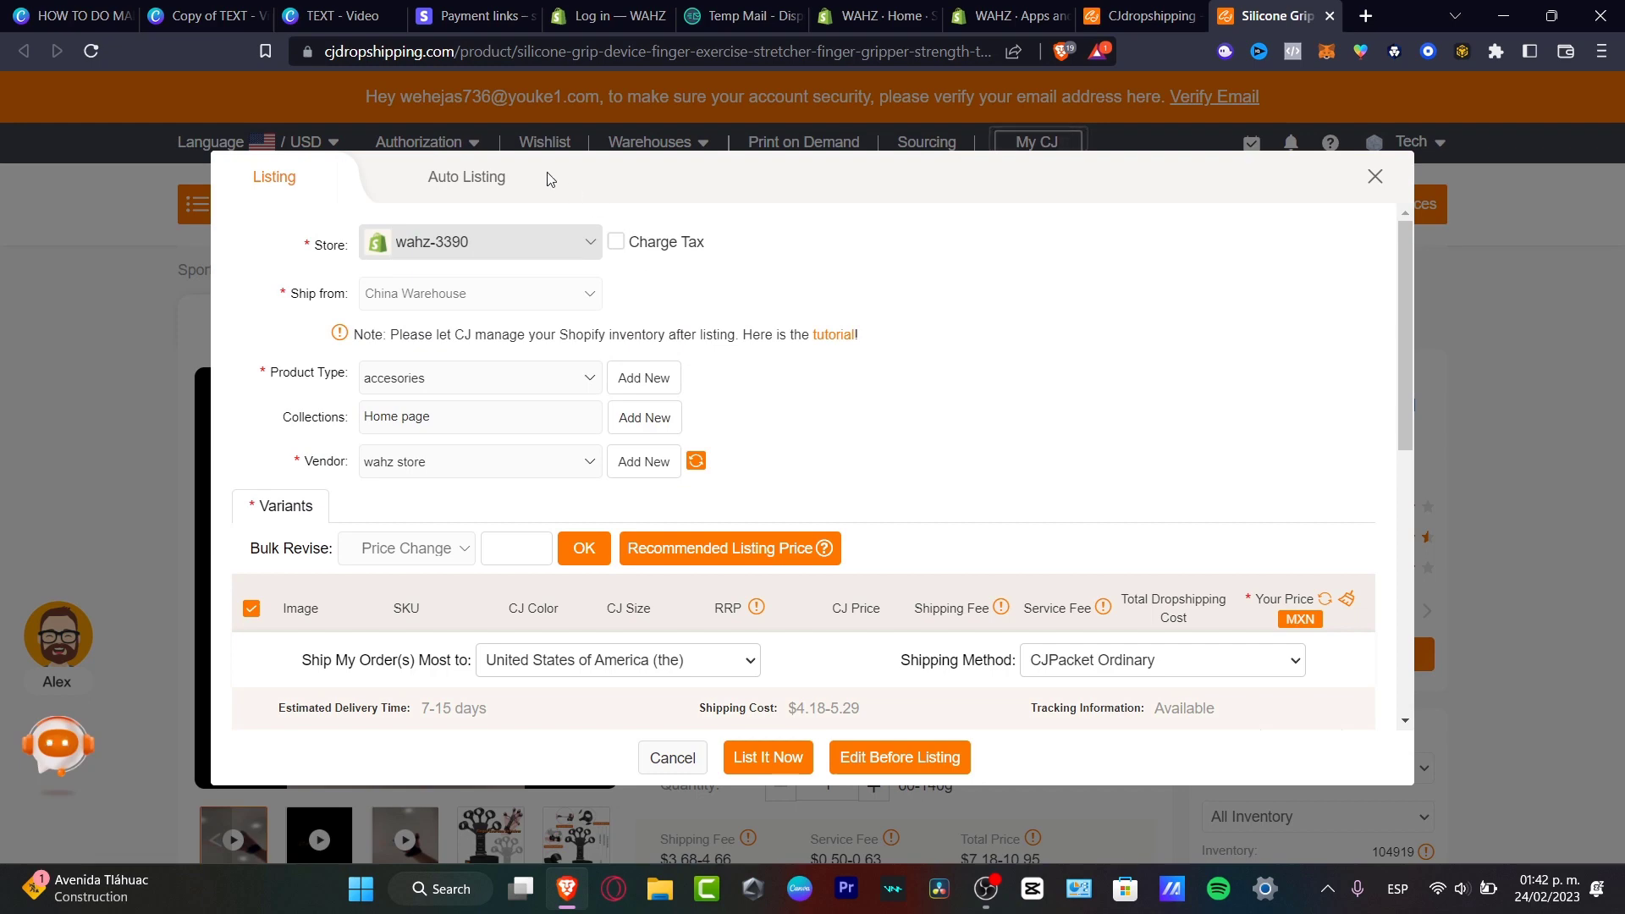
pyautogui.click(475, 183)
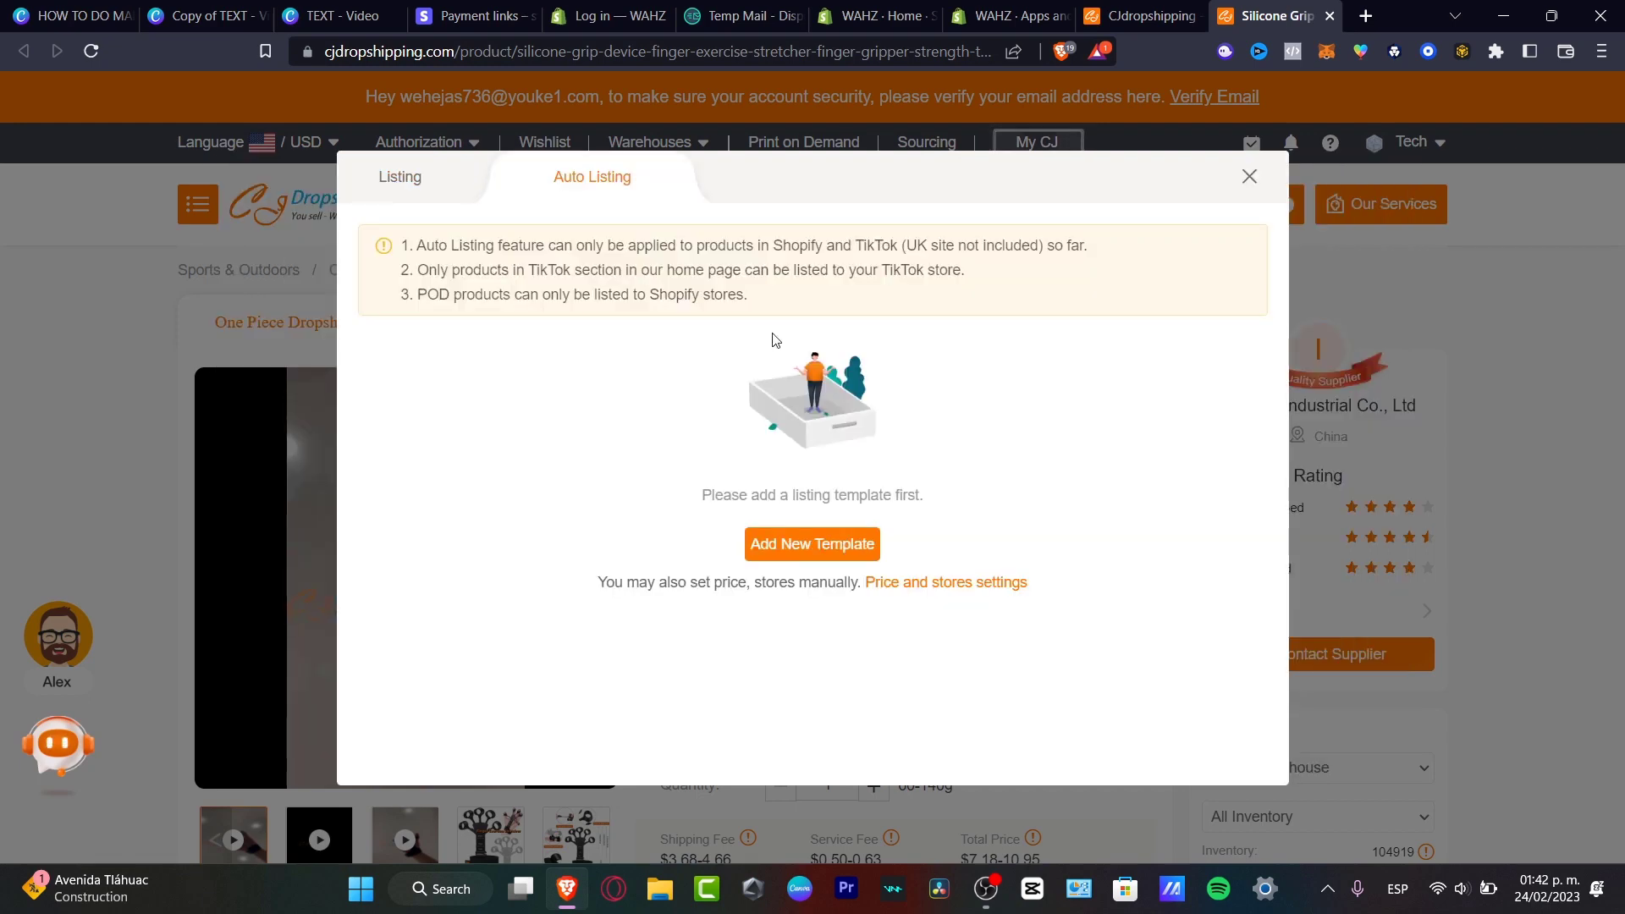
pyautogui.click(410, 193)
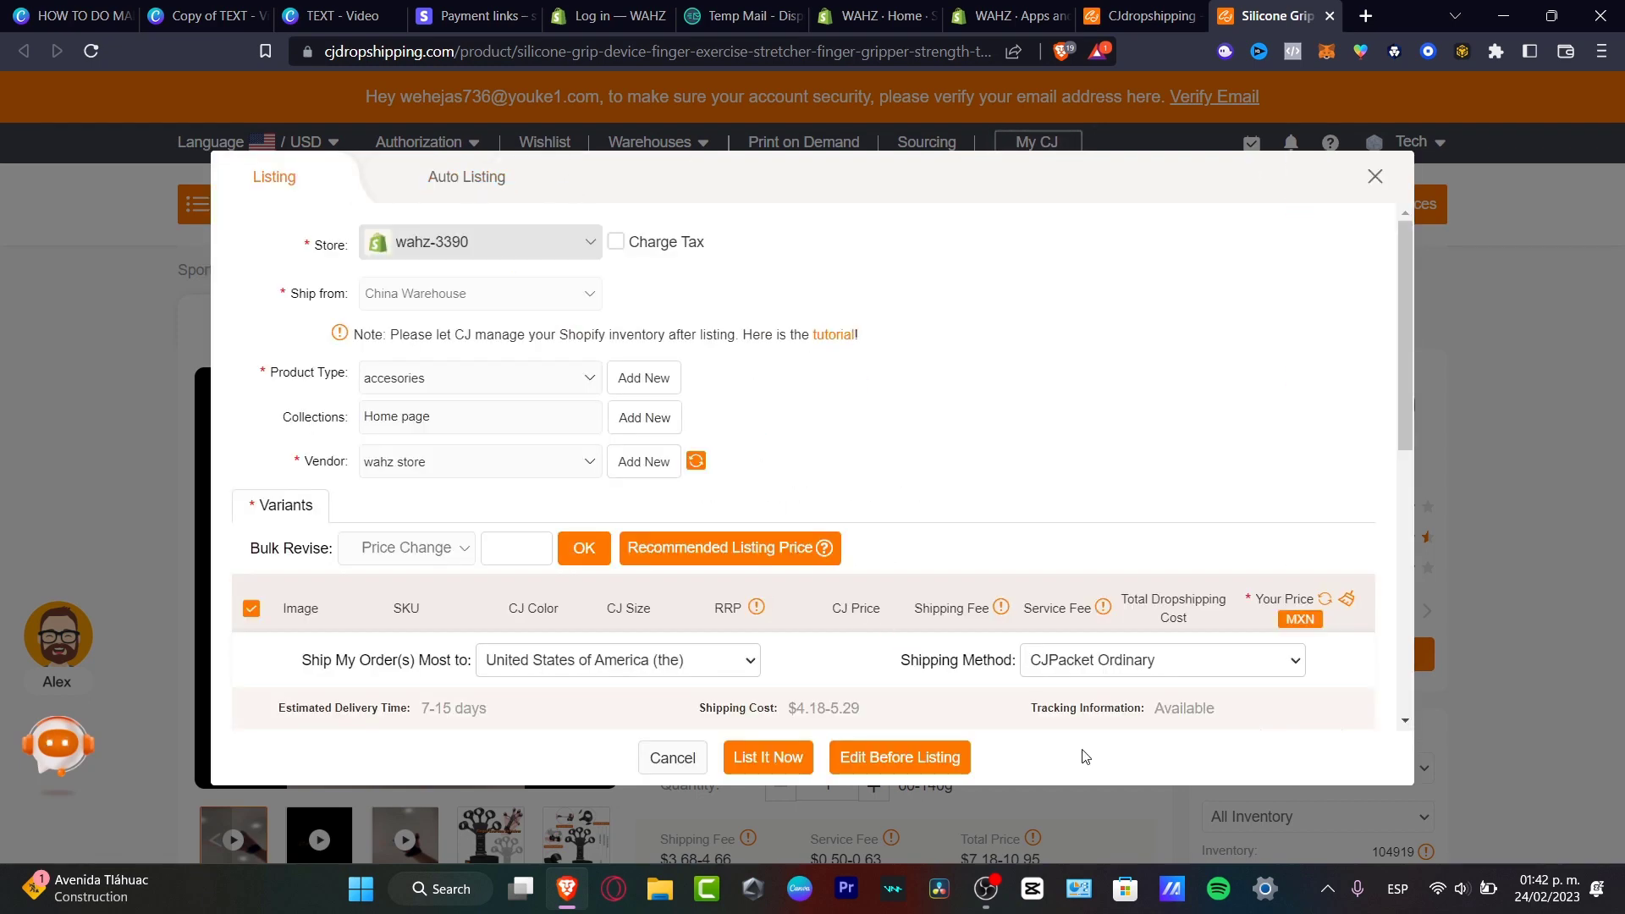
pyautogui.click(885, 765)
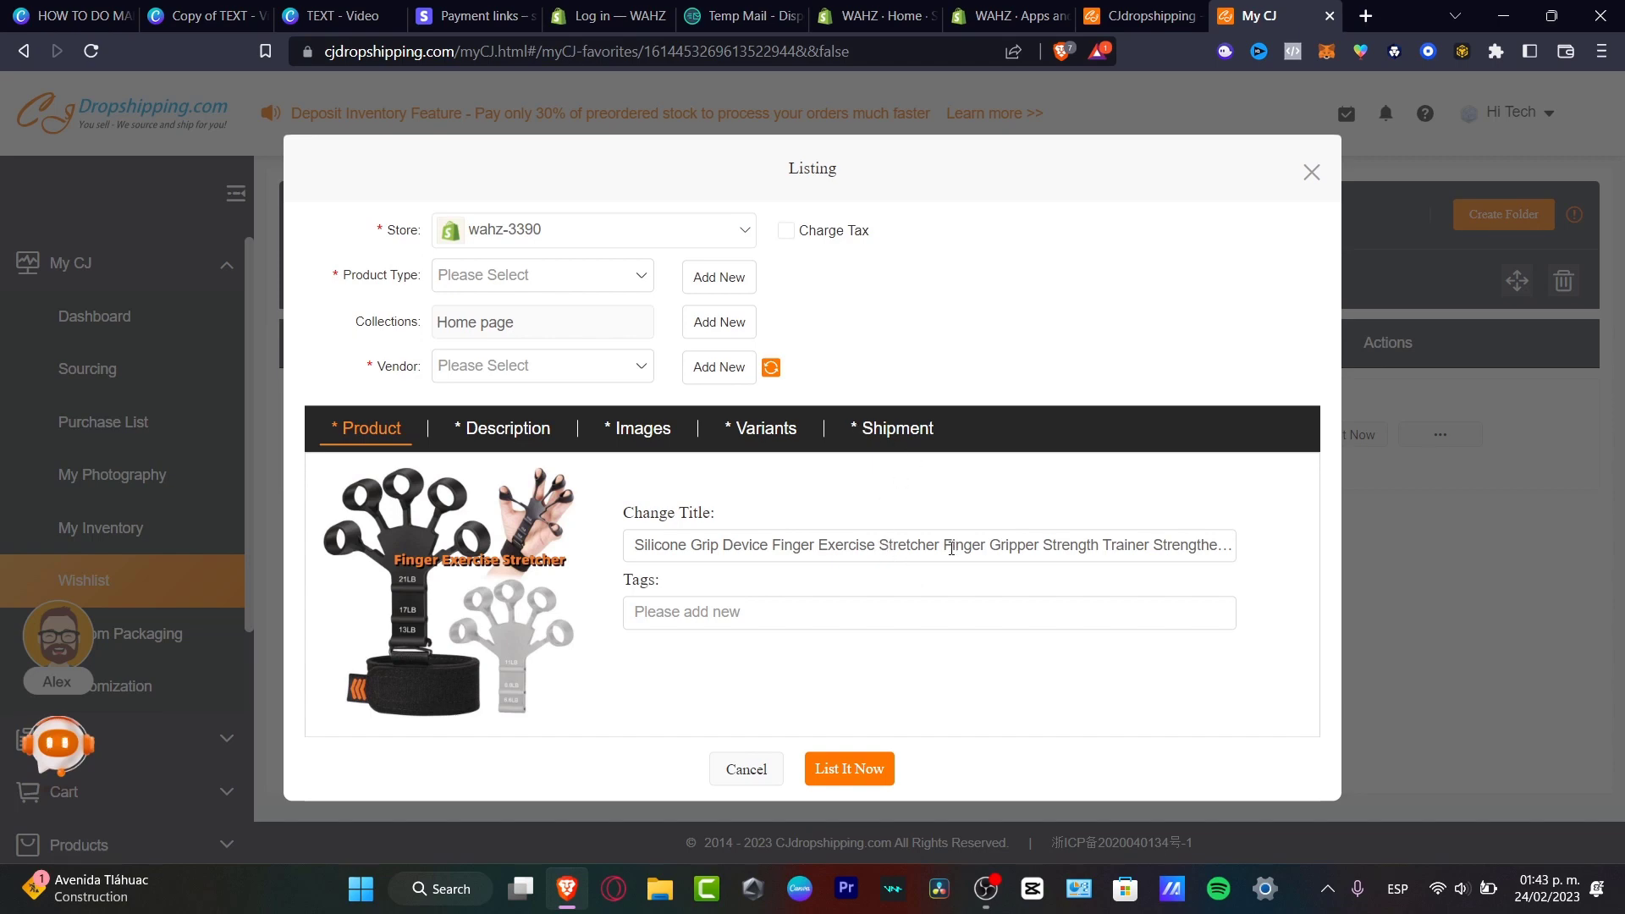
# Trim the product title after 'Gripper' and review the description, variants and shipping options.
pyautogui.moveTo(986, 545); pyautogui.dragTo(1327, 564)
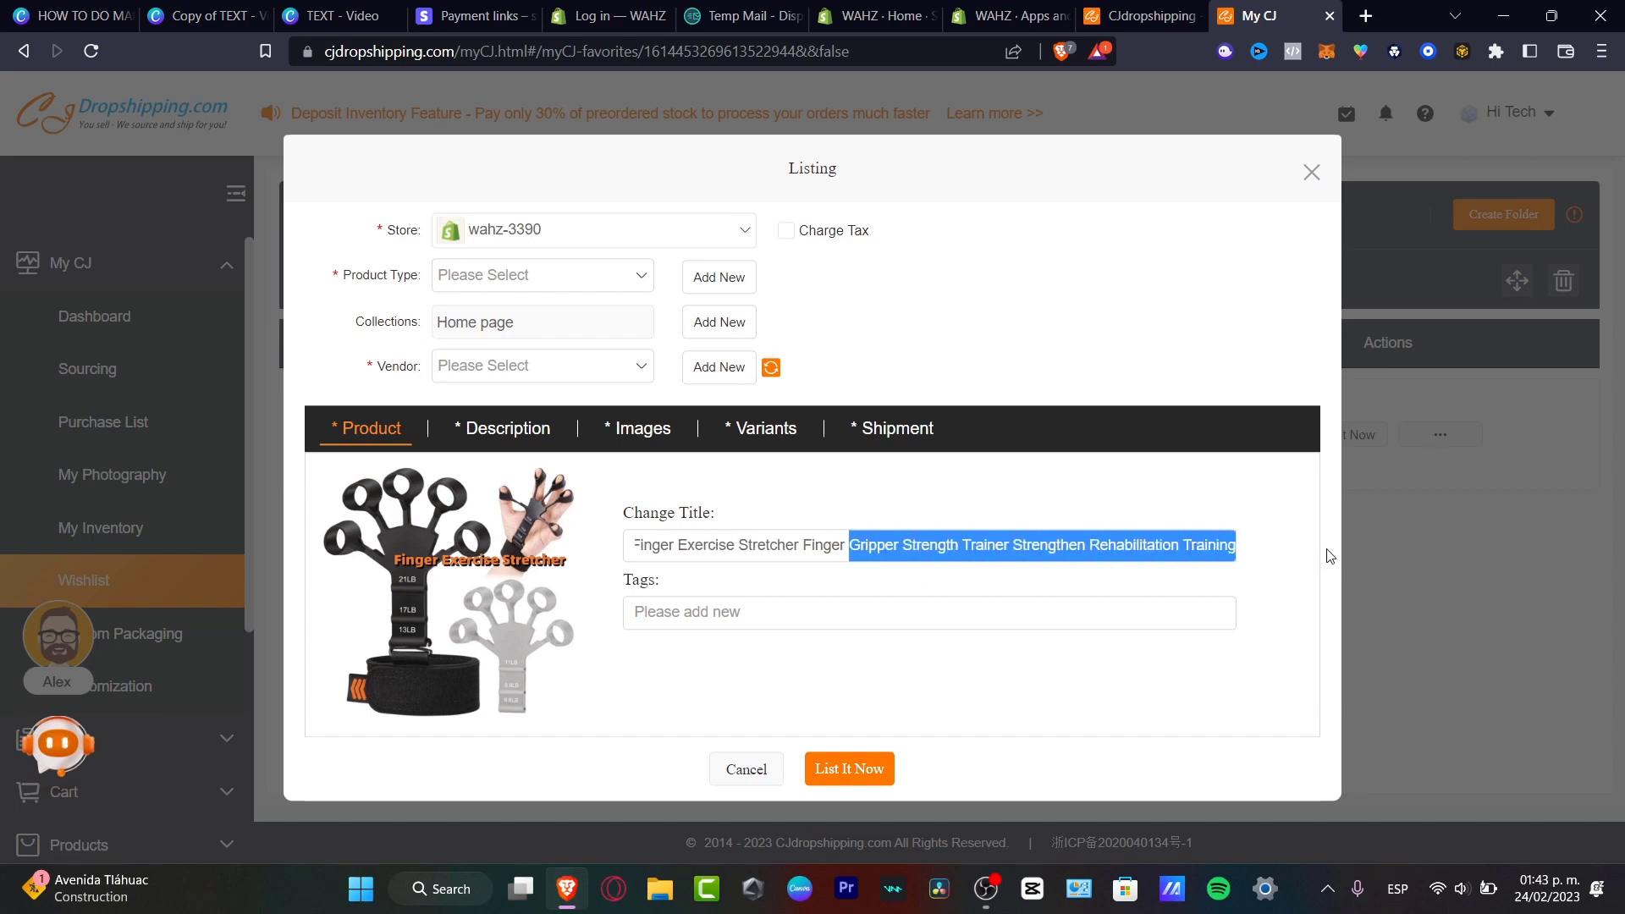
pyautogui.press('BackSpace')
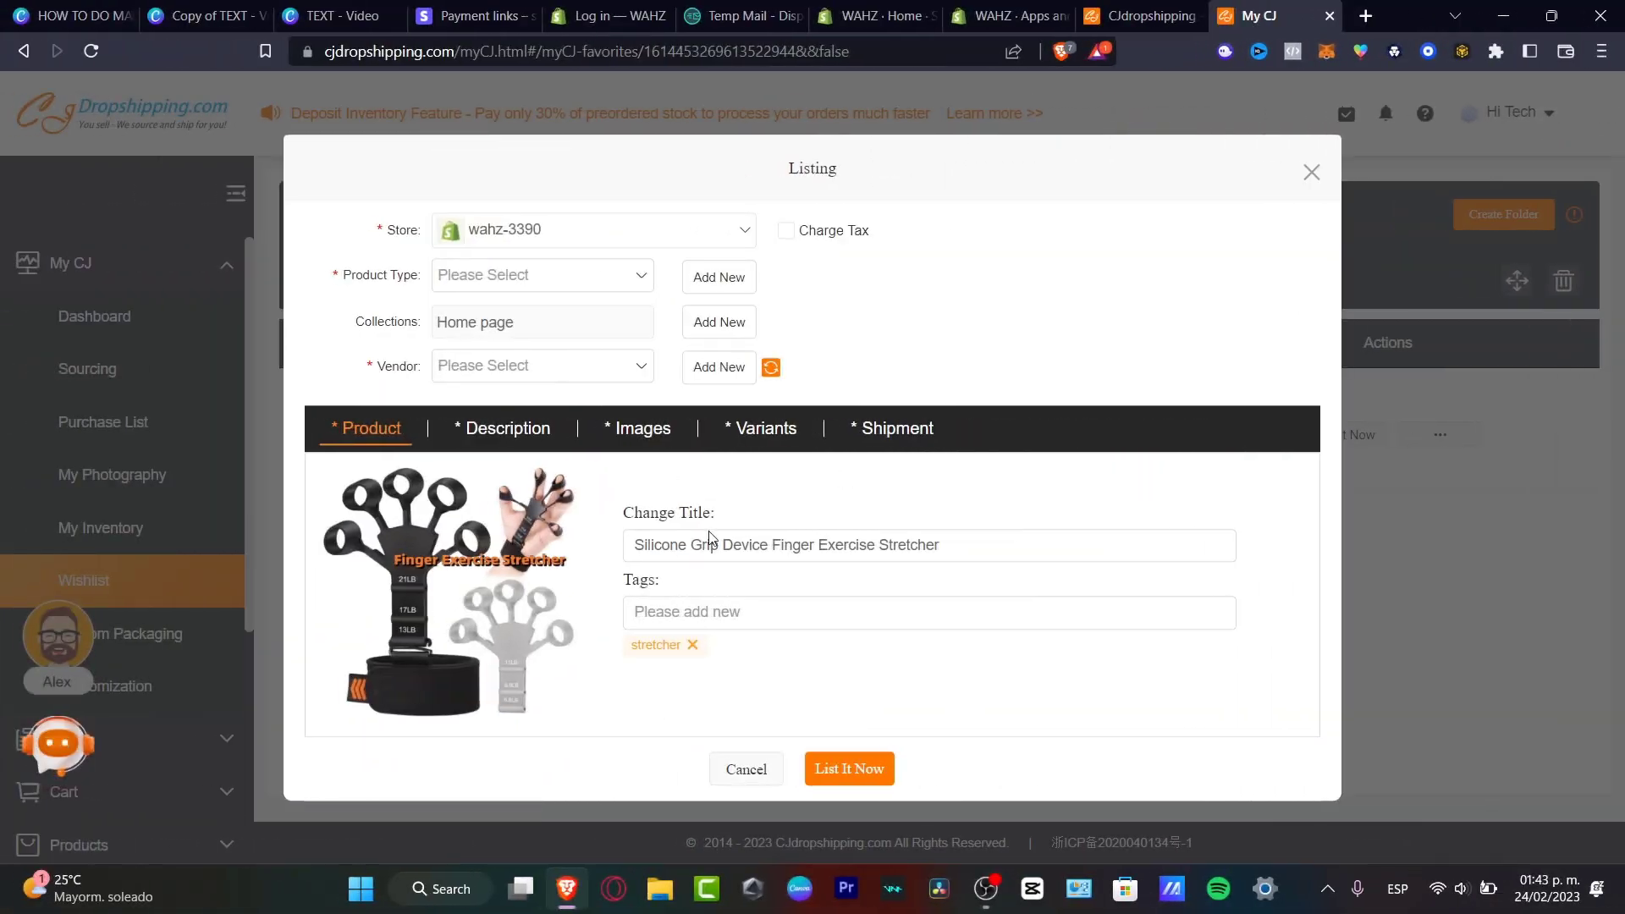
pyautogui.click(509, 441)
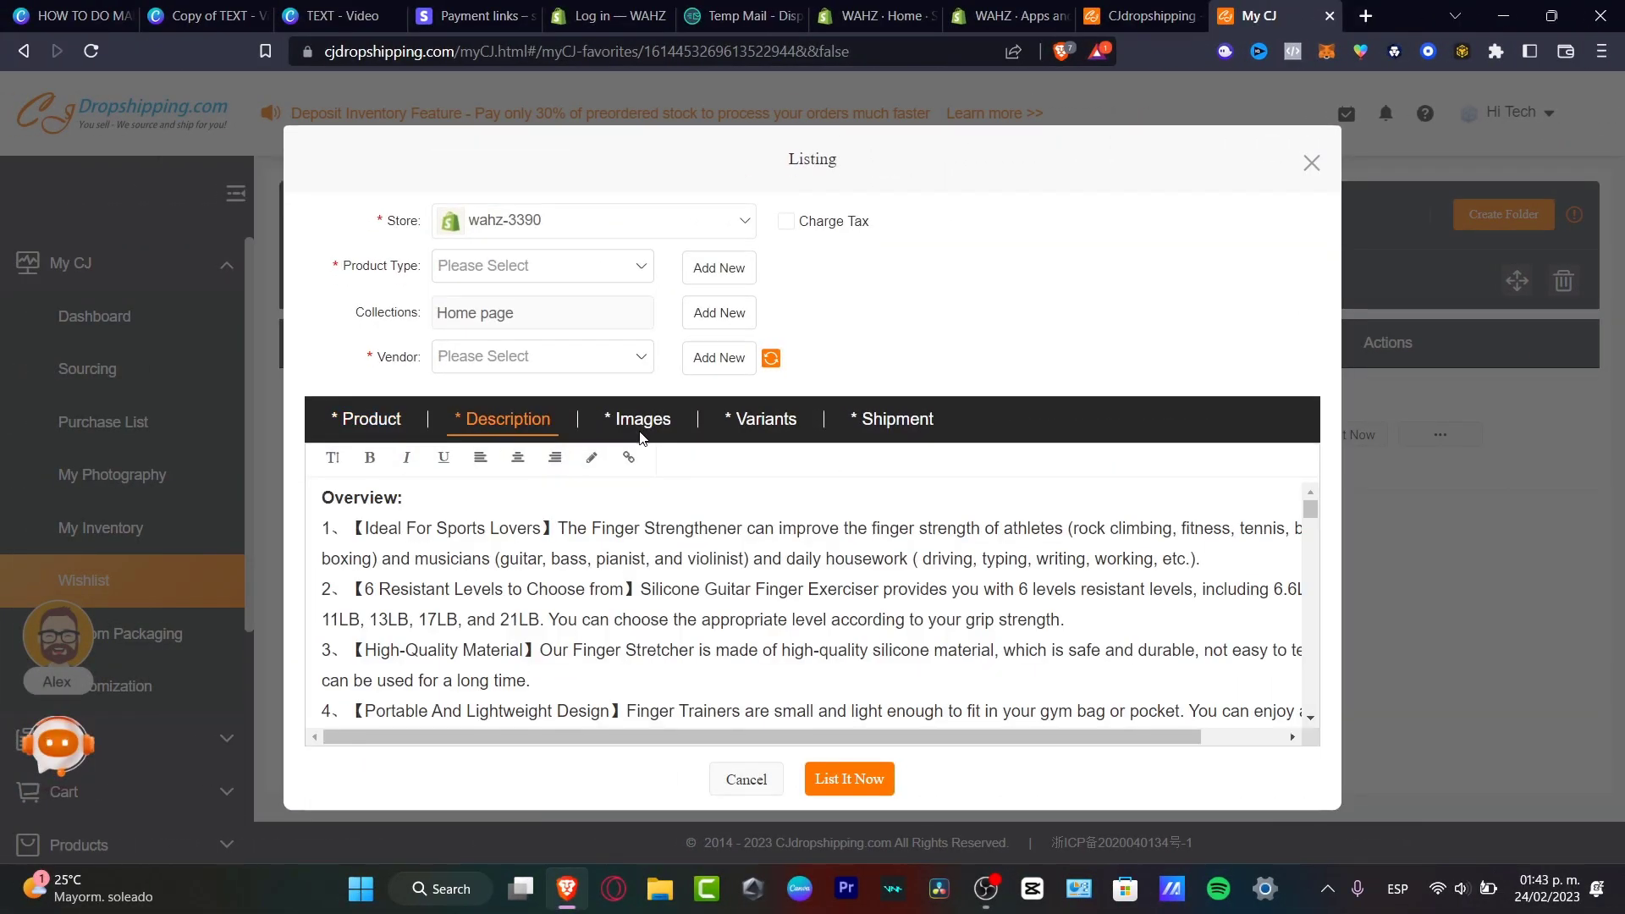
pyautogui.click(722, 419)
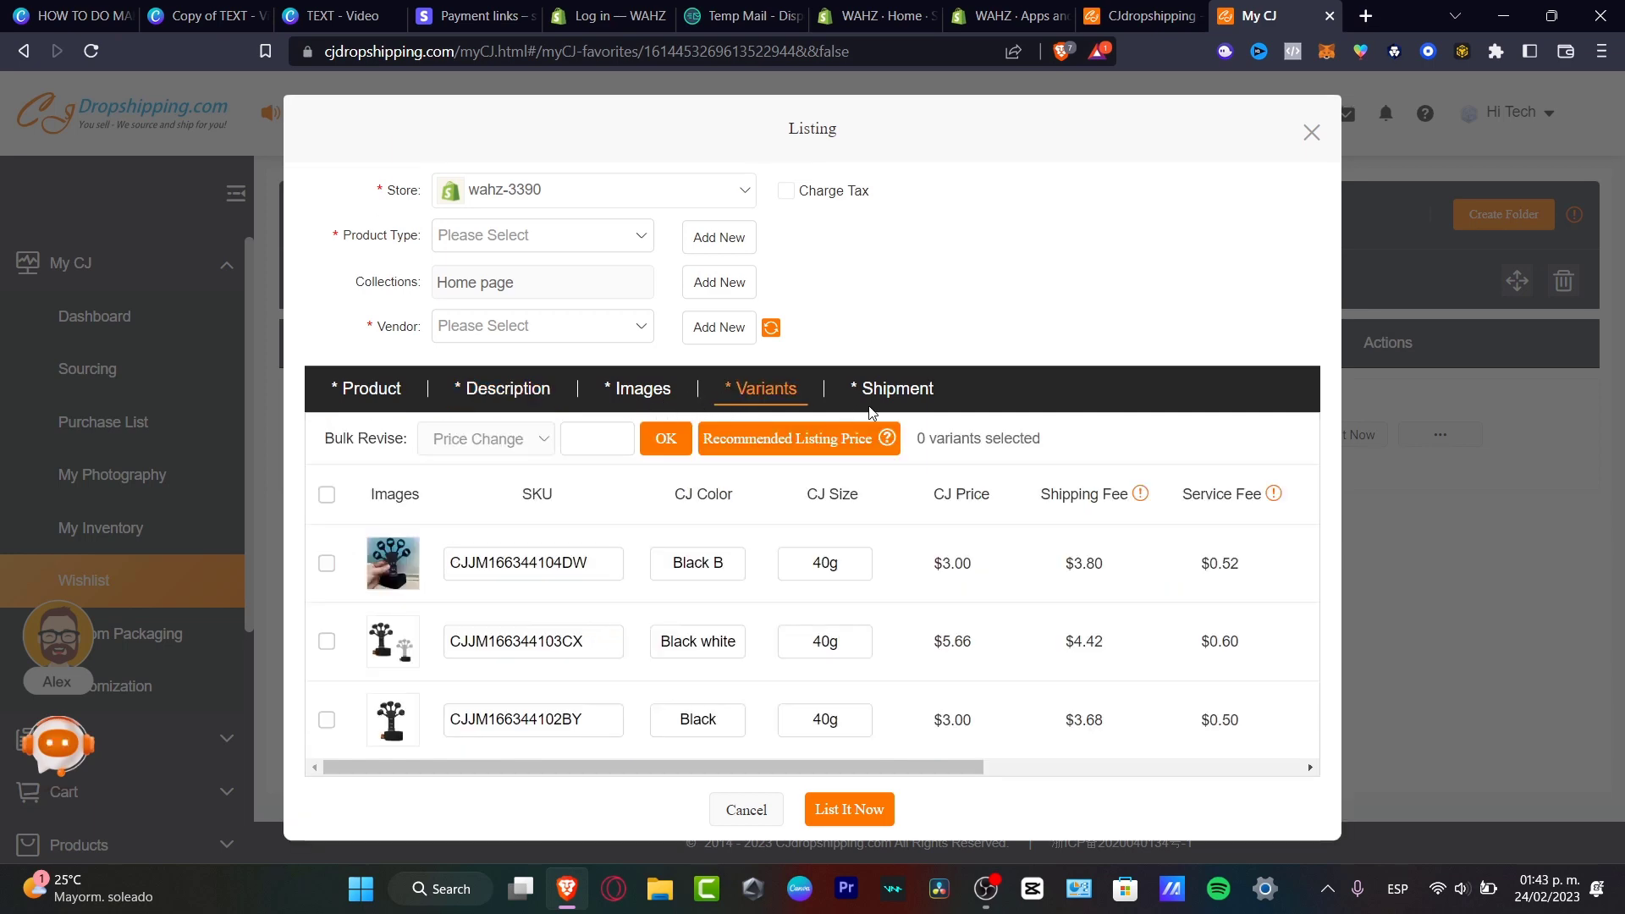
pyautogui.click(905, 398)
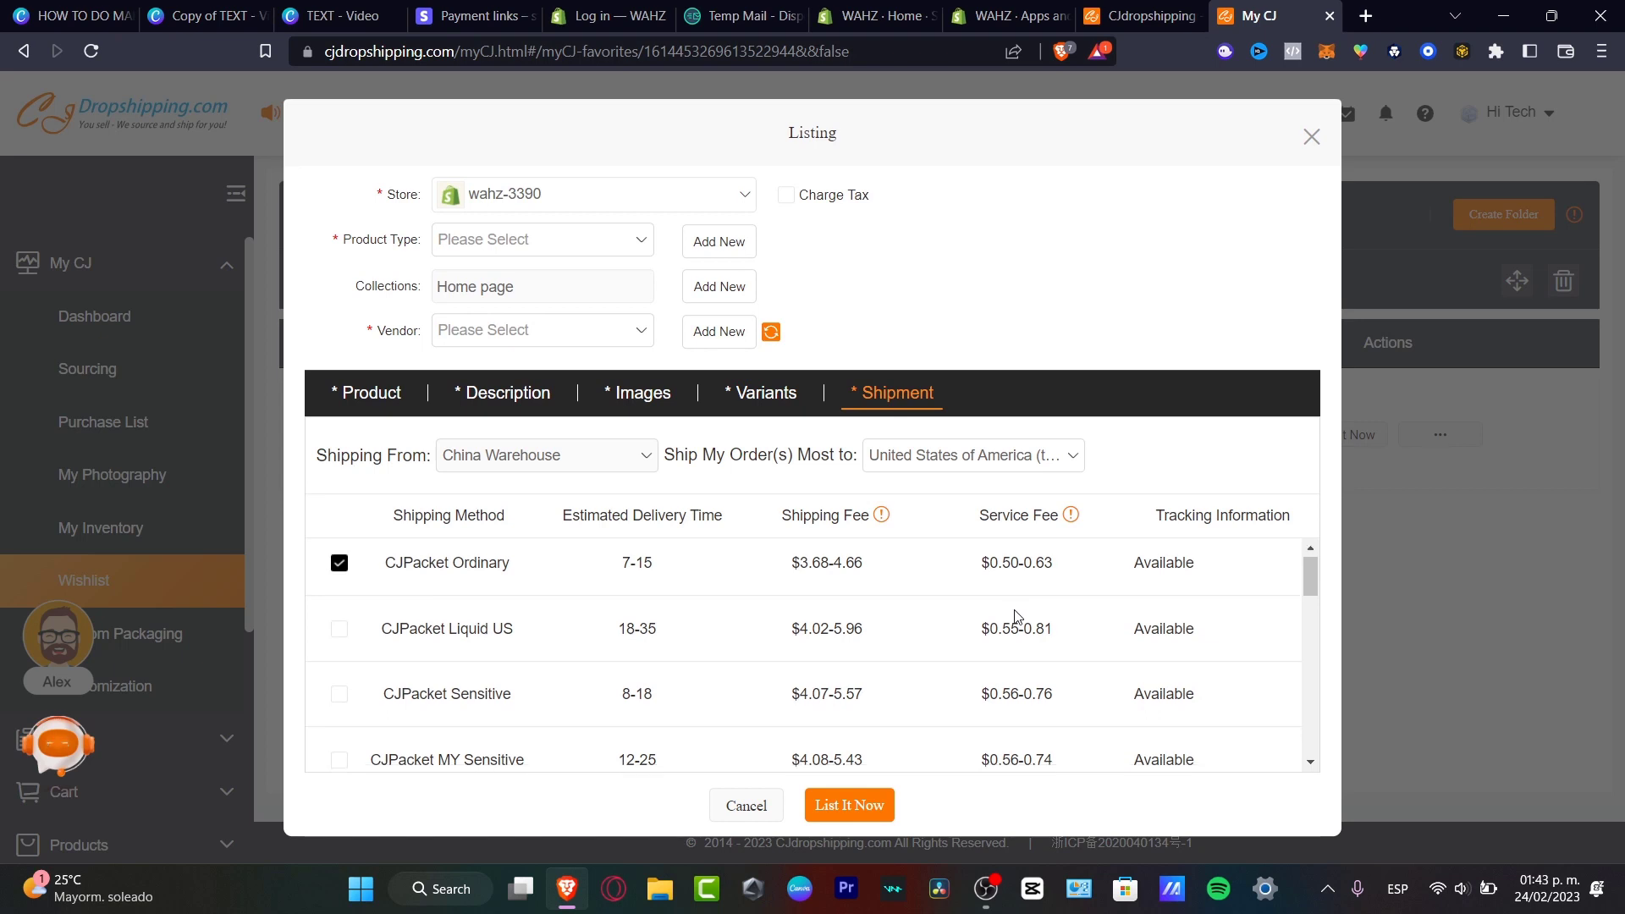
pyautogui.scroll(-5, 1020, 618)
pyautogui.scroll(5, 1017, 618)
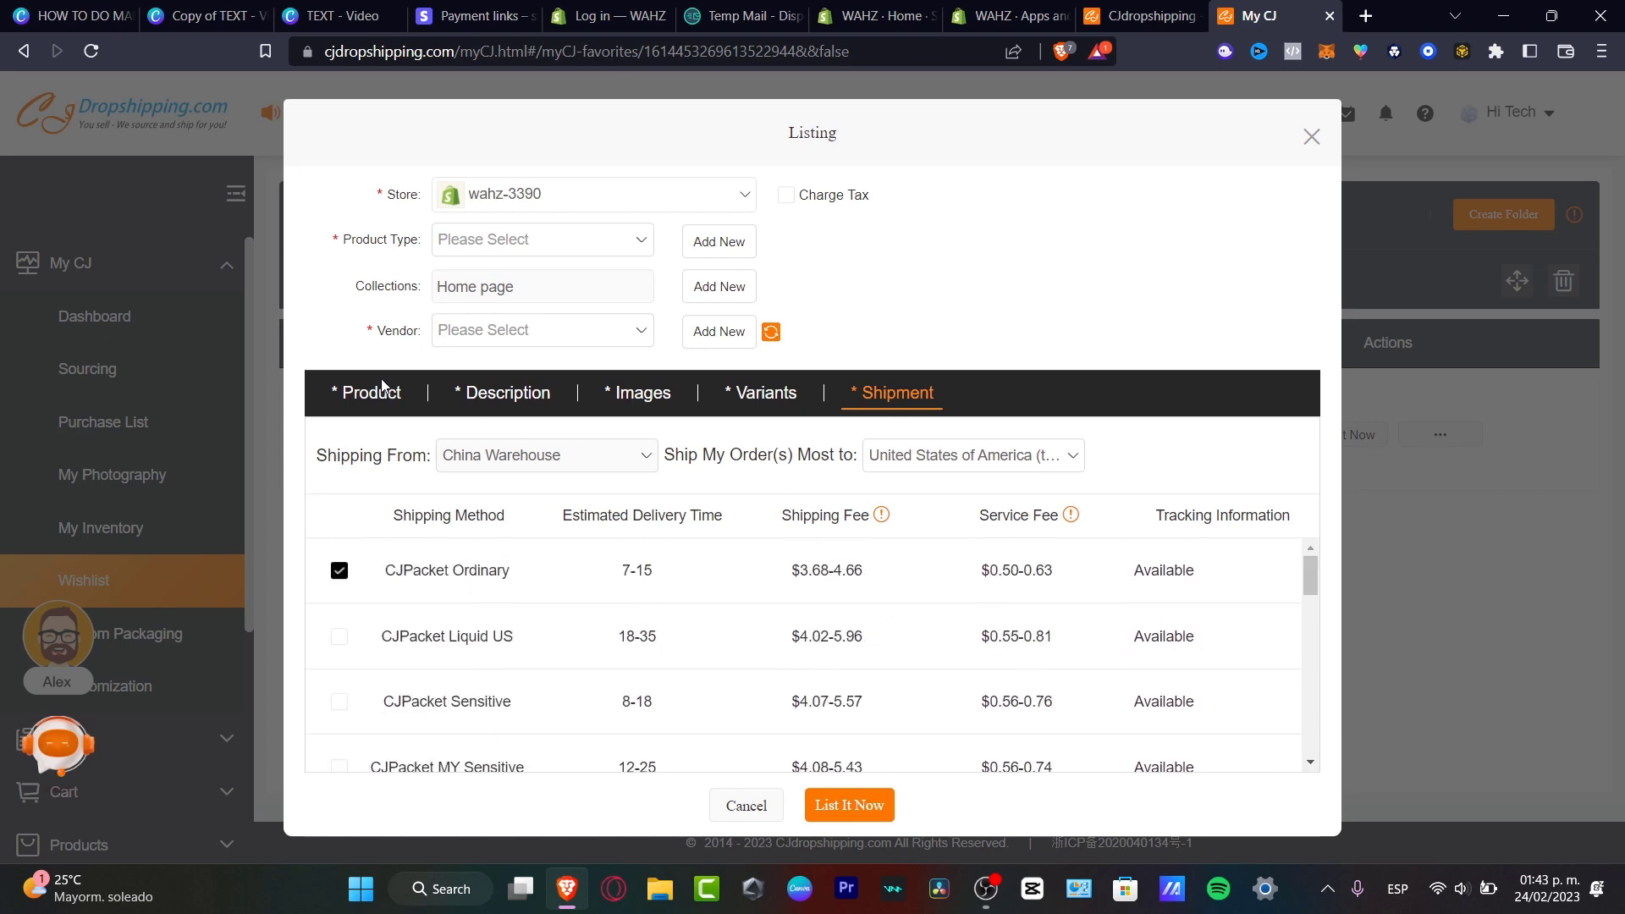
# Attempt to publish, then add a new product type 'acceso'.
pyautogui.click(610, 239)
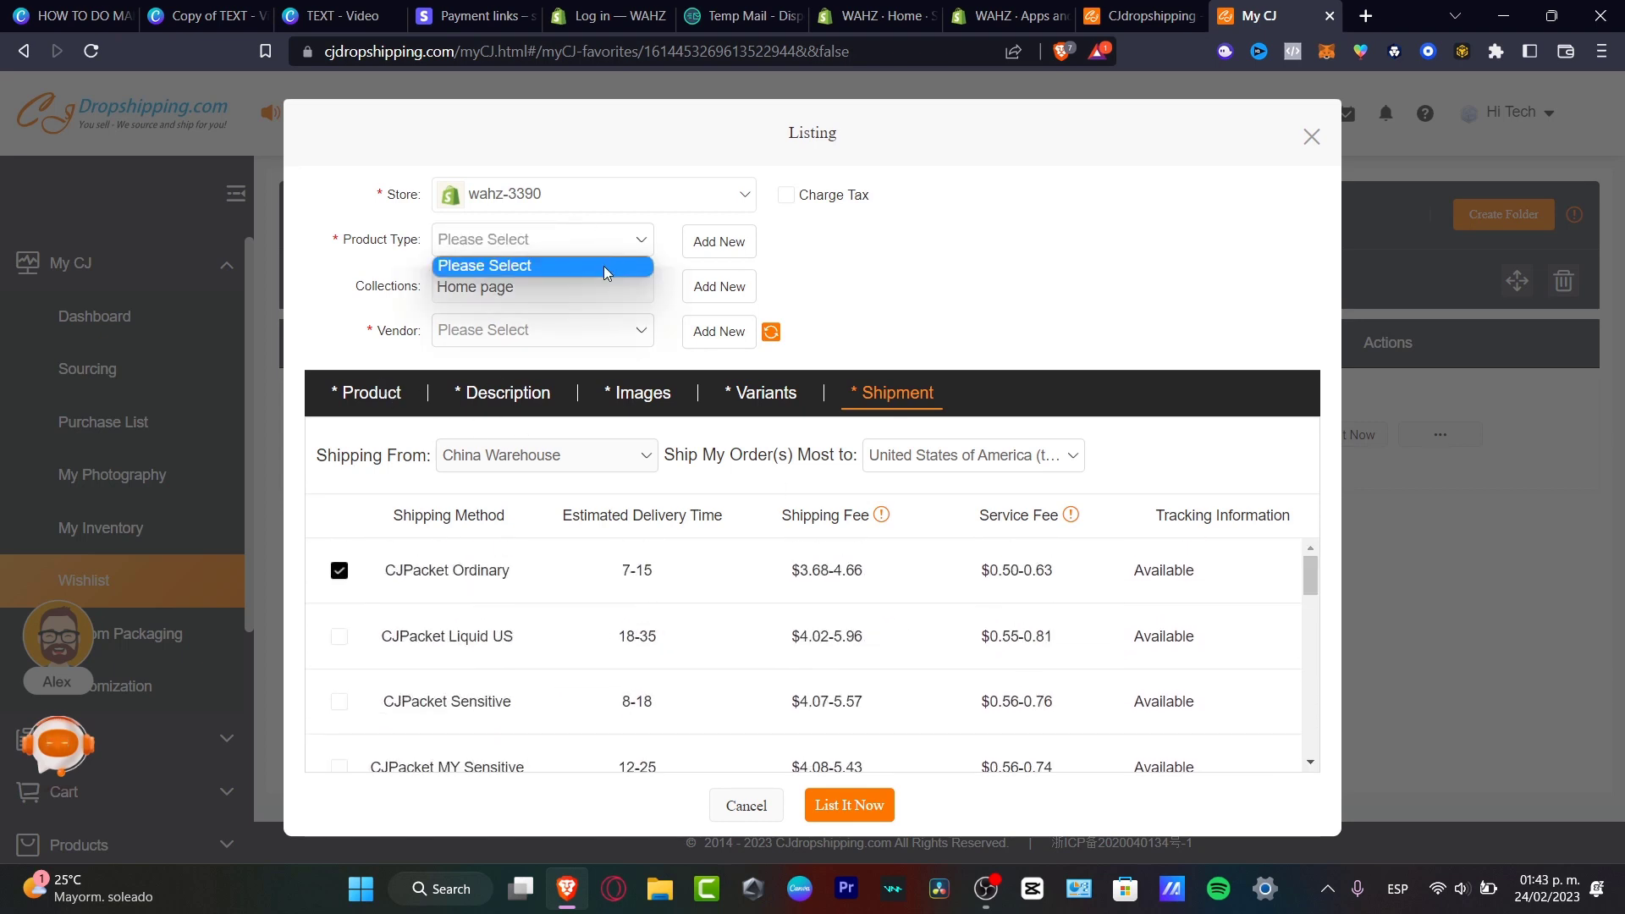
pyautogui.click(782, 264)
pyautogui.click(565, 331)
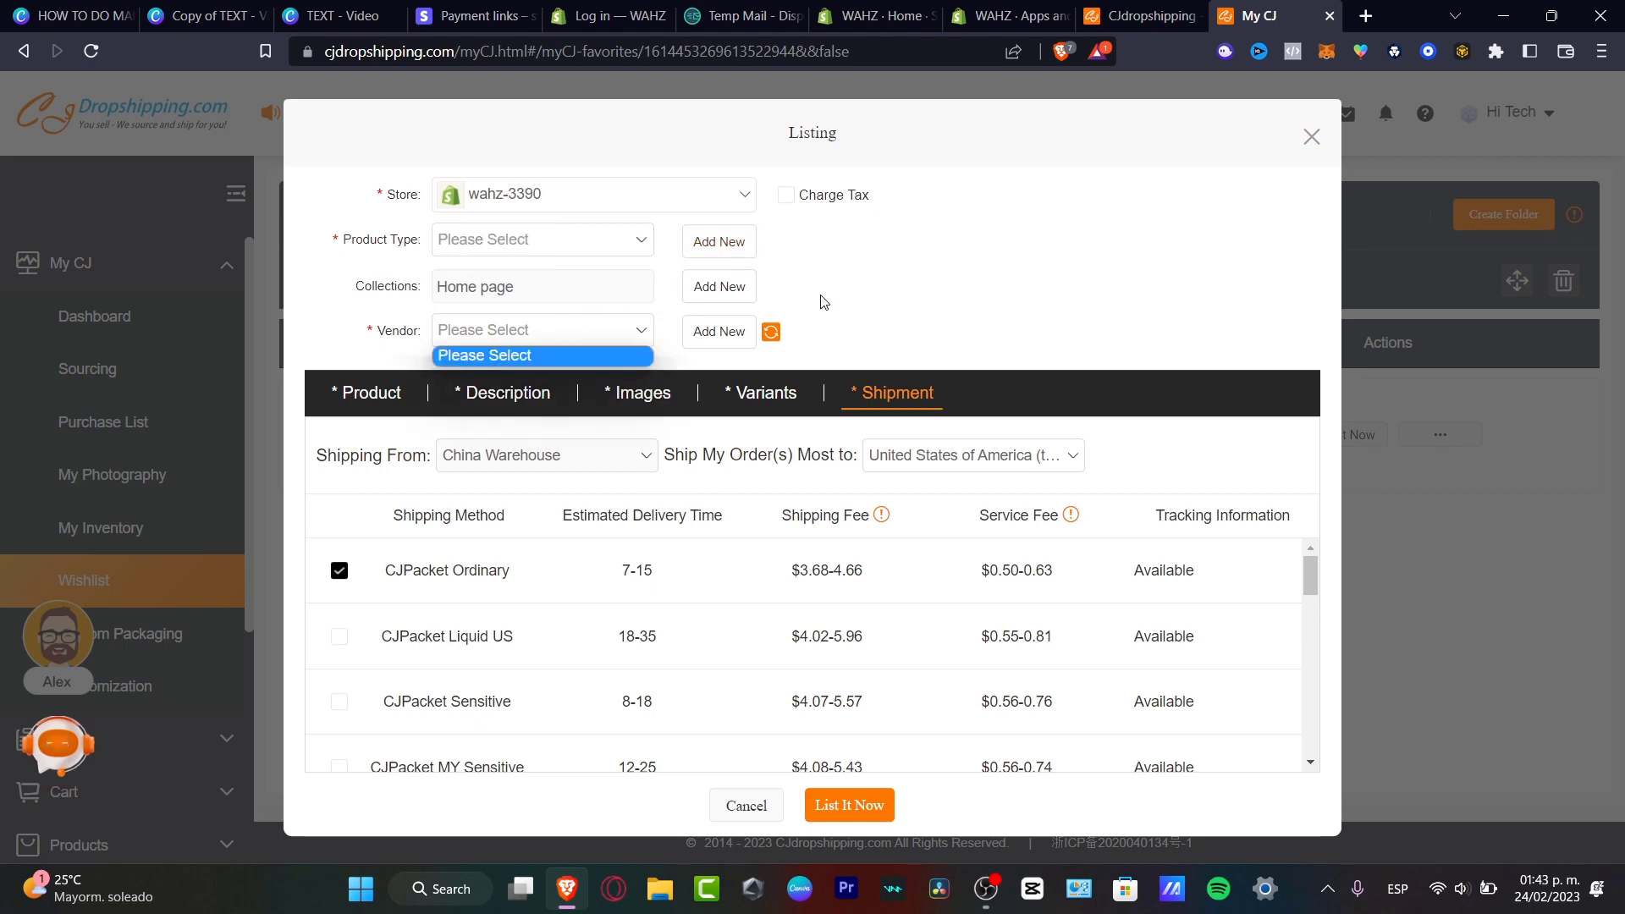
pyautogui.click(824, 302)
pyautogui.click(857, 811)
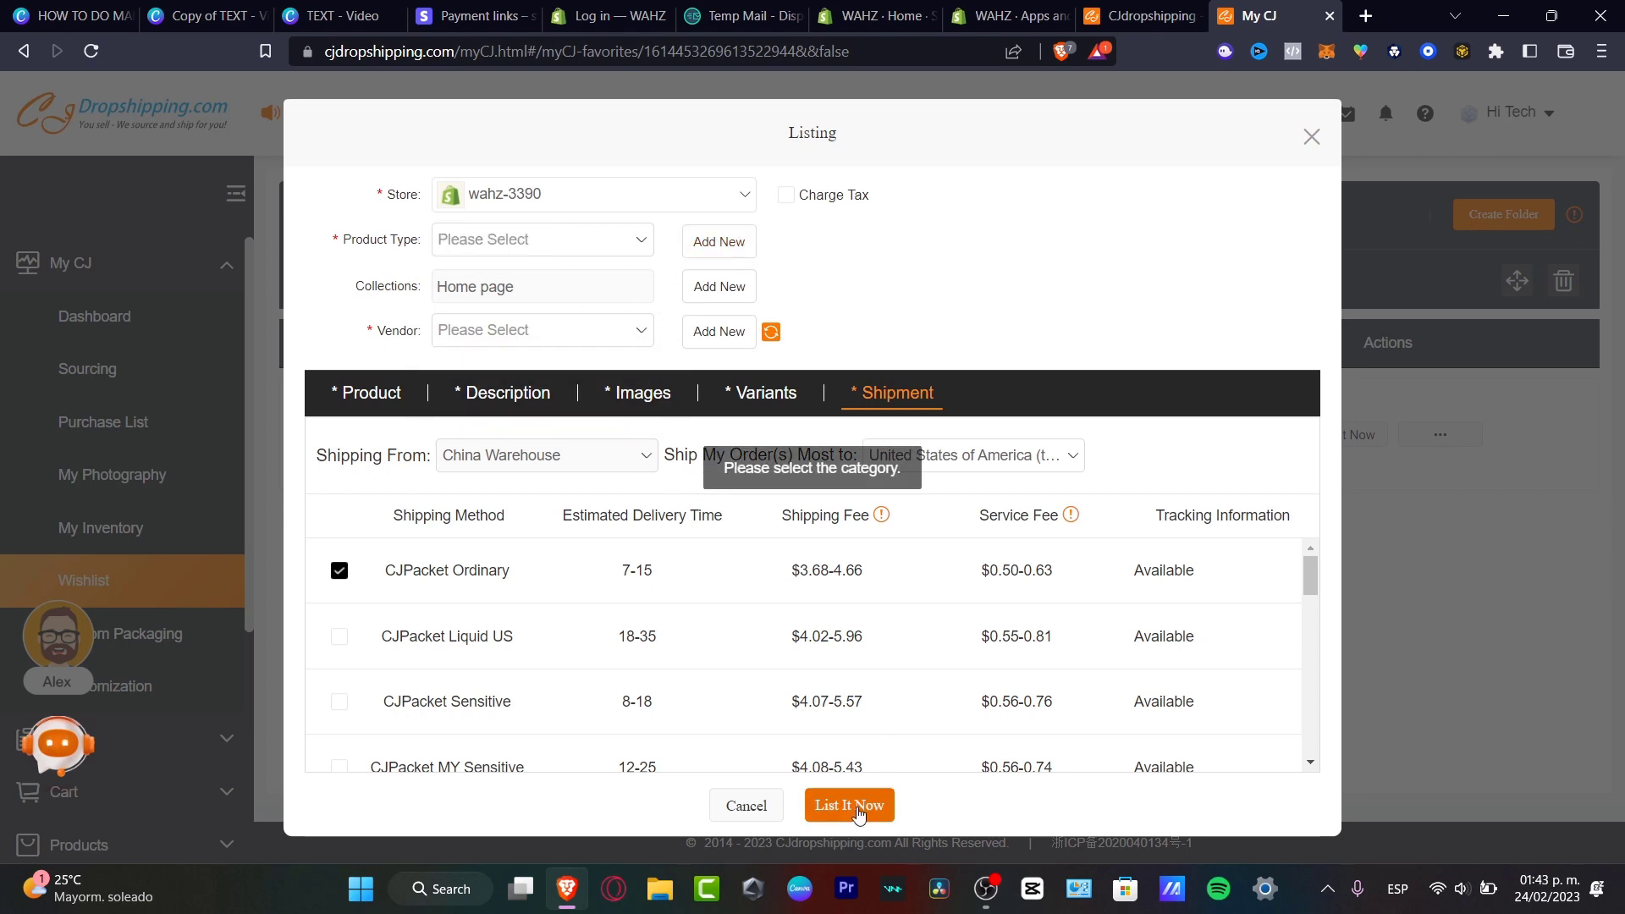
pyautogui.click(558, 236)
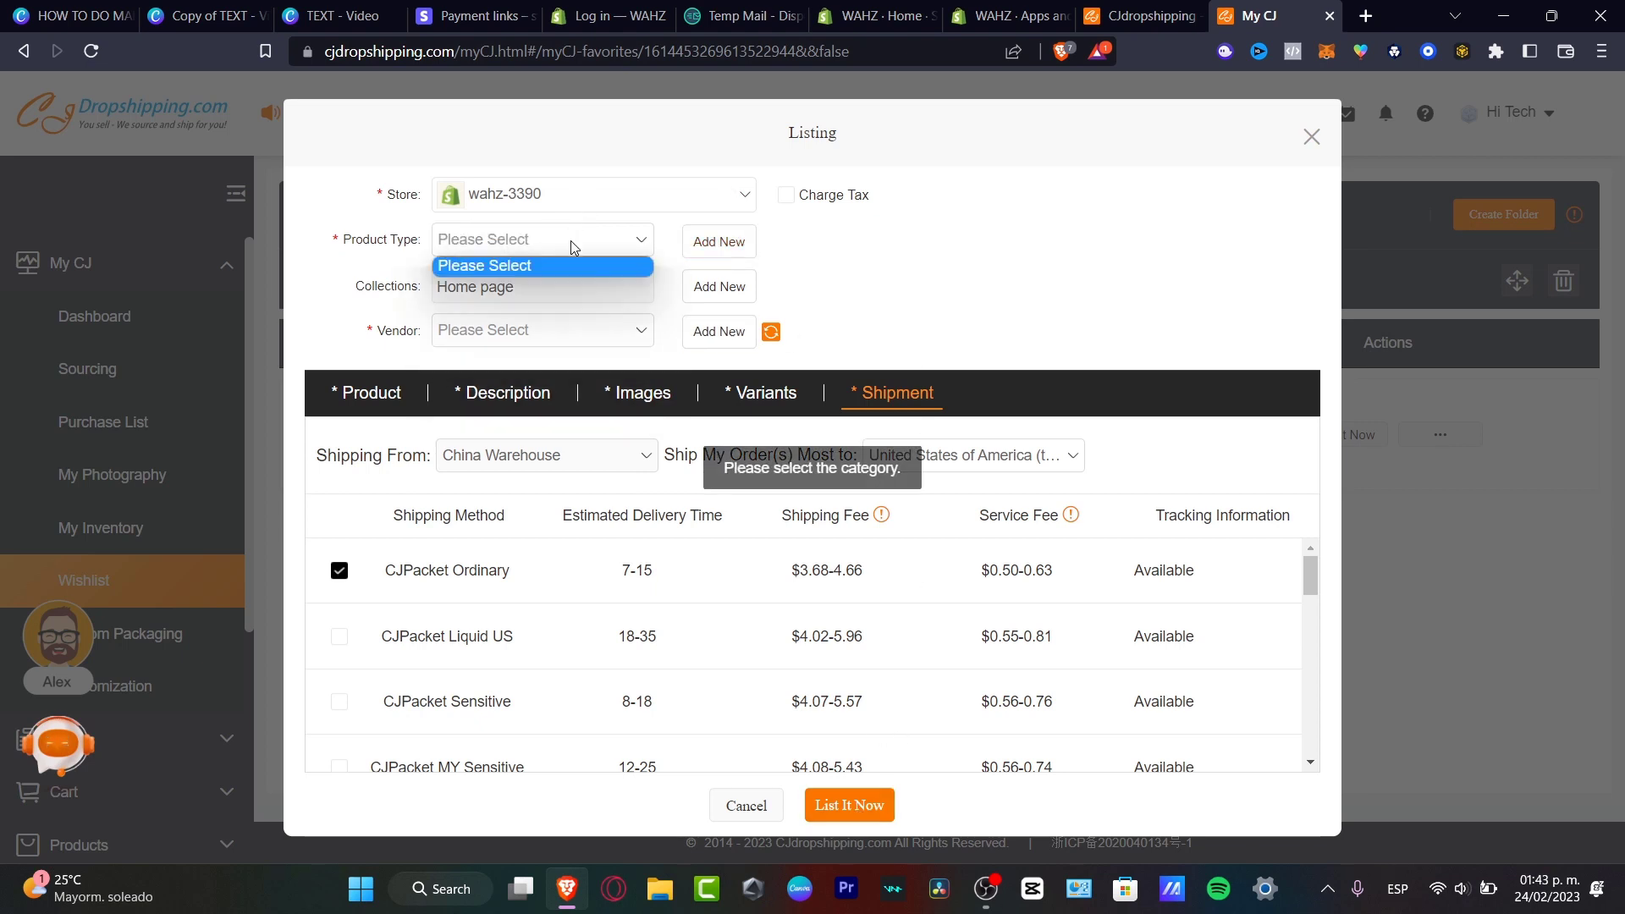
pyautogui.click(715, 243)
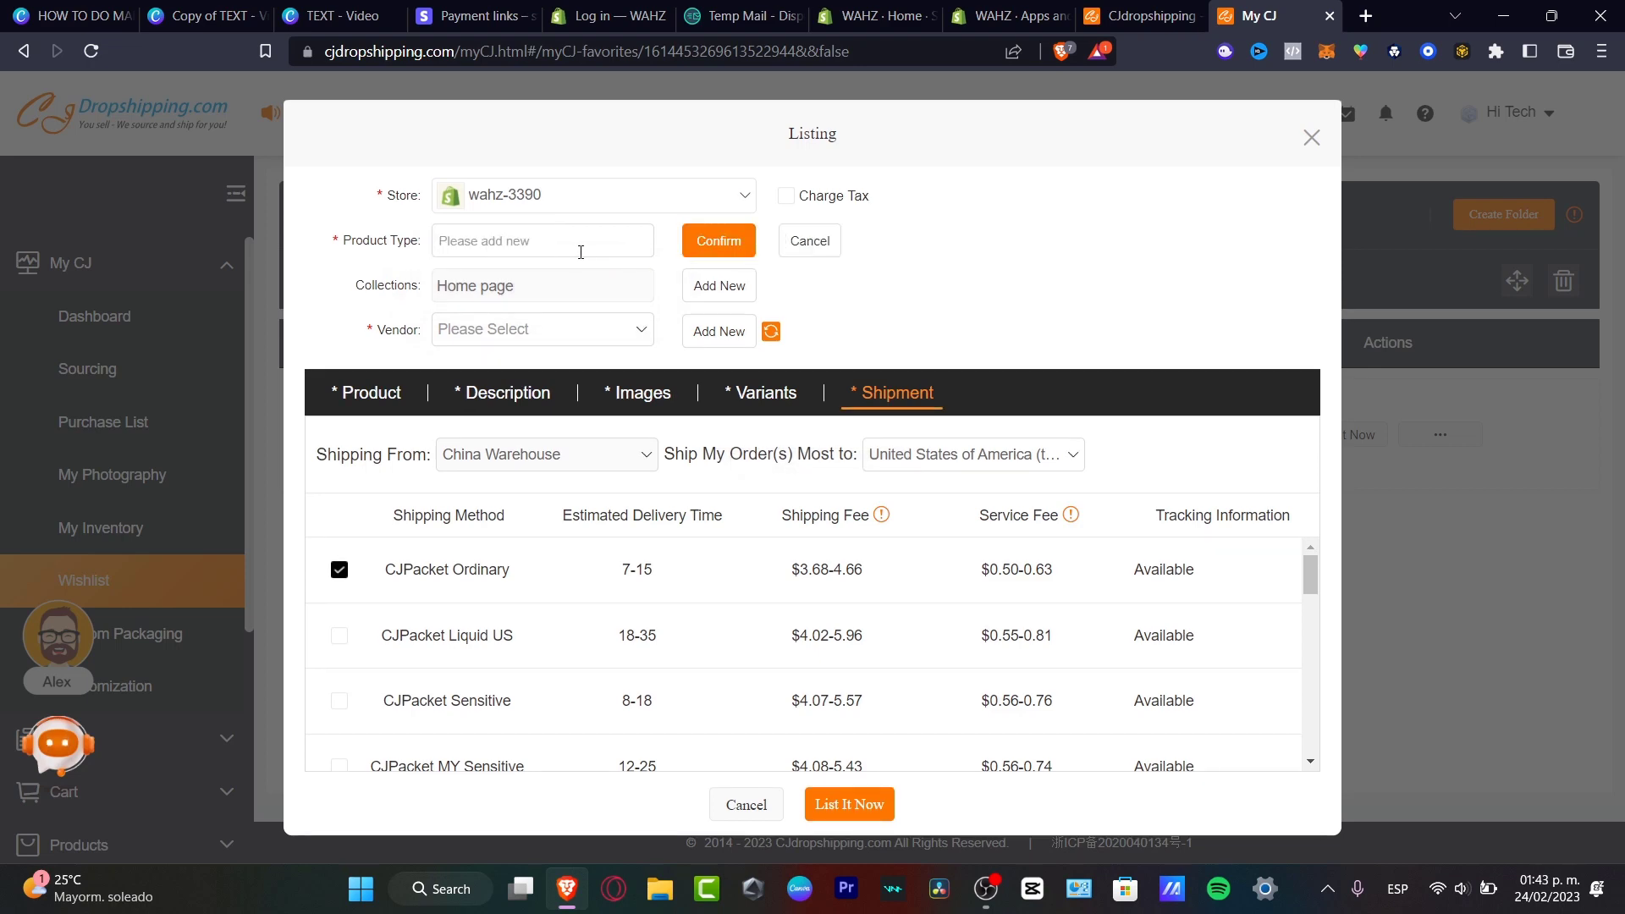
pyautogui.write('acceso')
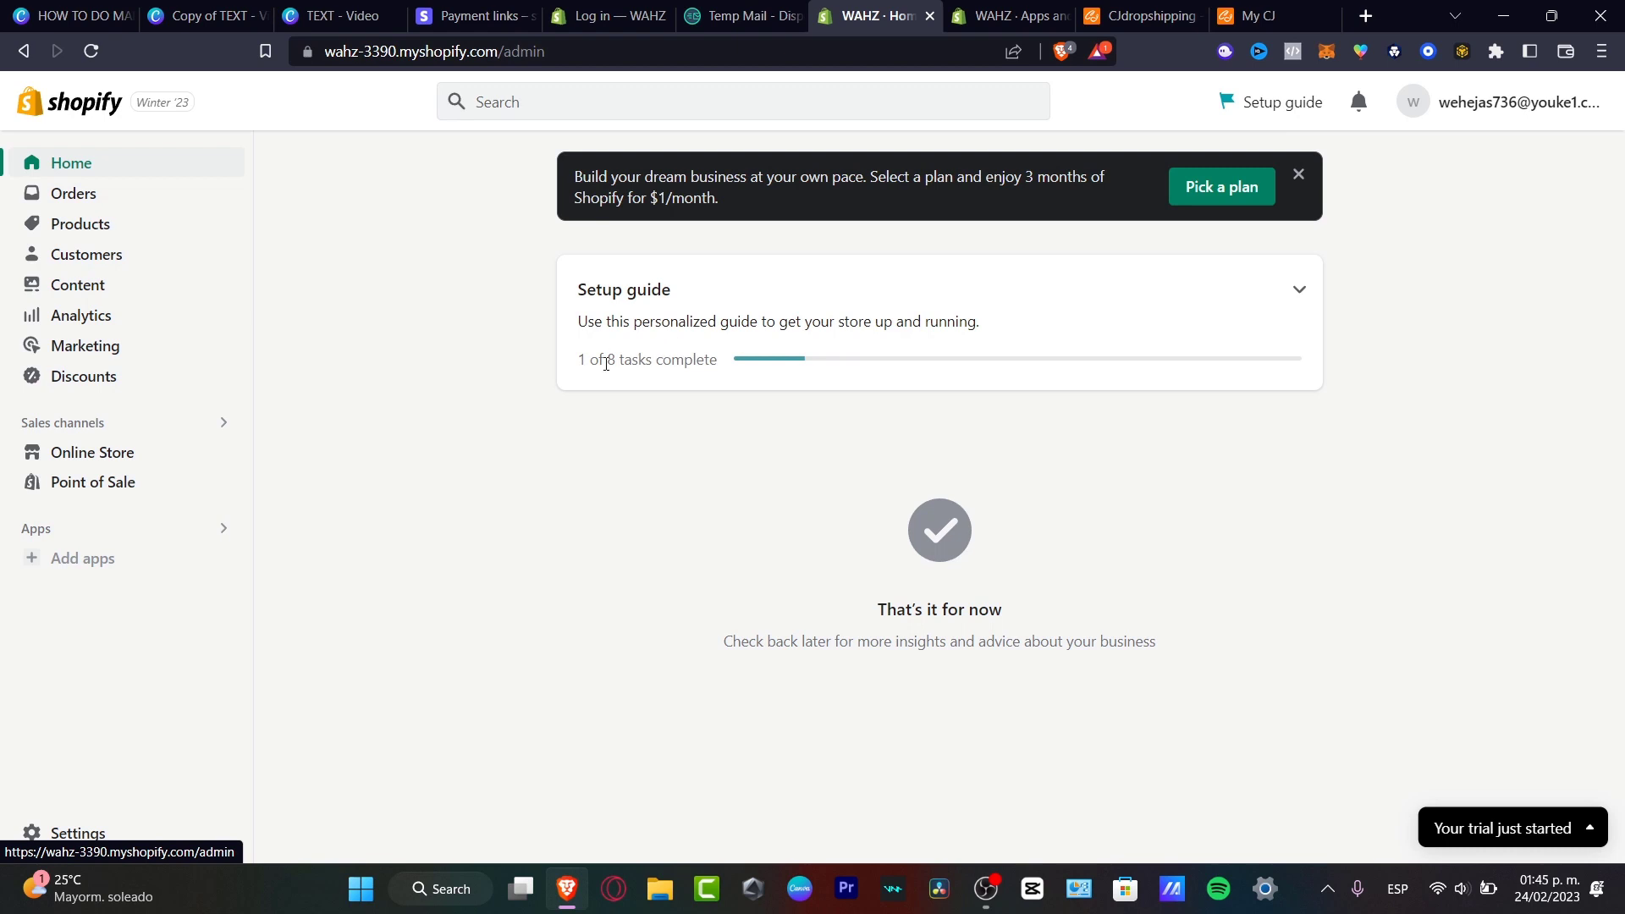
# Expand the setup guide's Set up your store tasks and choose Add brand assets.
pyautogui.click(1304, 295)
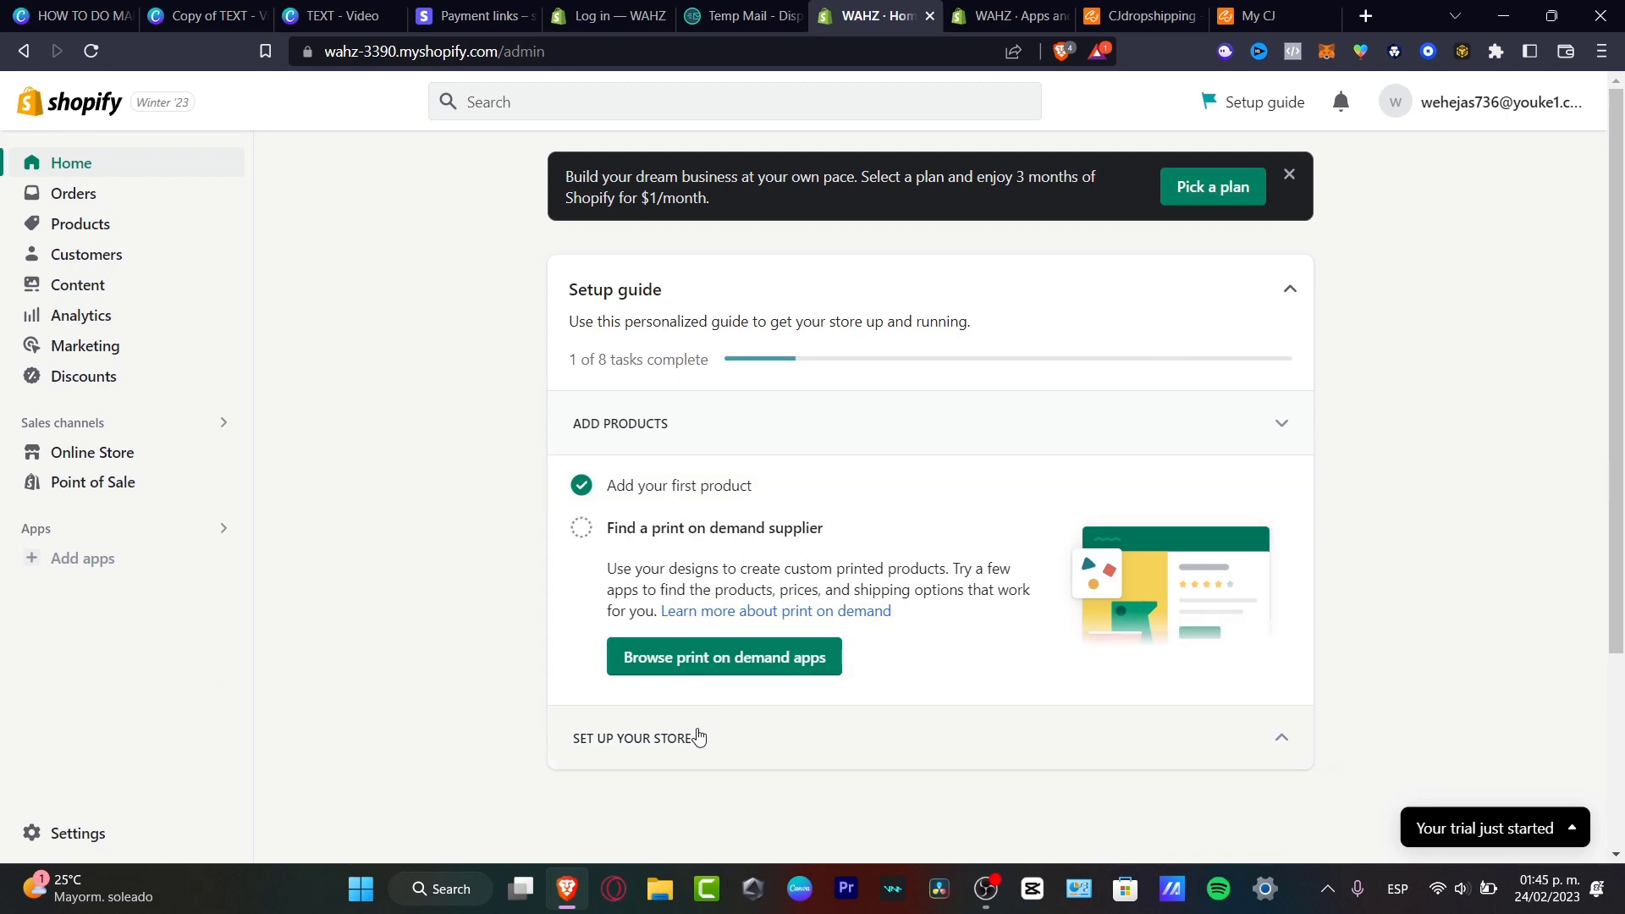
pyautogui.click(674, 745)
pyautogui.scroll(-4, 933, 627)
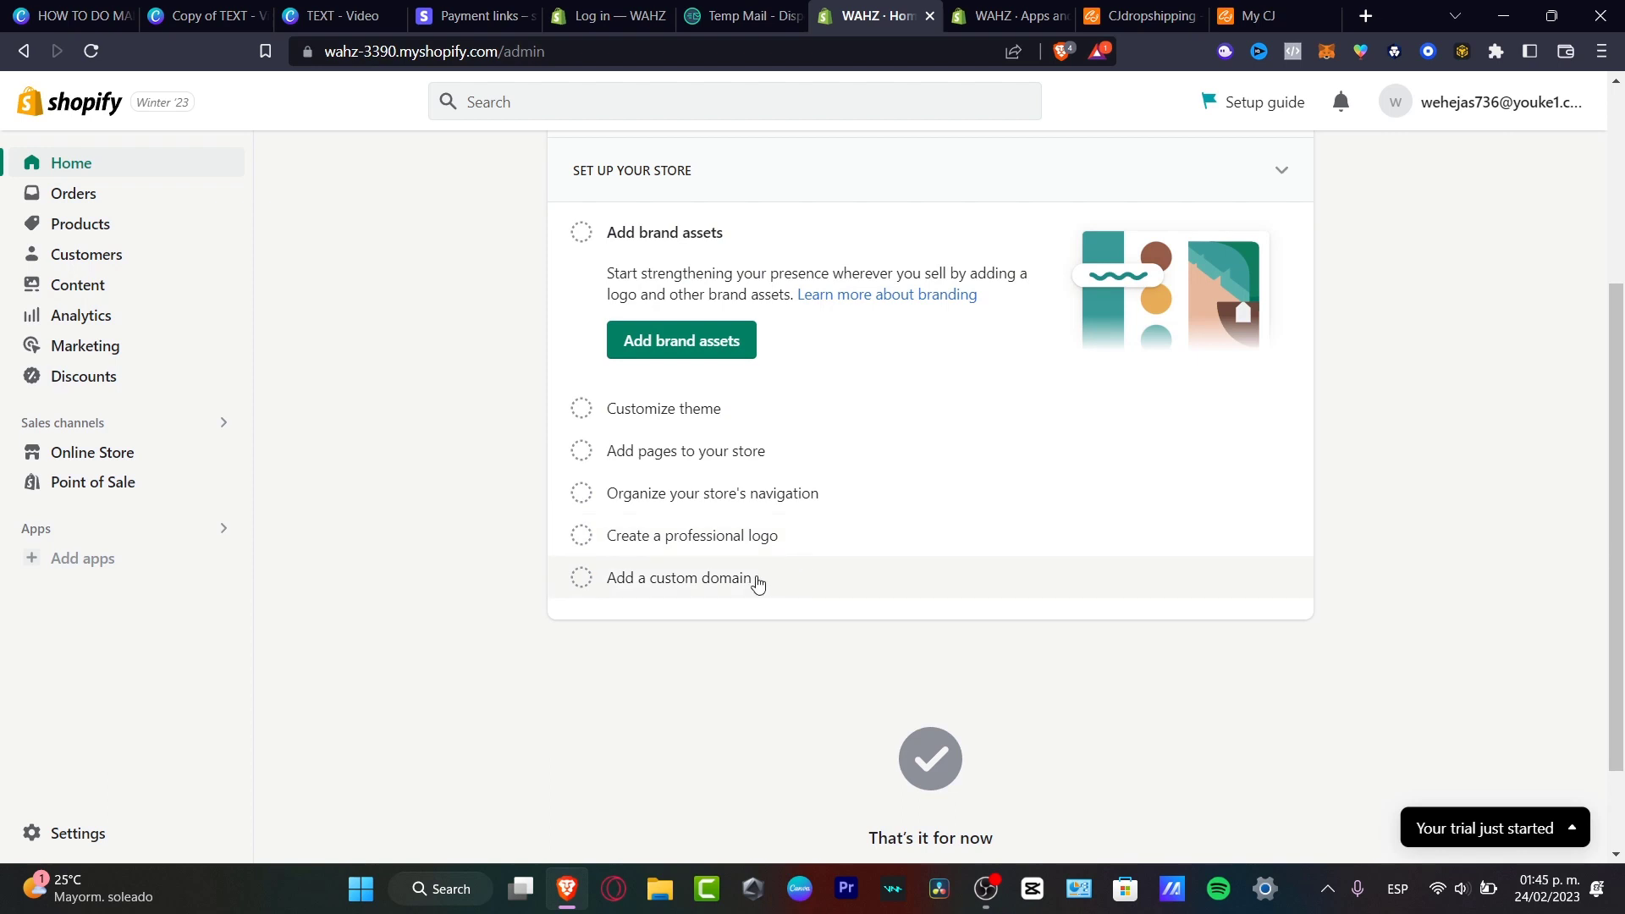
pyautogui.click(721, 339)
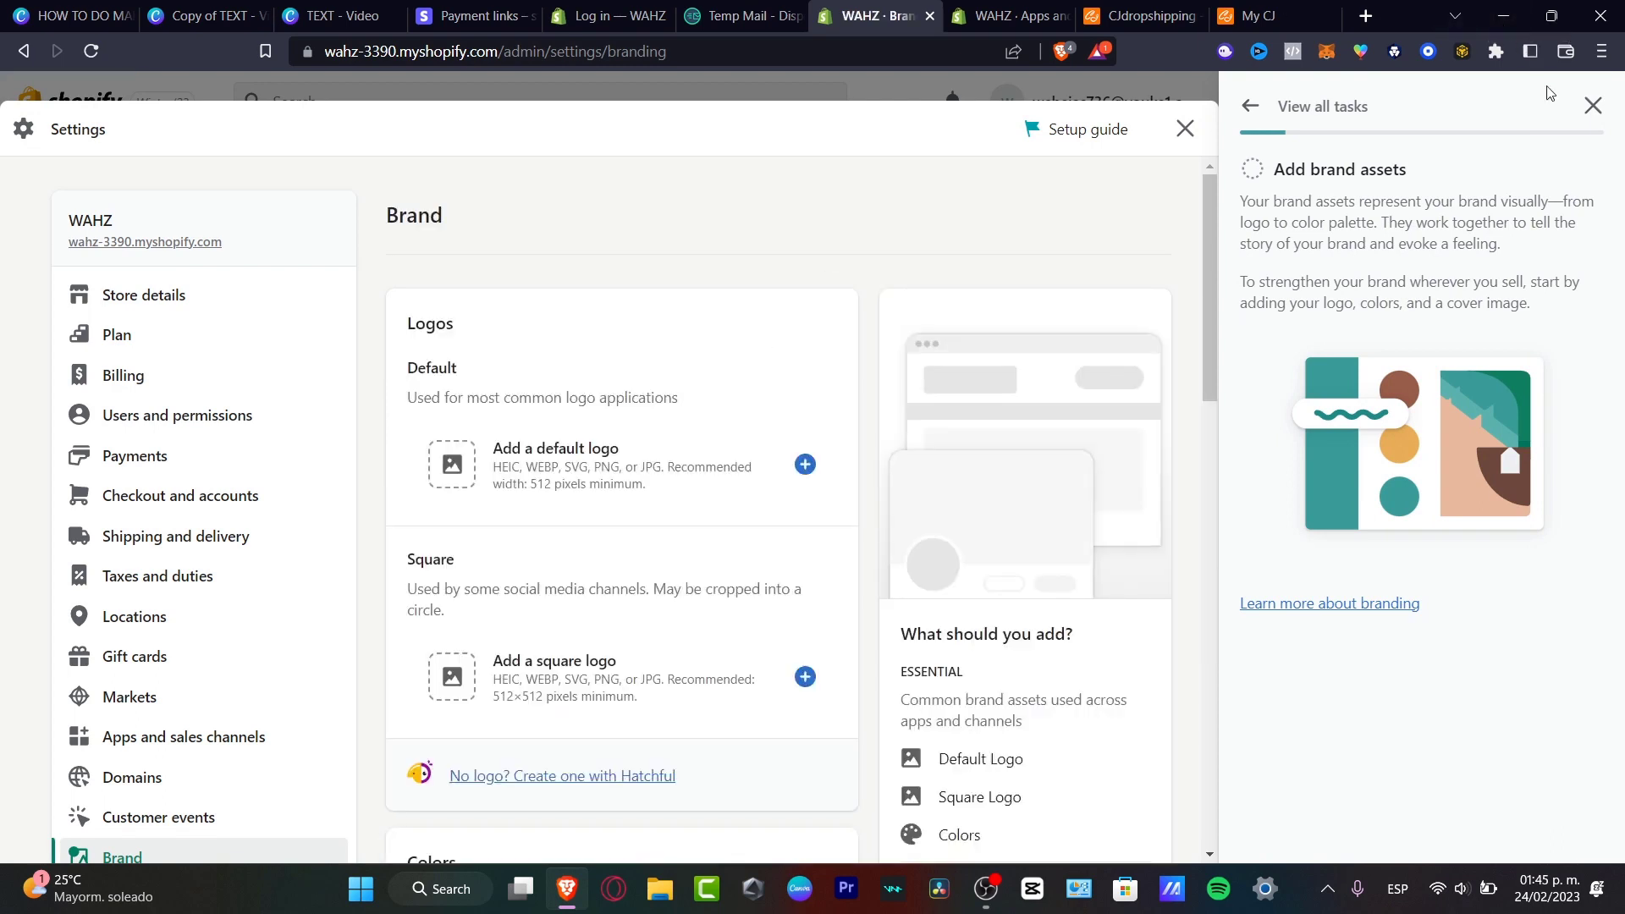
# Close the brand assets task panel and scroll through the Brand settings page.
pyautogui.click(1594, 108)
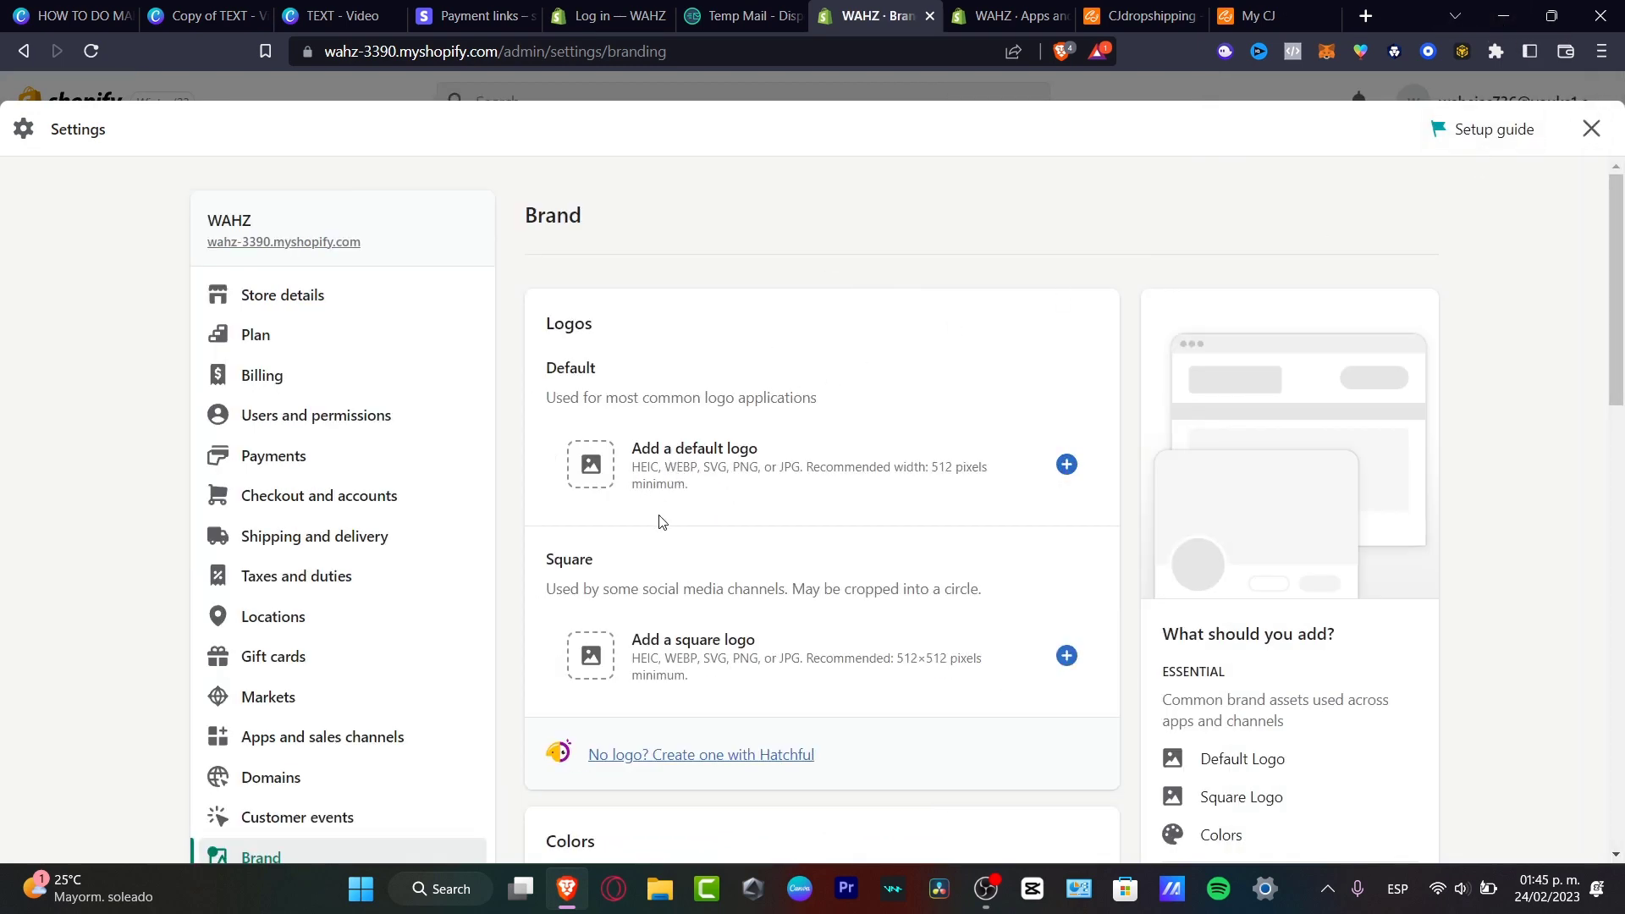
pyautogui.scroll(-3, 667, 518)
pyautogui.scroll(-3, 745, 575)
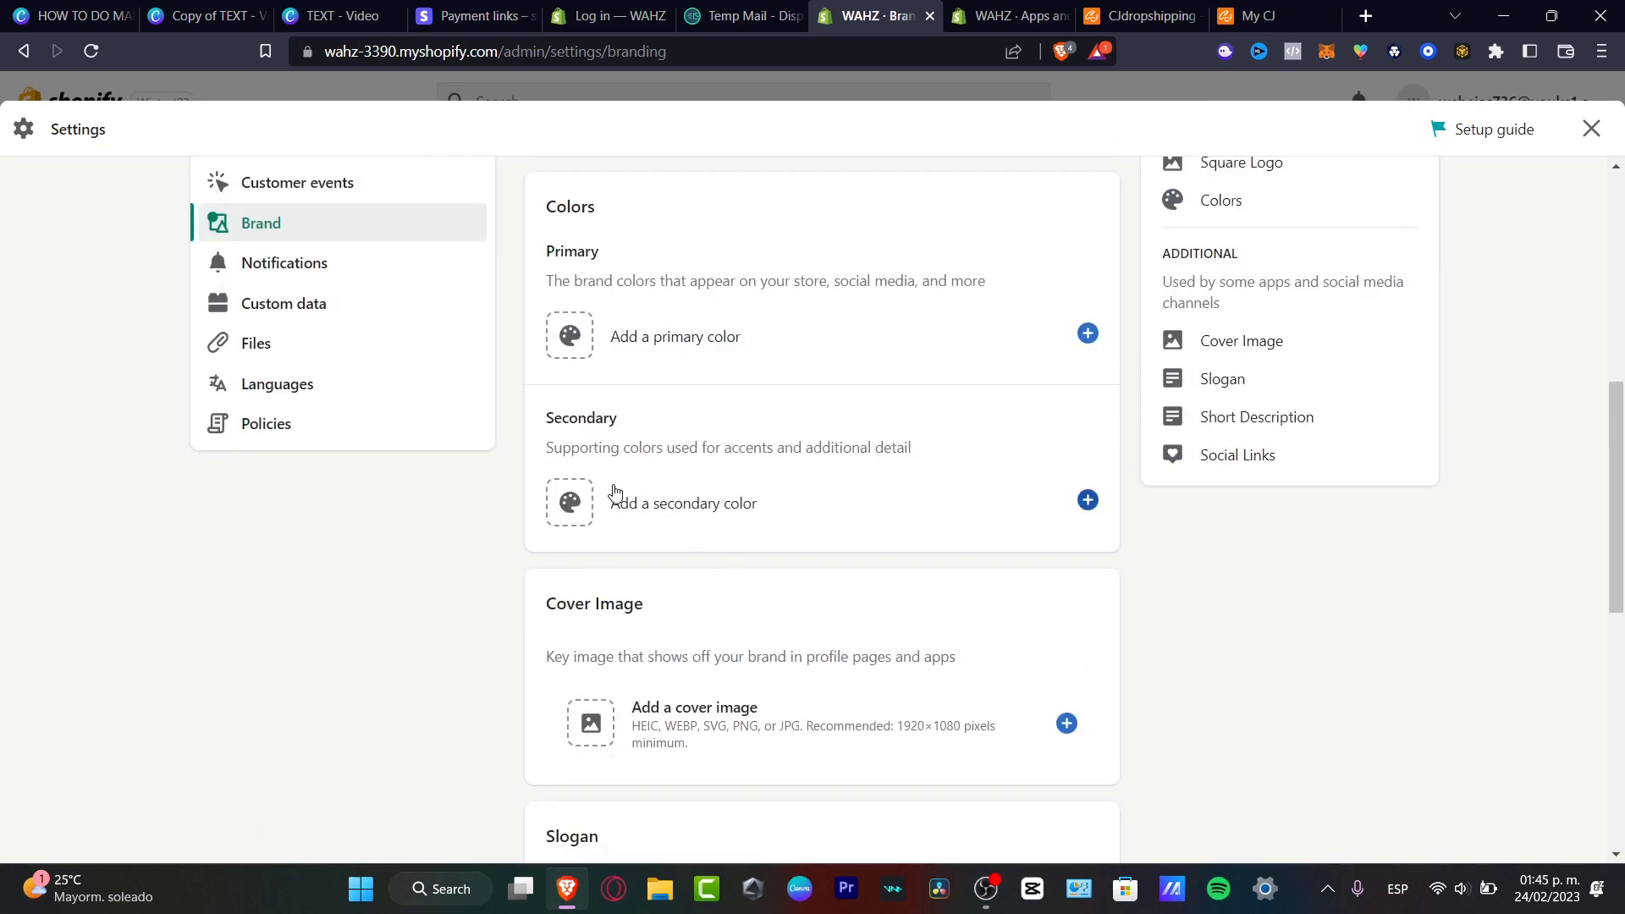
pyautogui.scroll(-6, 734, 709)
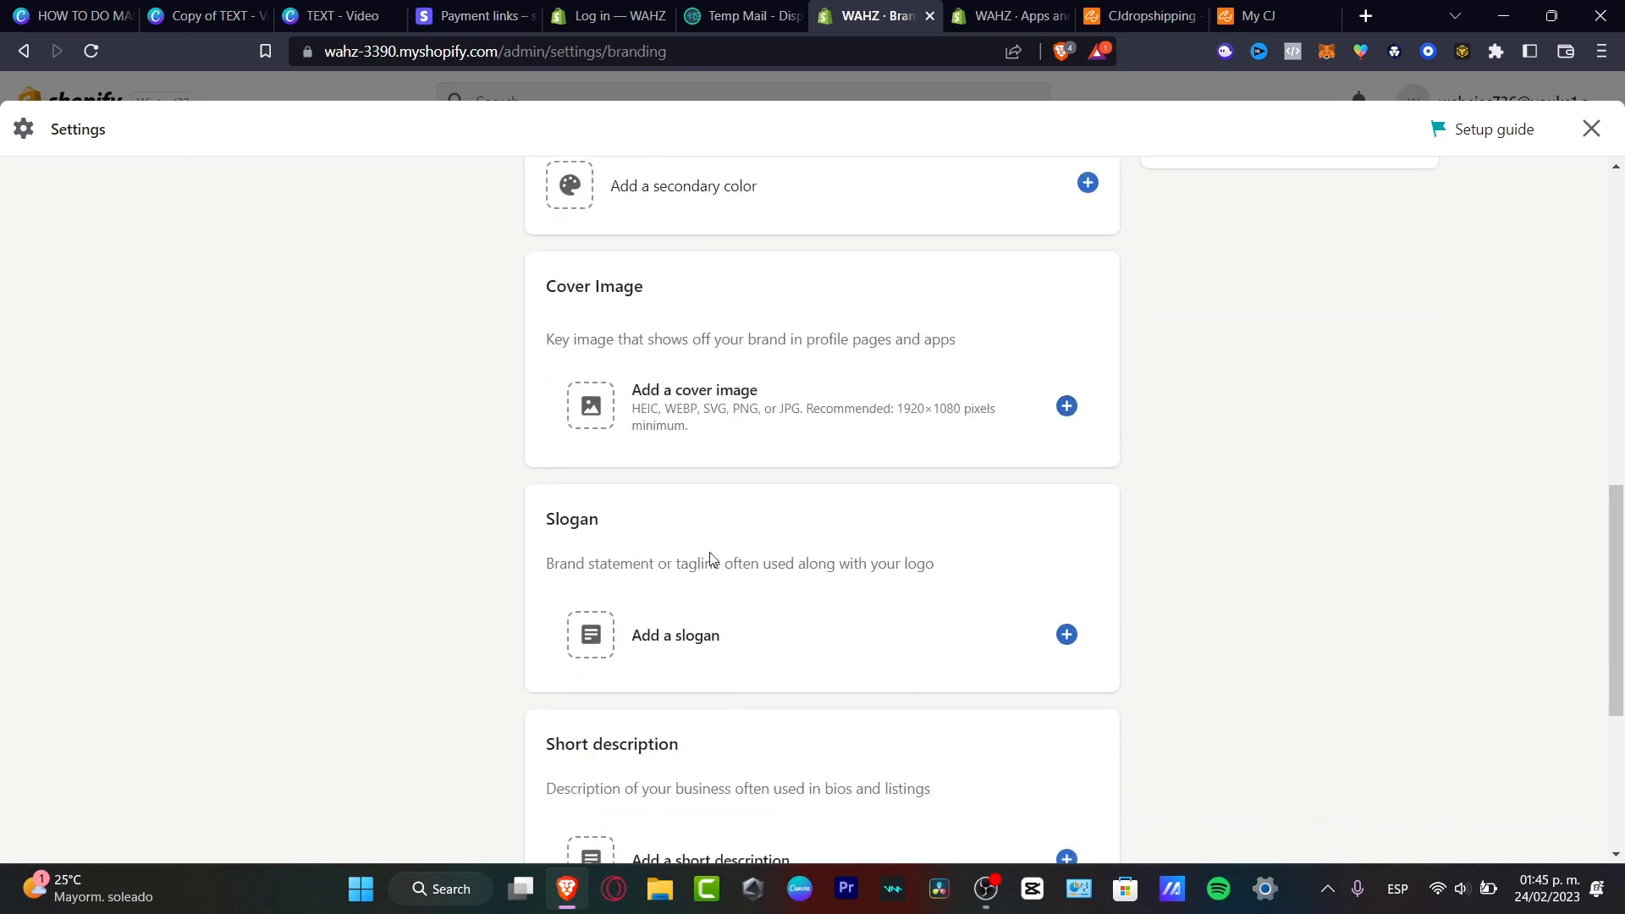
pyautogui.scroll(12, 808, 573)
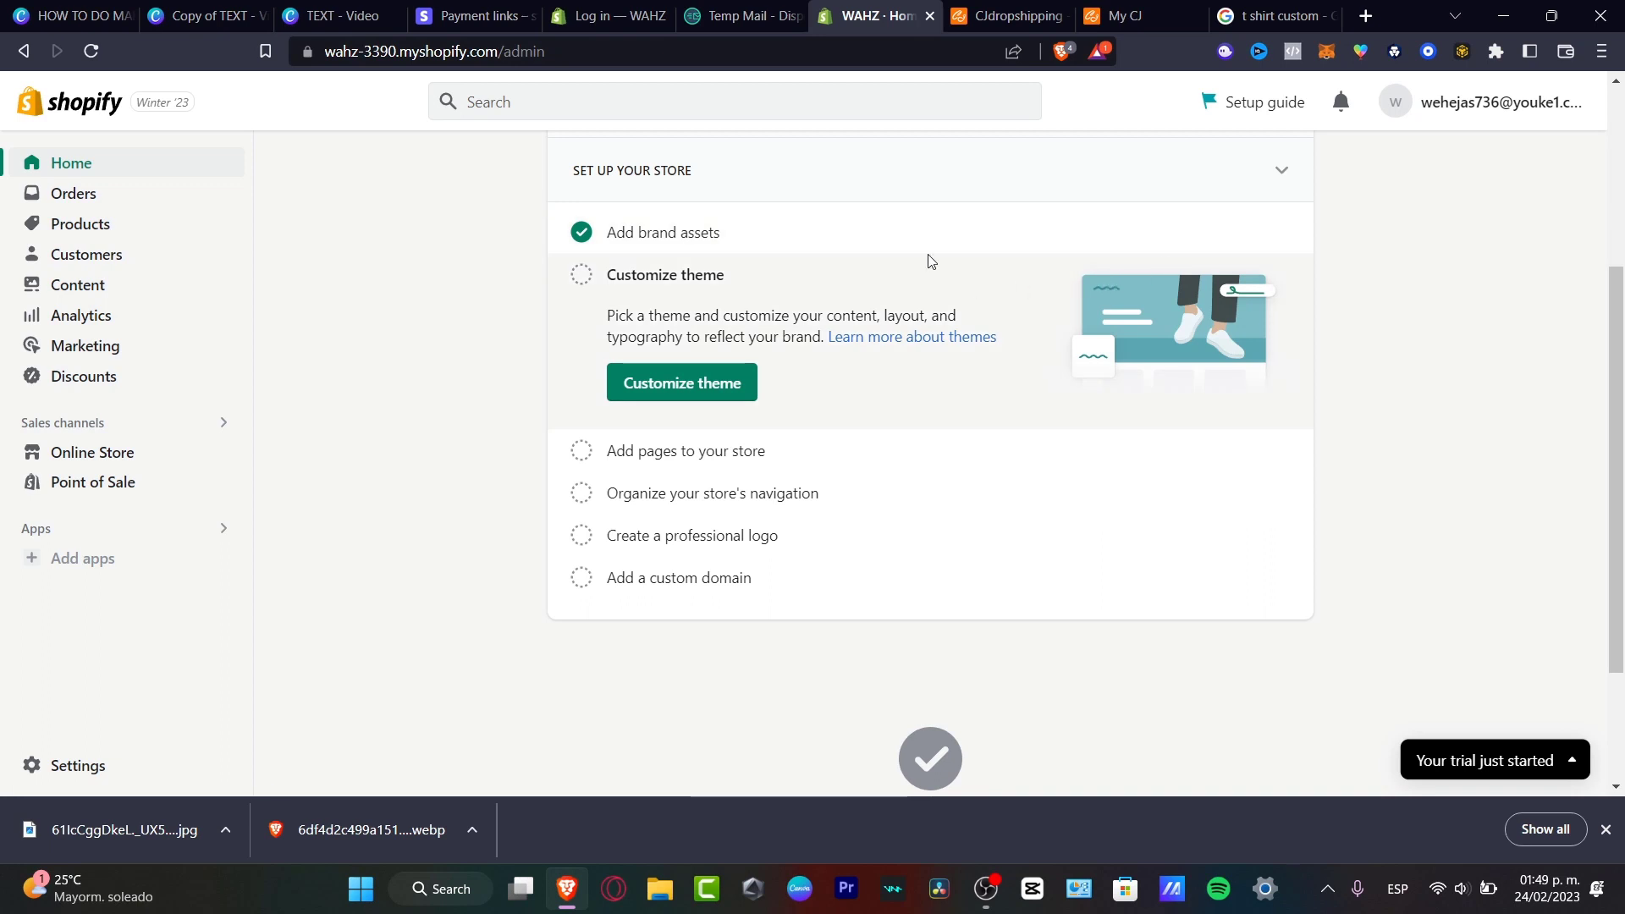
# Go from the setup guide's Customize theme to Themes and open Dawn in the theme editor.
pyautogui.click(683, 382)
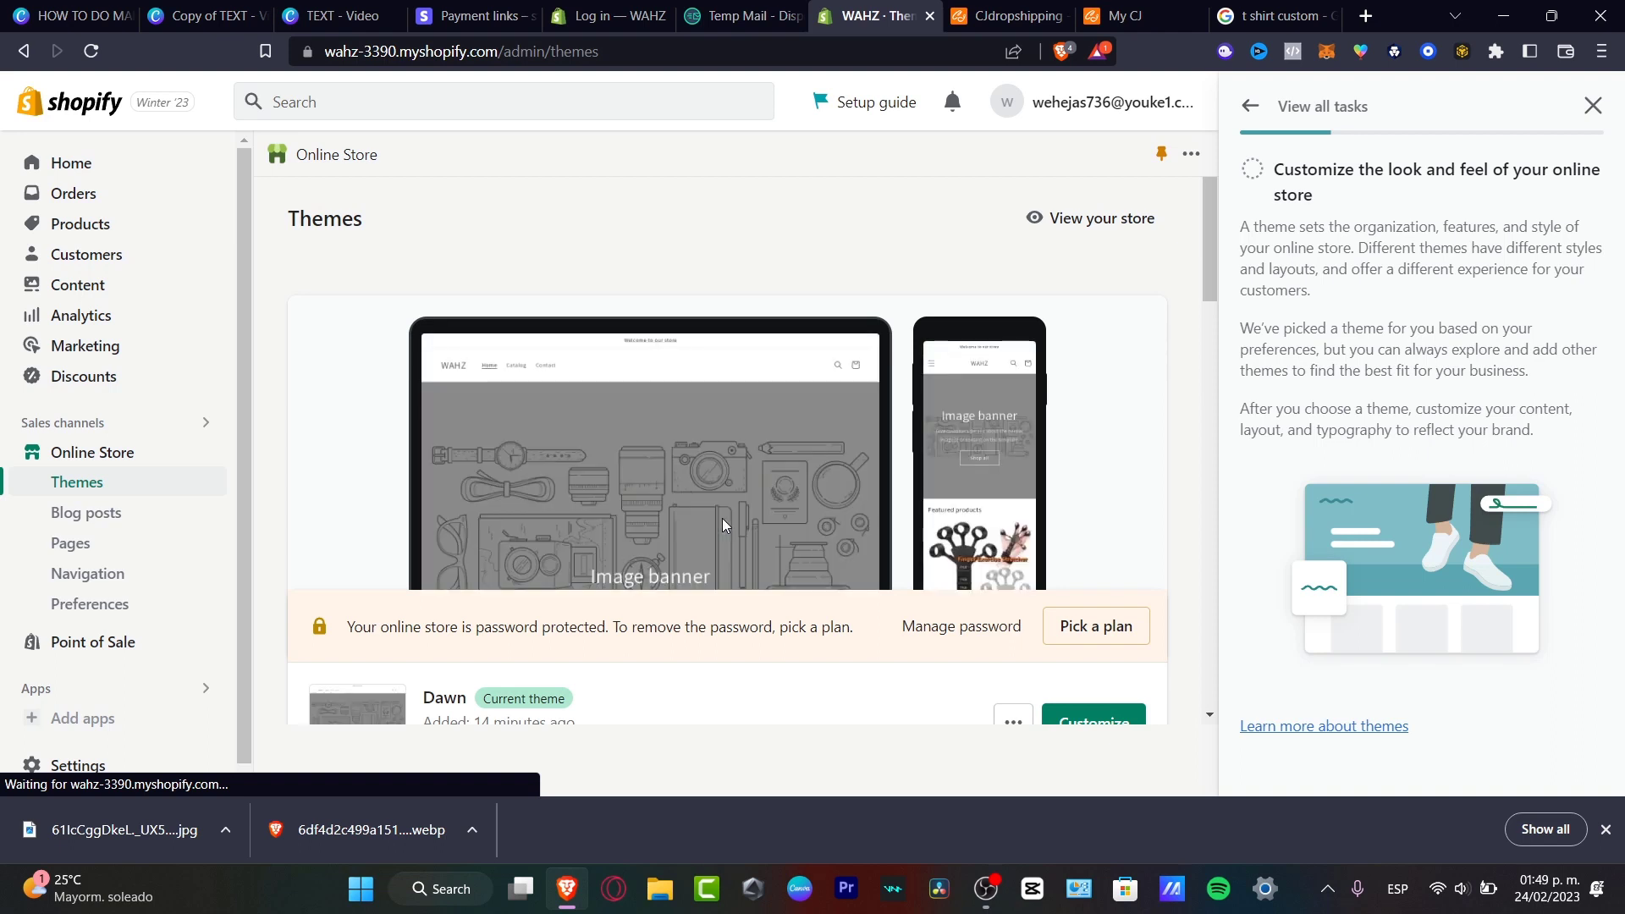
pyautogui.scroll(-4, 1008, 588)
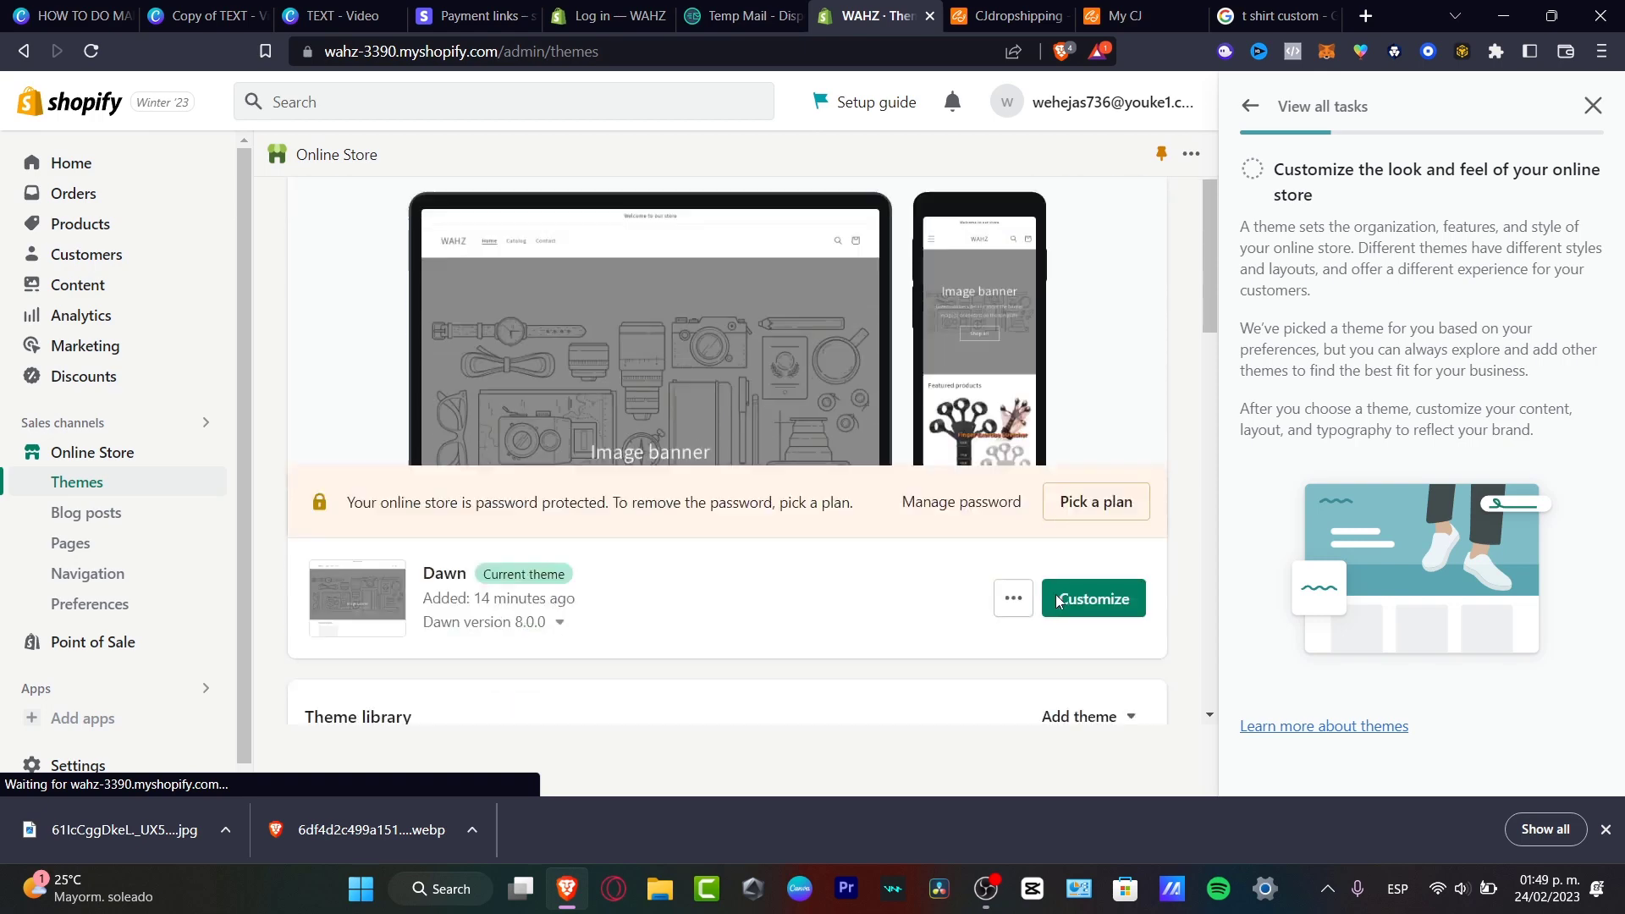
pyautogui.scroll(-4, 696, 397)
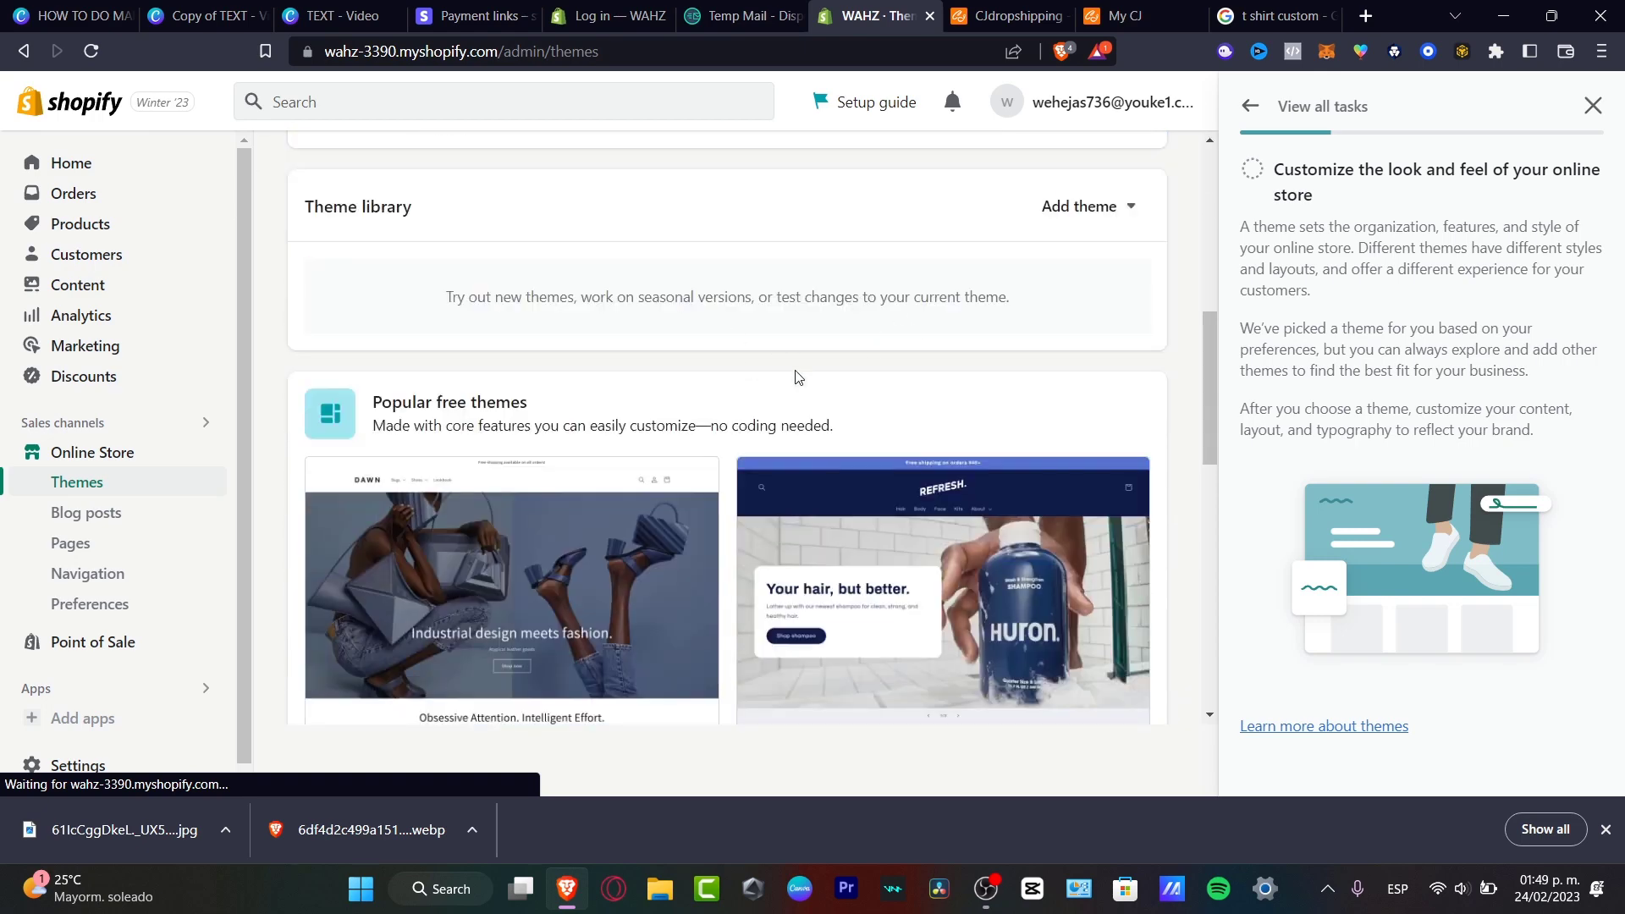
pyautogui.scroll(-4, 774, 593)
pyautogui.scroll(4, 855, 533)
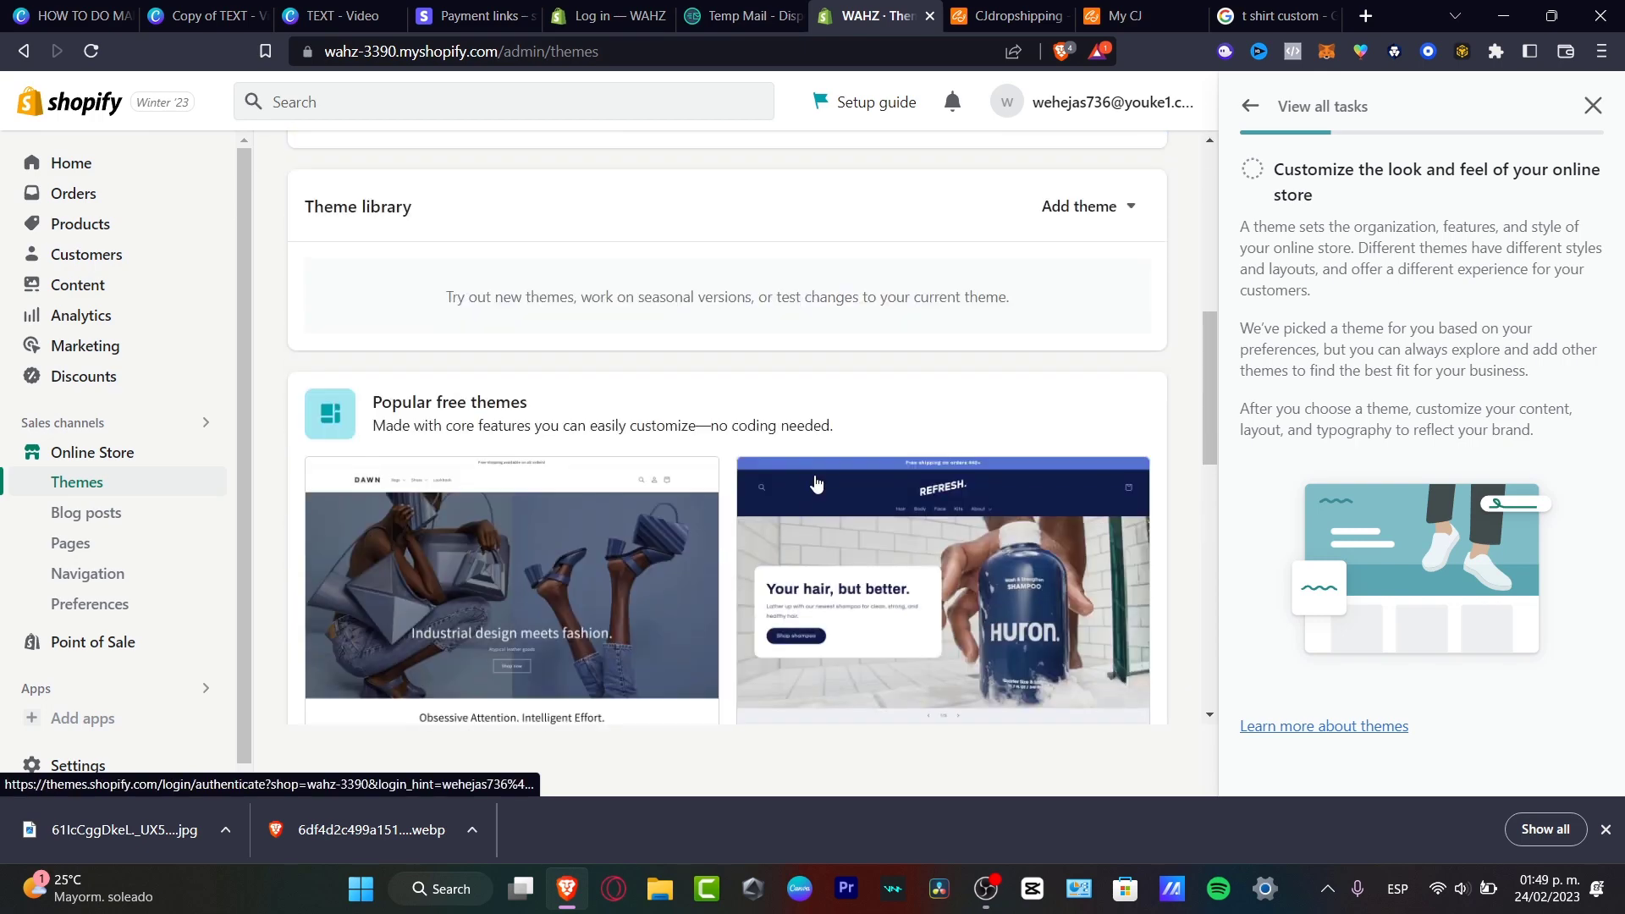
pyautogui.scroll(4, 910, 501)
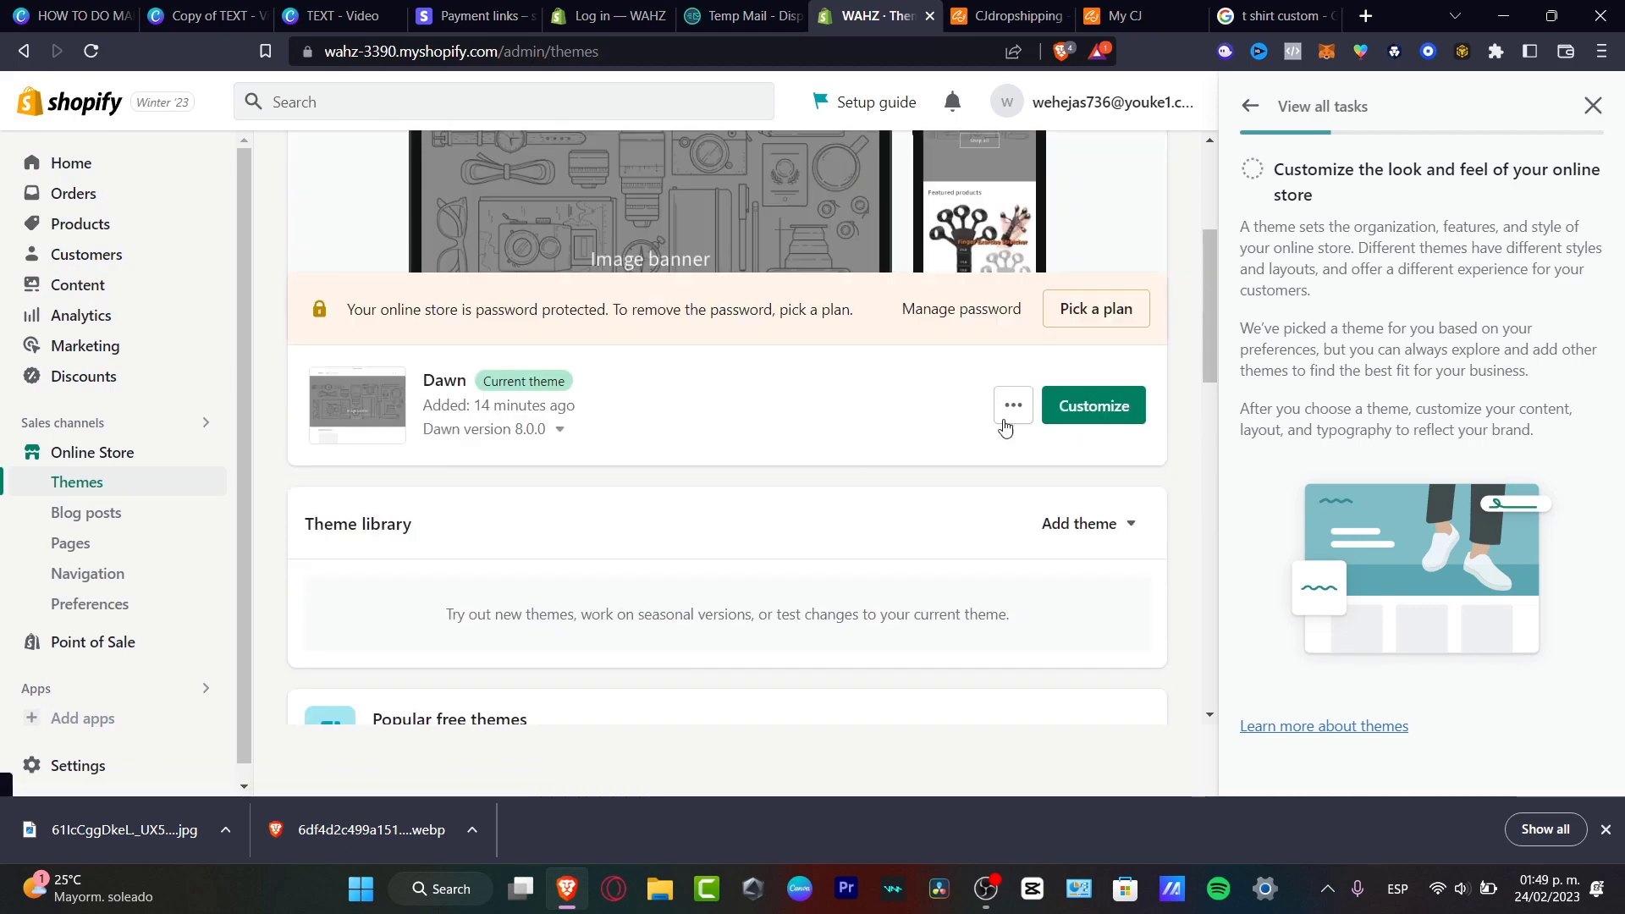
pyautogui.click(1090, 405)
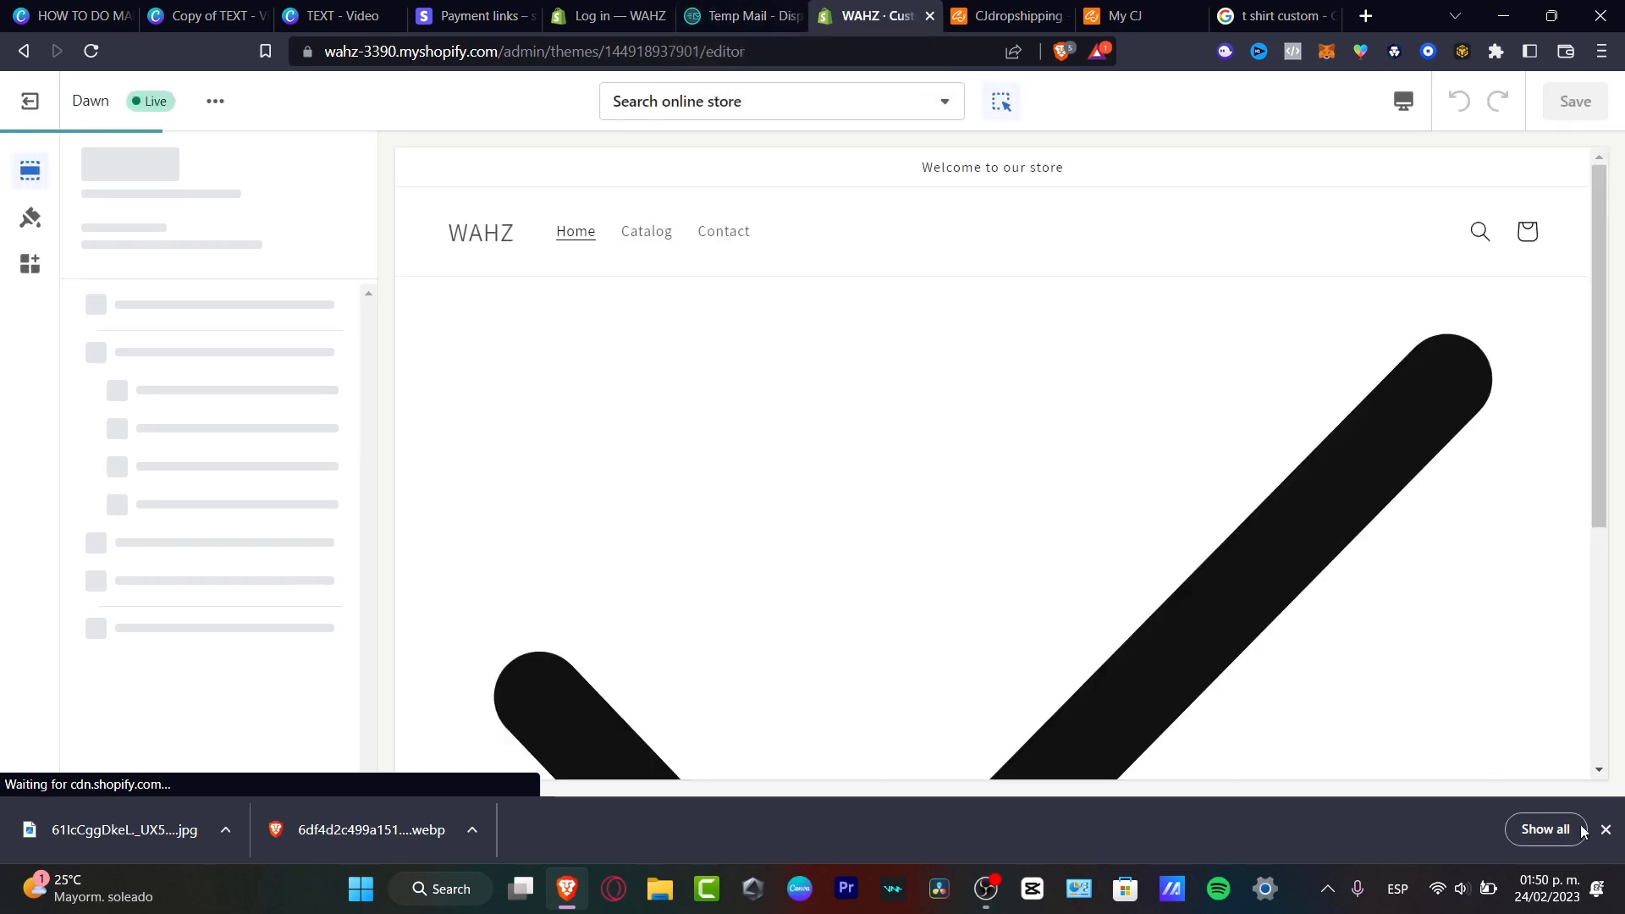
# Set the Image banner's first image to the two-women t-shirt photo.
pyautogui.scroll(-3, 958, 417)
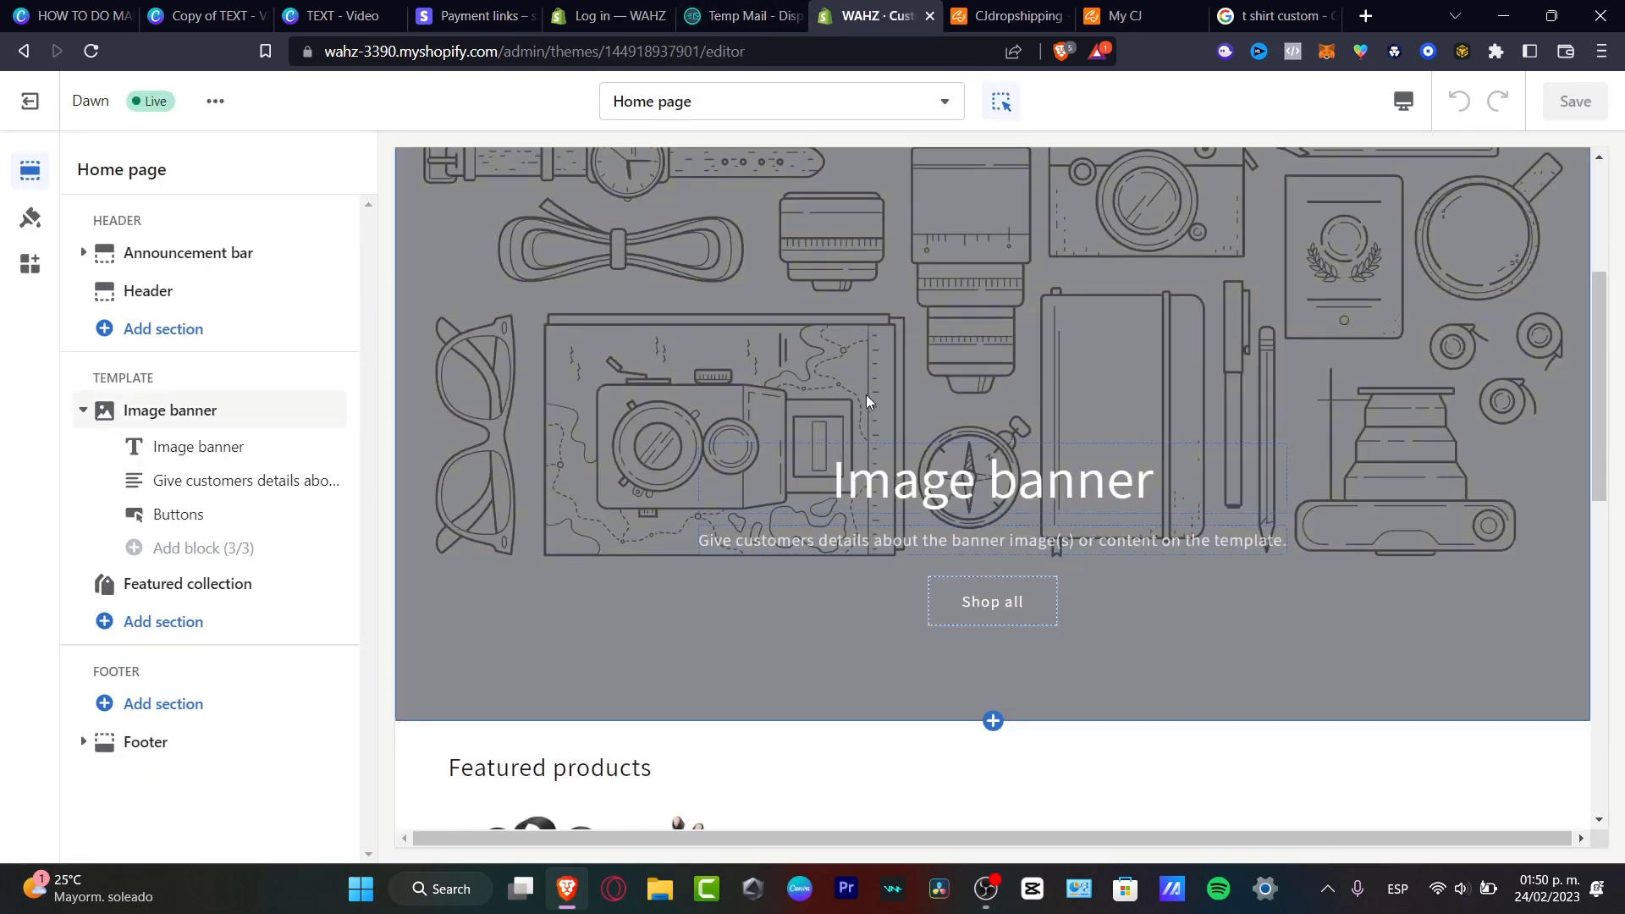
pyautogui.click(866, 394)
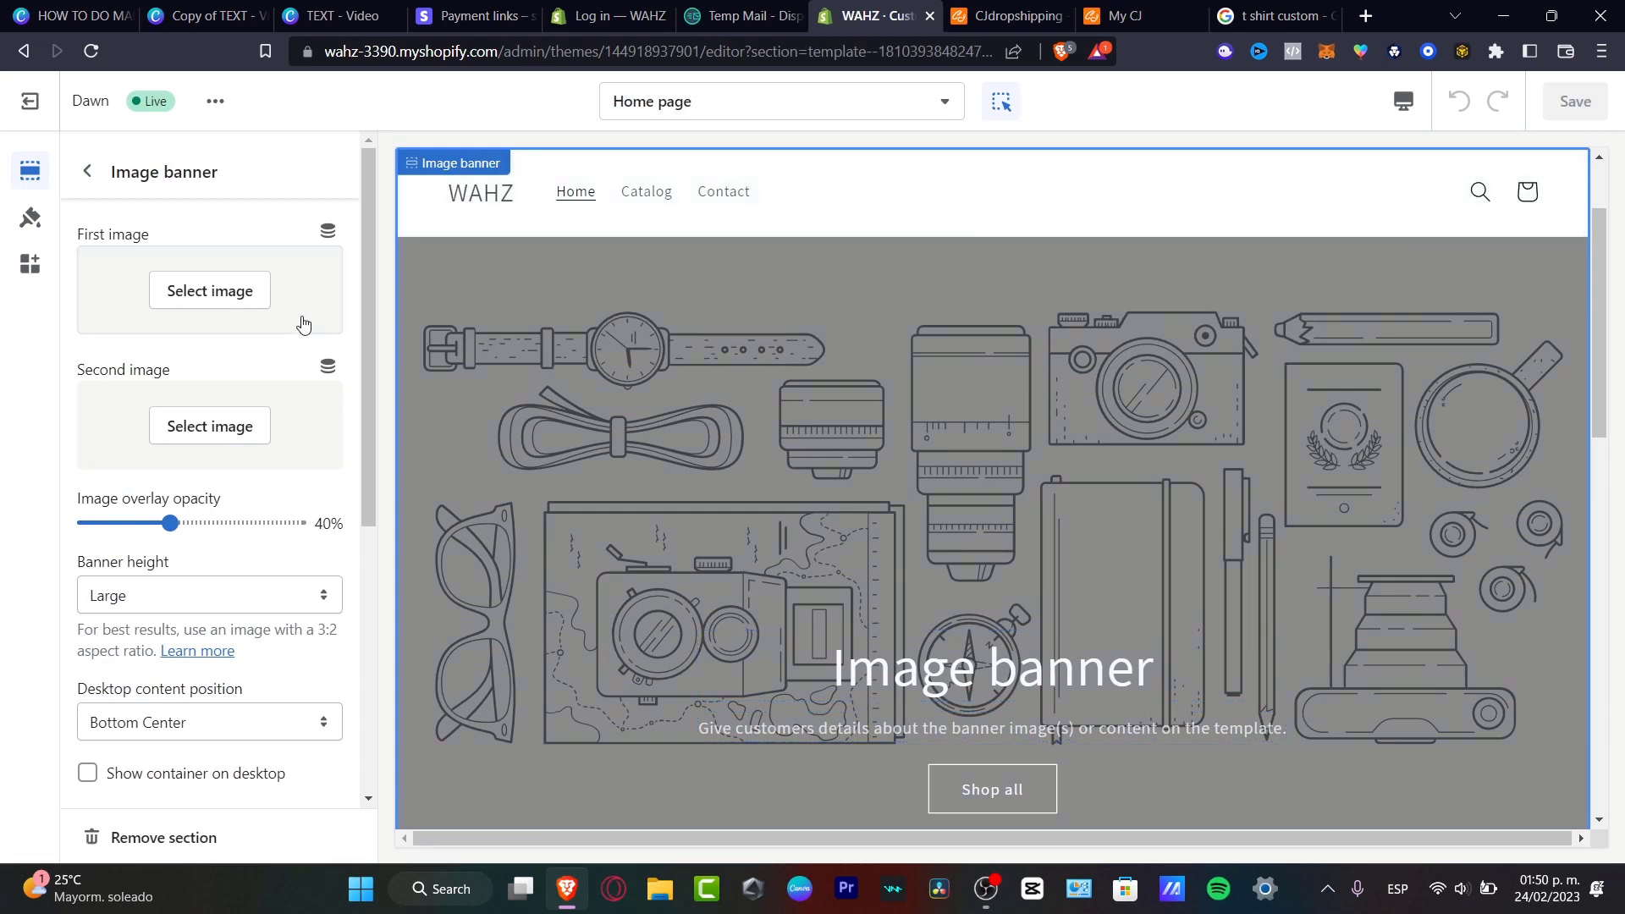
pyautogui.click(227, 293)
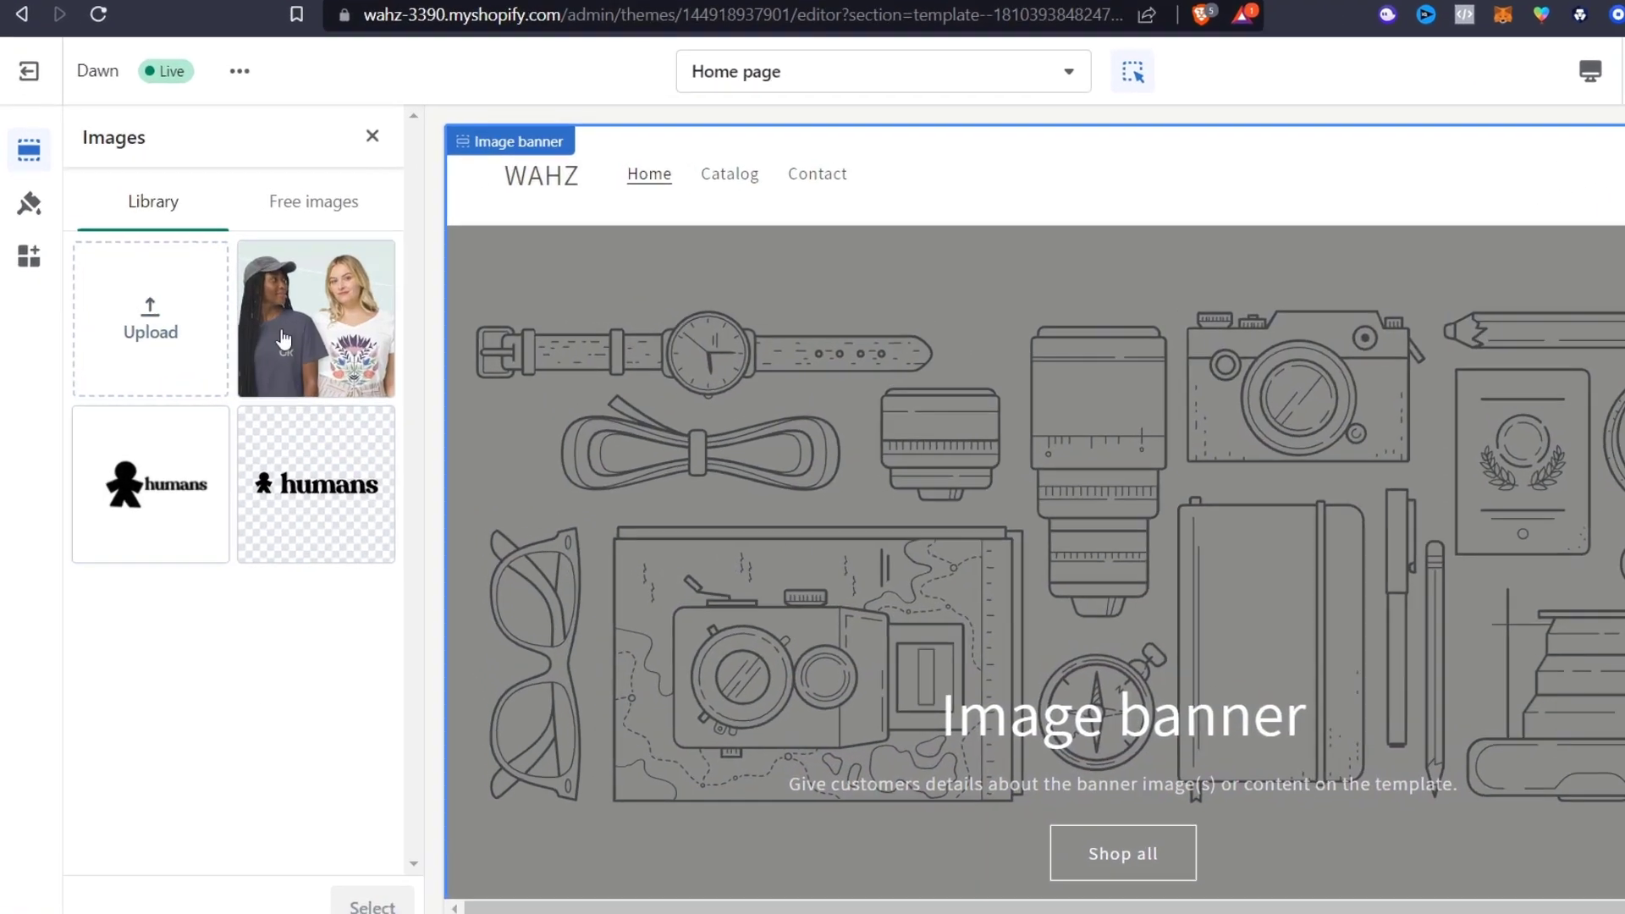
pyautogui.click(284, 326)
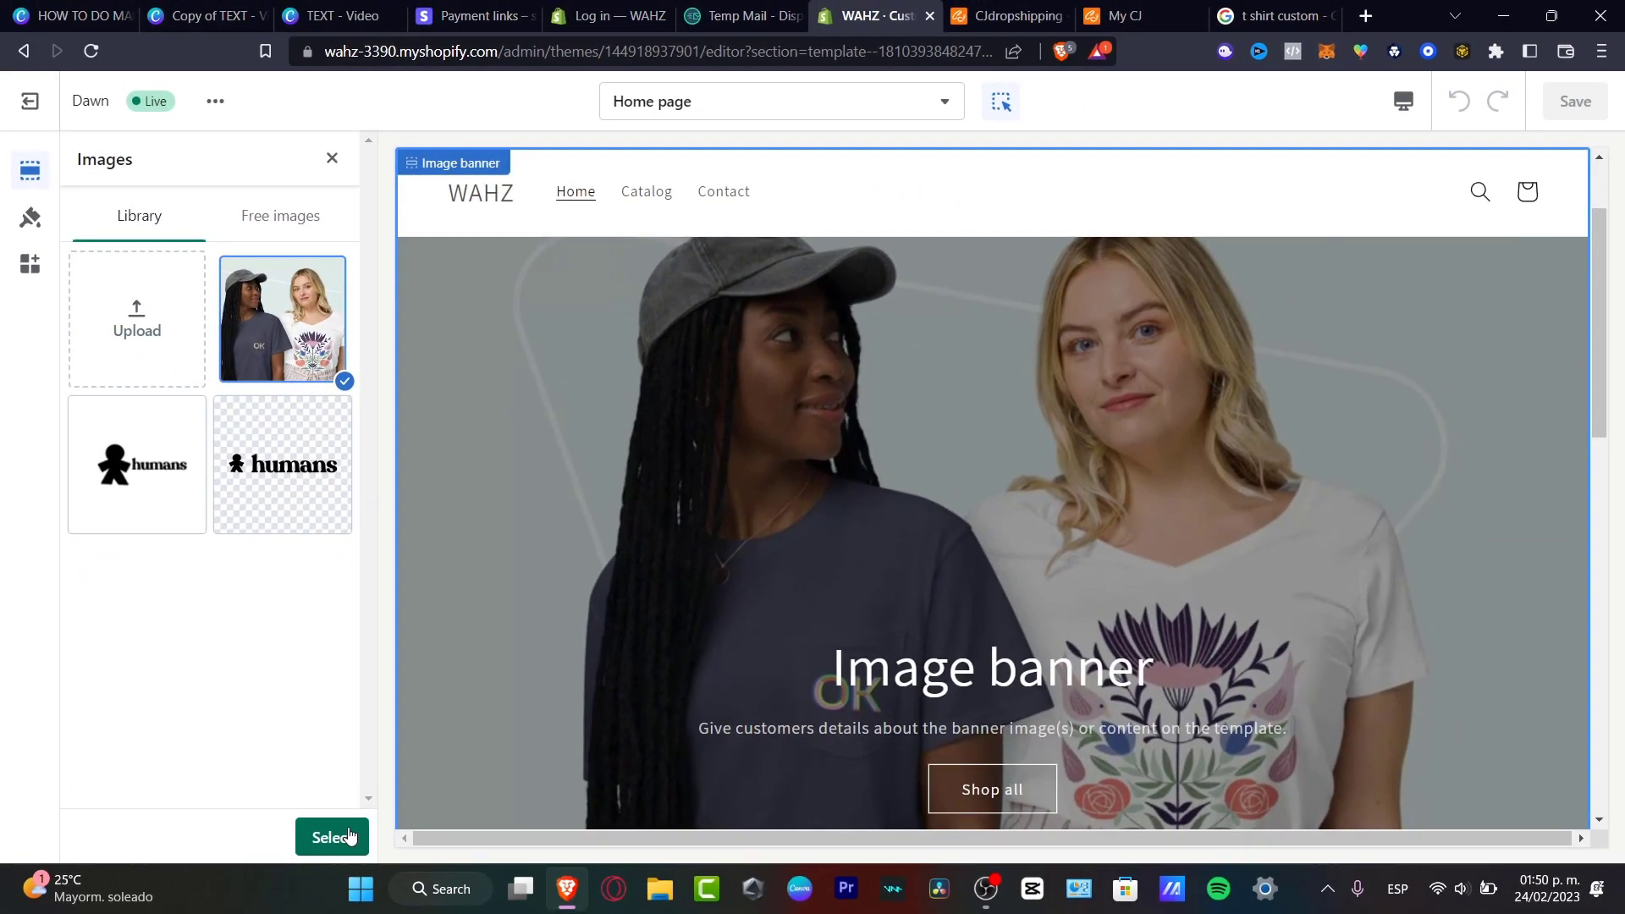
# Remove the Heading and Text blocks from the image banner.
pyautogui.click(1228, 788)
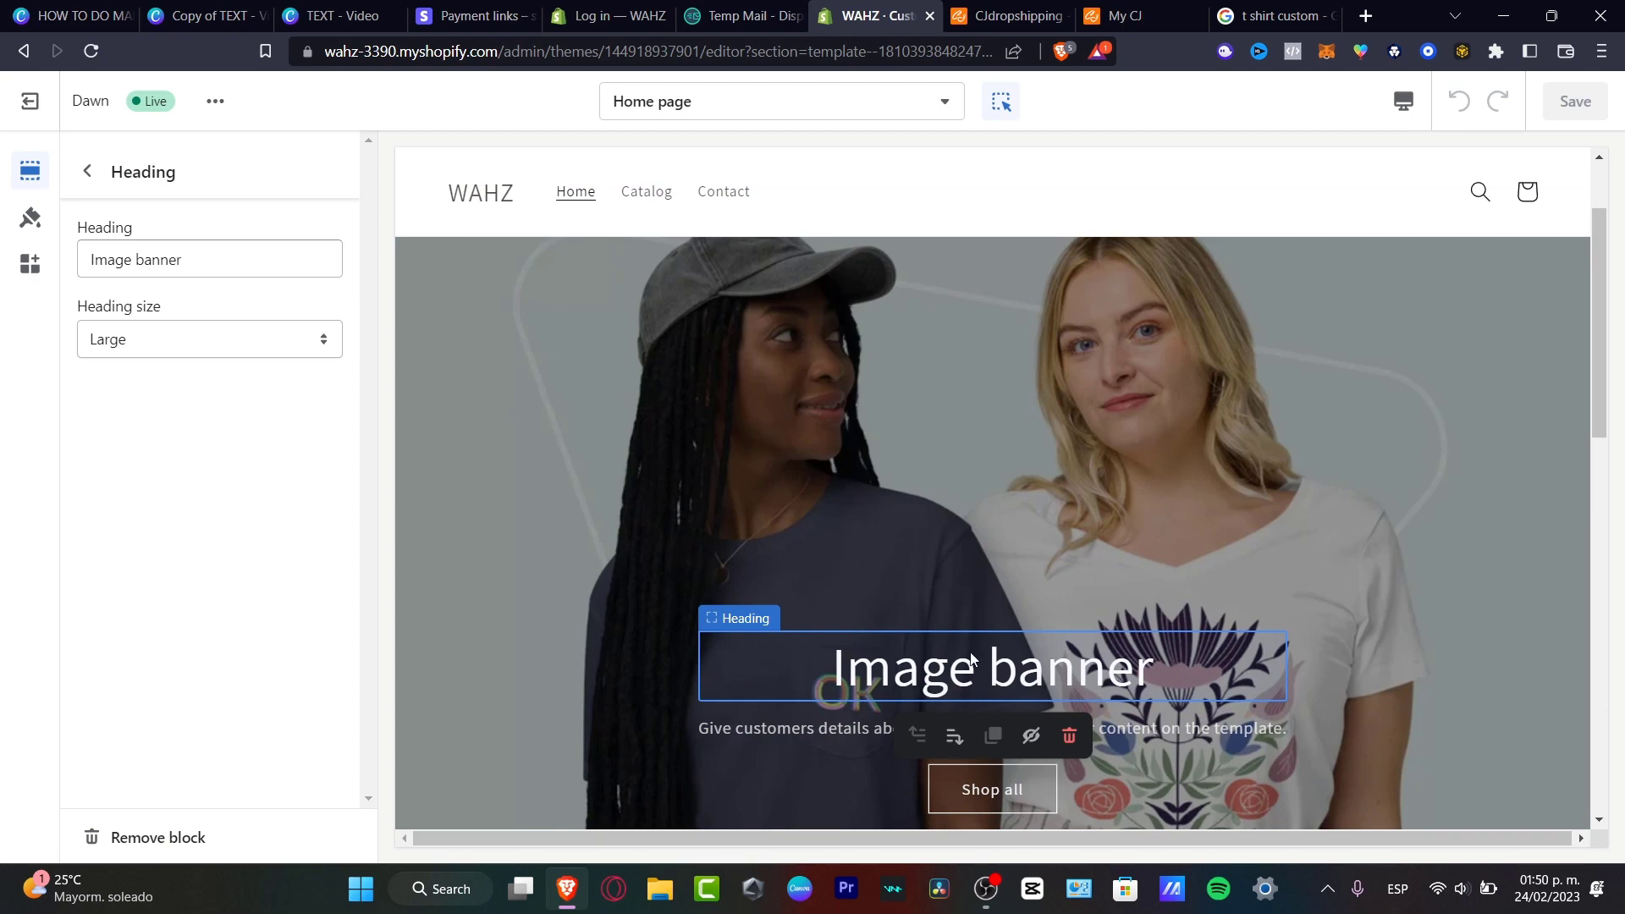
pyautogui.click(215, 827)
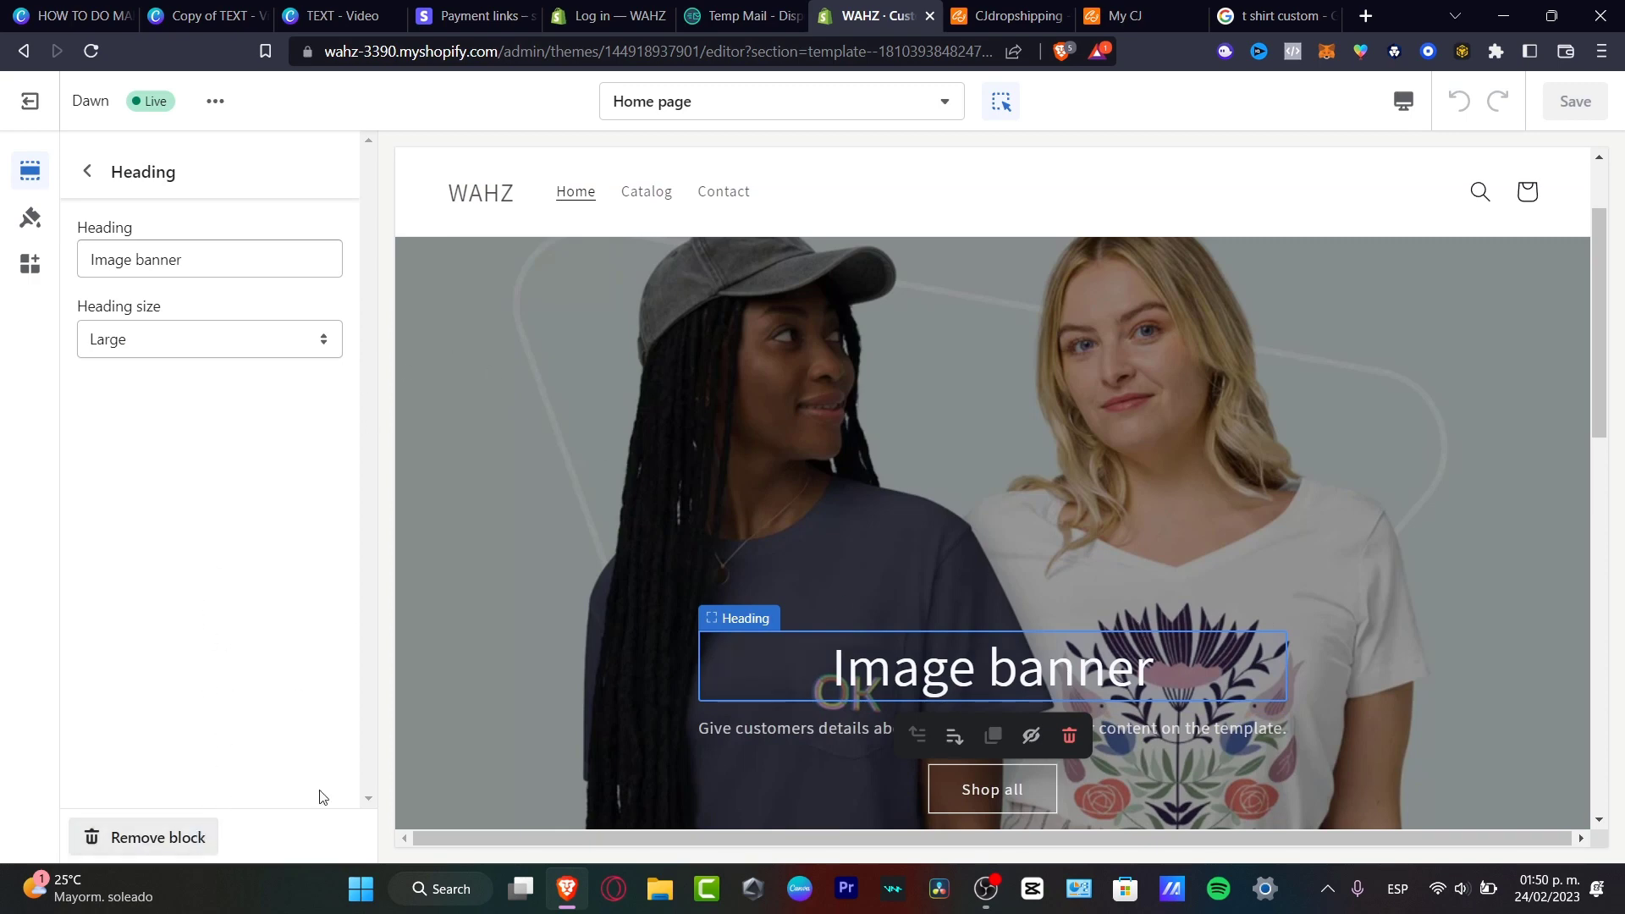
pyautogui.click(1133, 725)
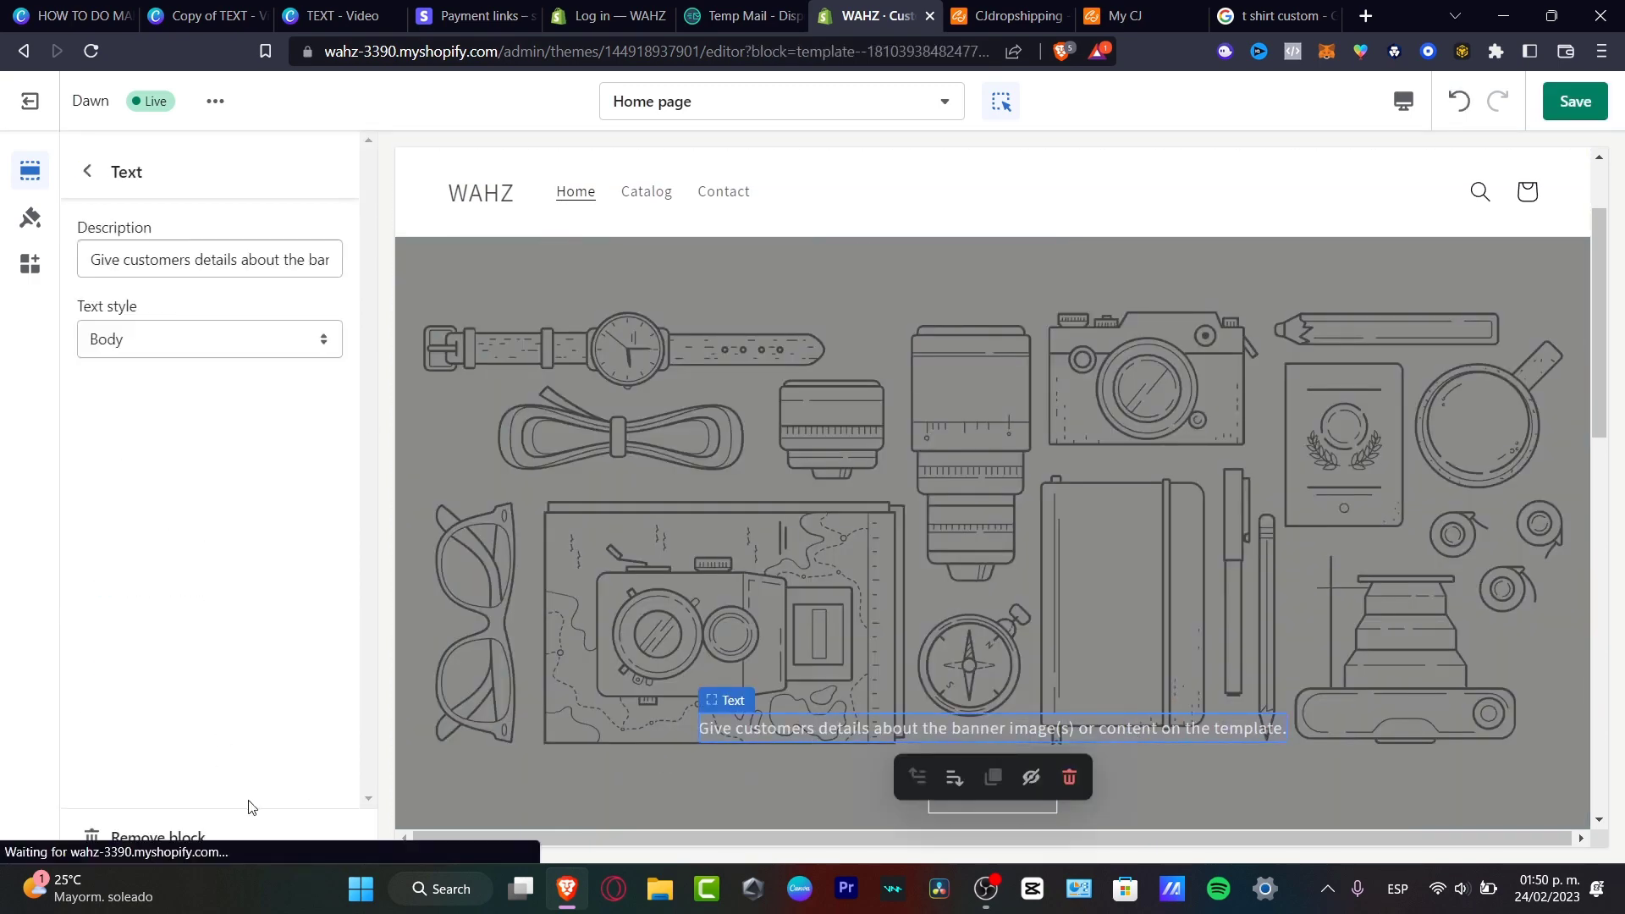
pyautogui.click(152, 837)
# Reselect and confirm the t-shirt photo as the banner image, leaving only the Buttons block.
pyautogui.click(983, 454)
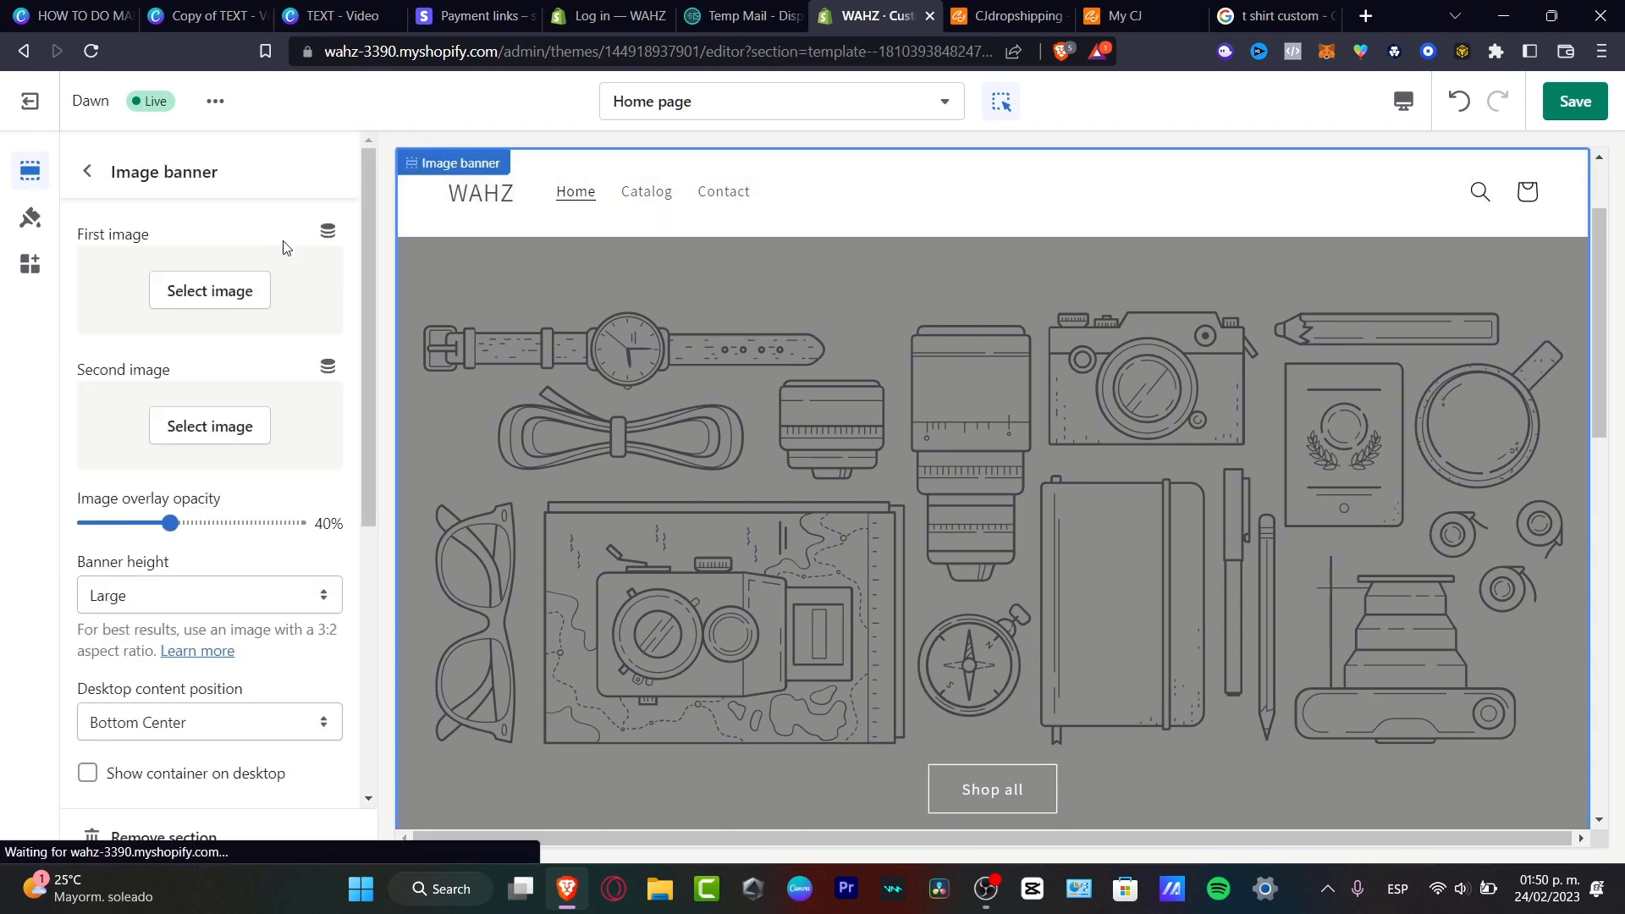
pyautogui.click(211, 290)
pyautogui.click(283, 319)
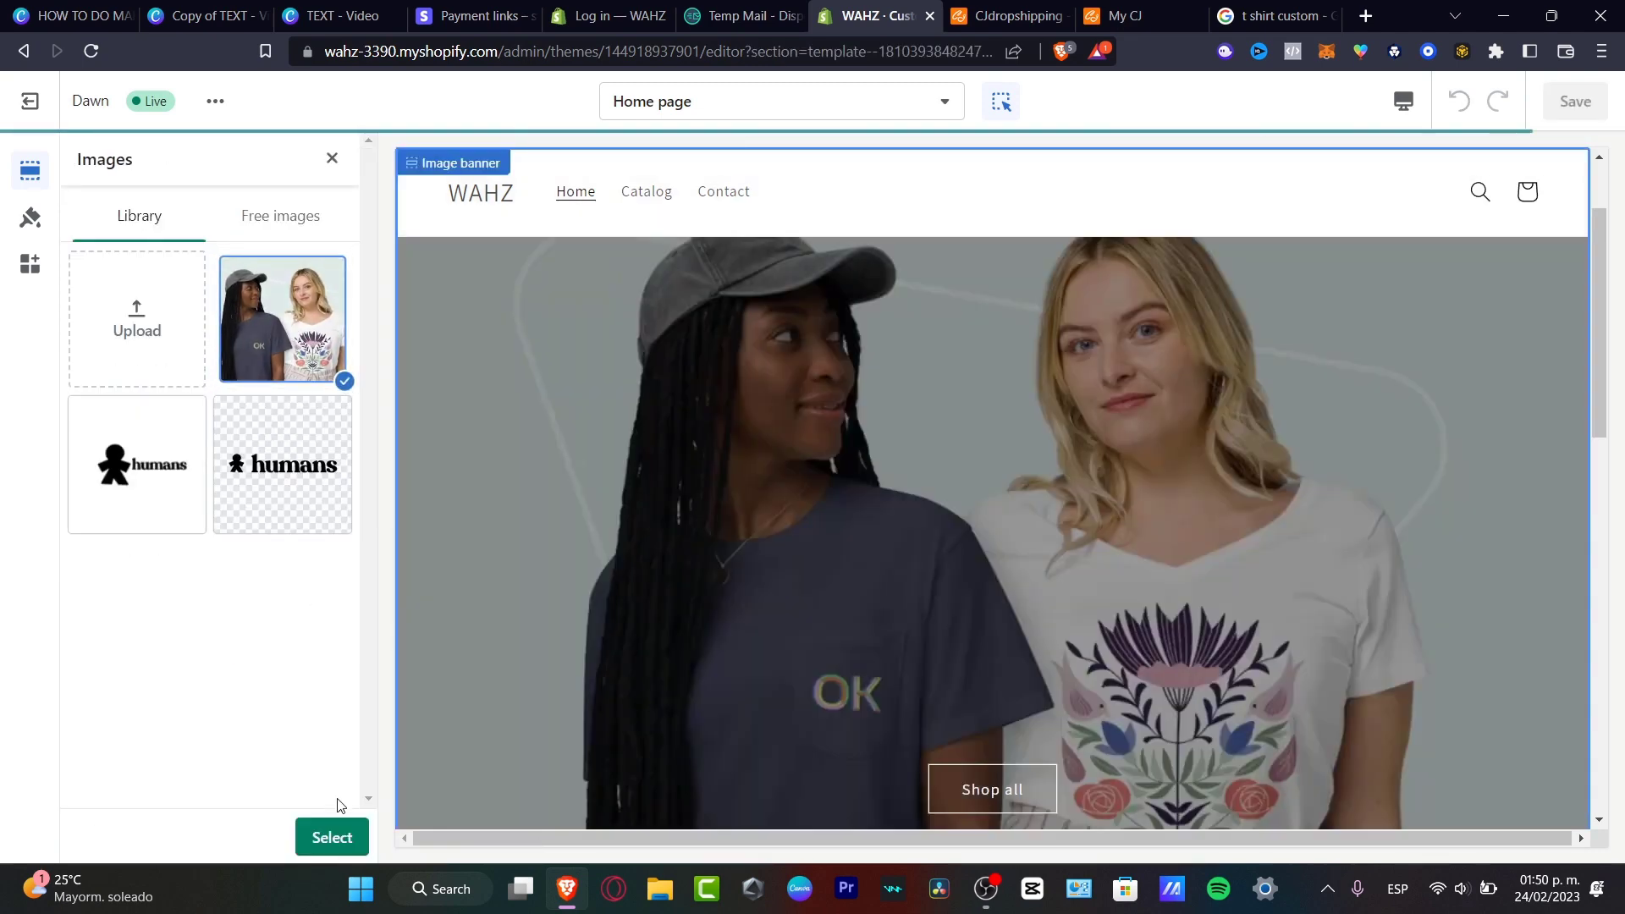
pyautogui.click(332, 836)
pyautogui.scroll(-10, 253, 684)
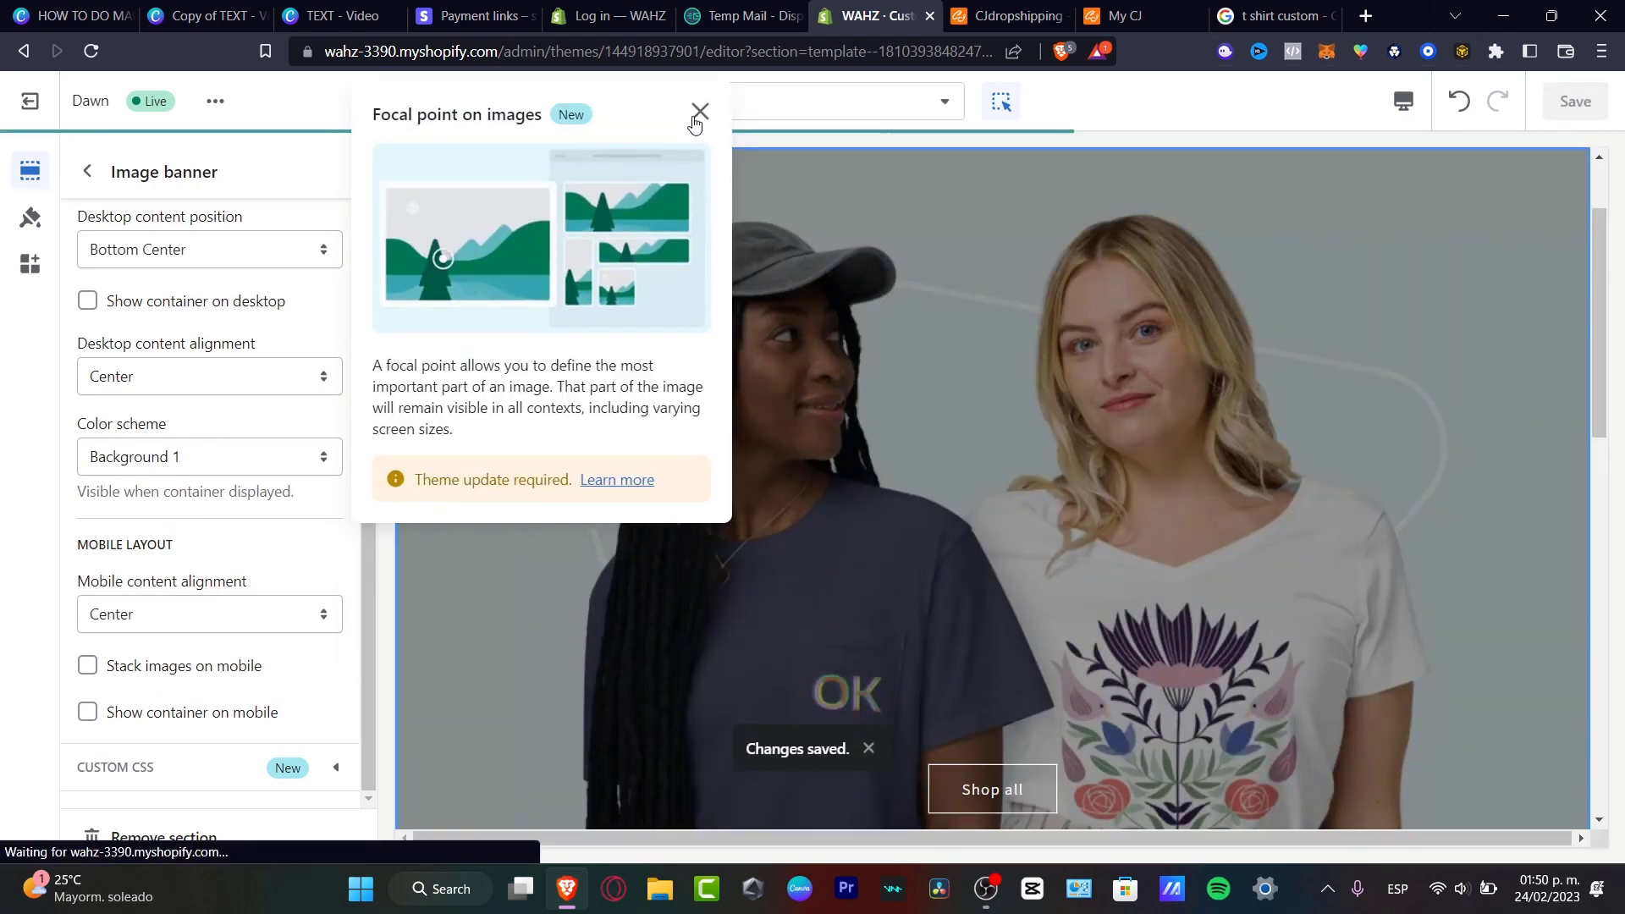
pyautogui.click(699, 112)
pyautogui.click(90, 167)
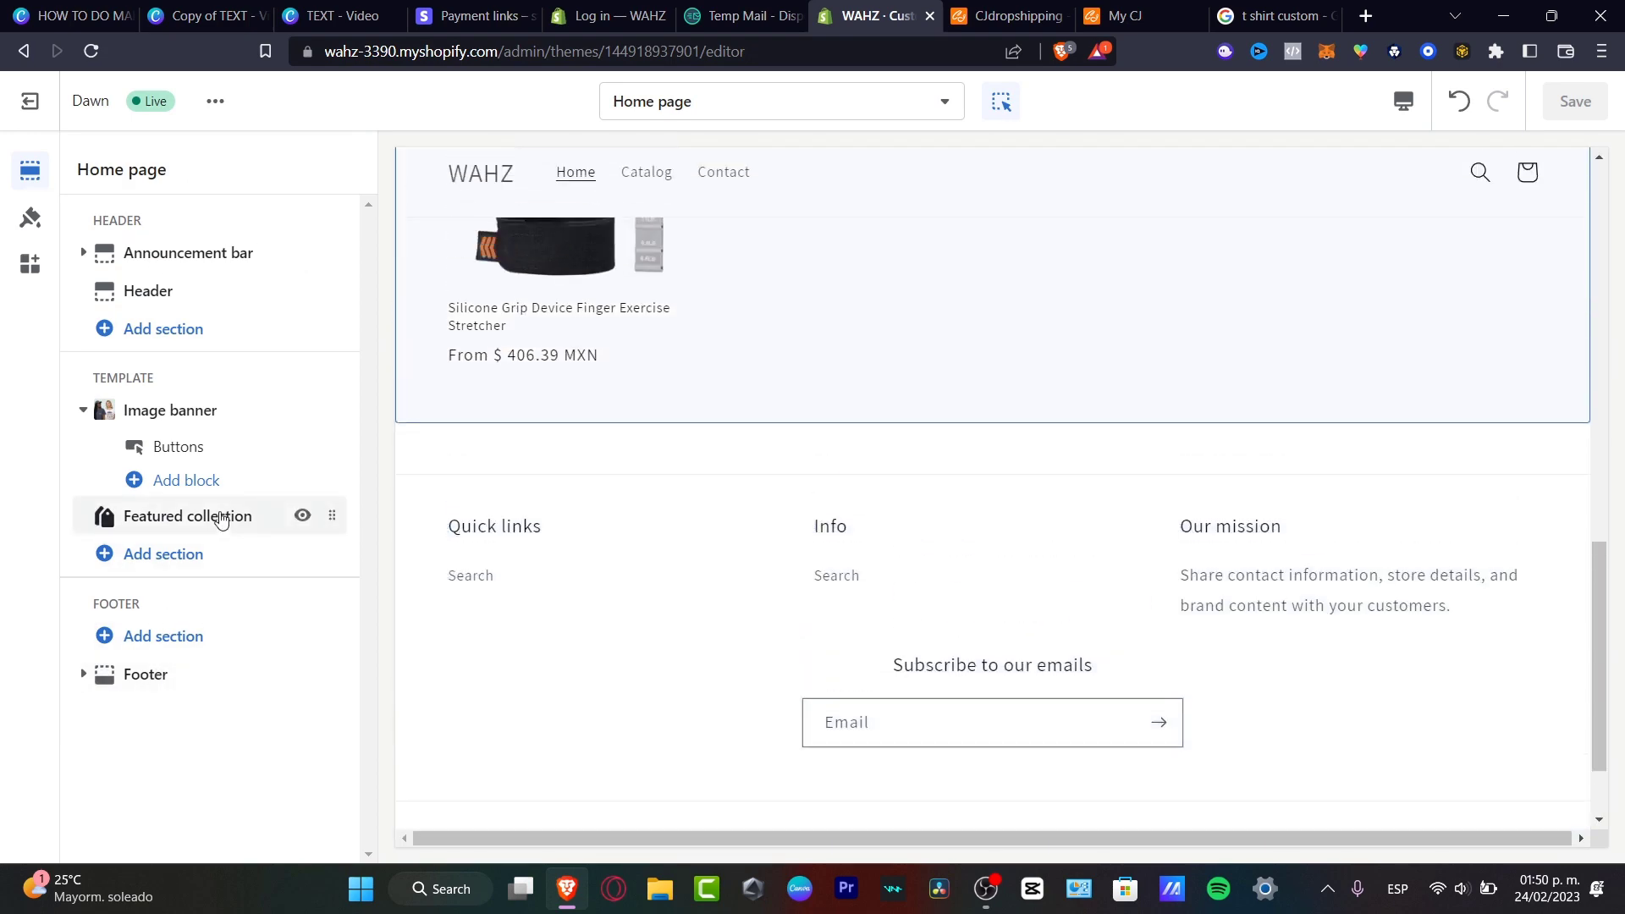
# Look over the Featured collection section, then exit the theme editor back to Themes.
pyautogui.click(220, 518)
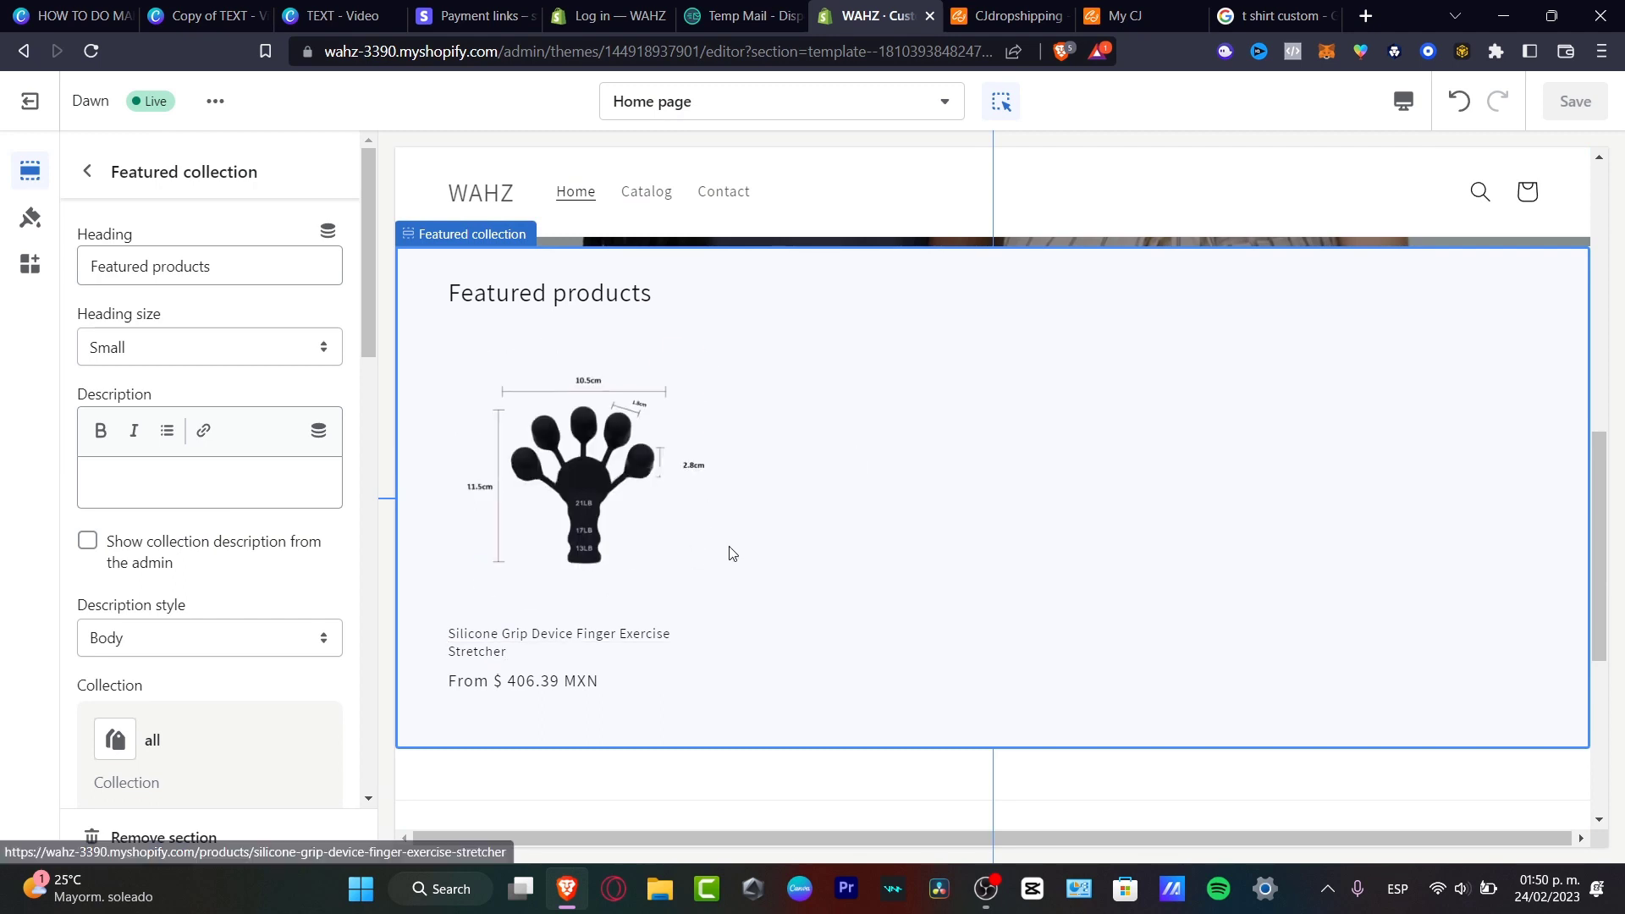
pyautogui.scroll(10, 932, 373)
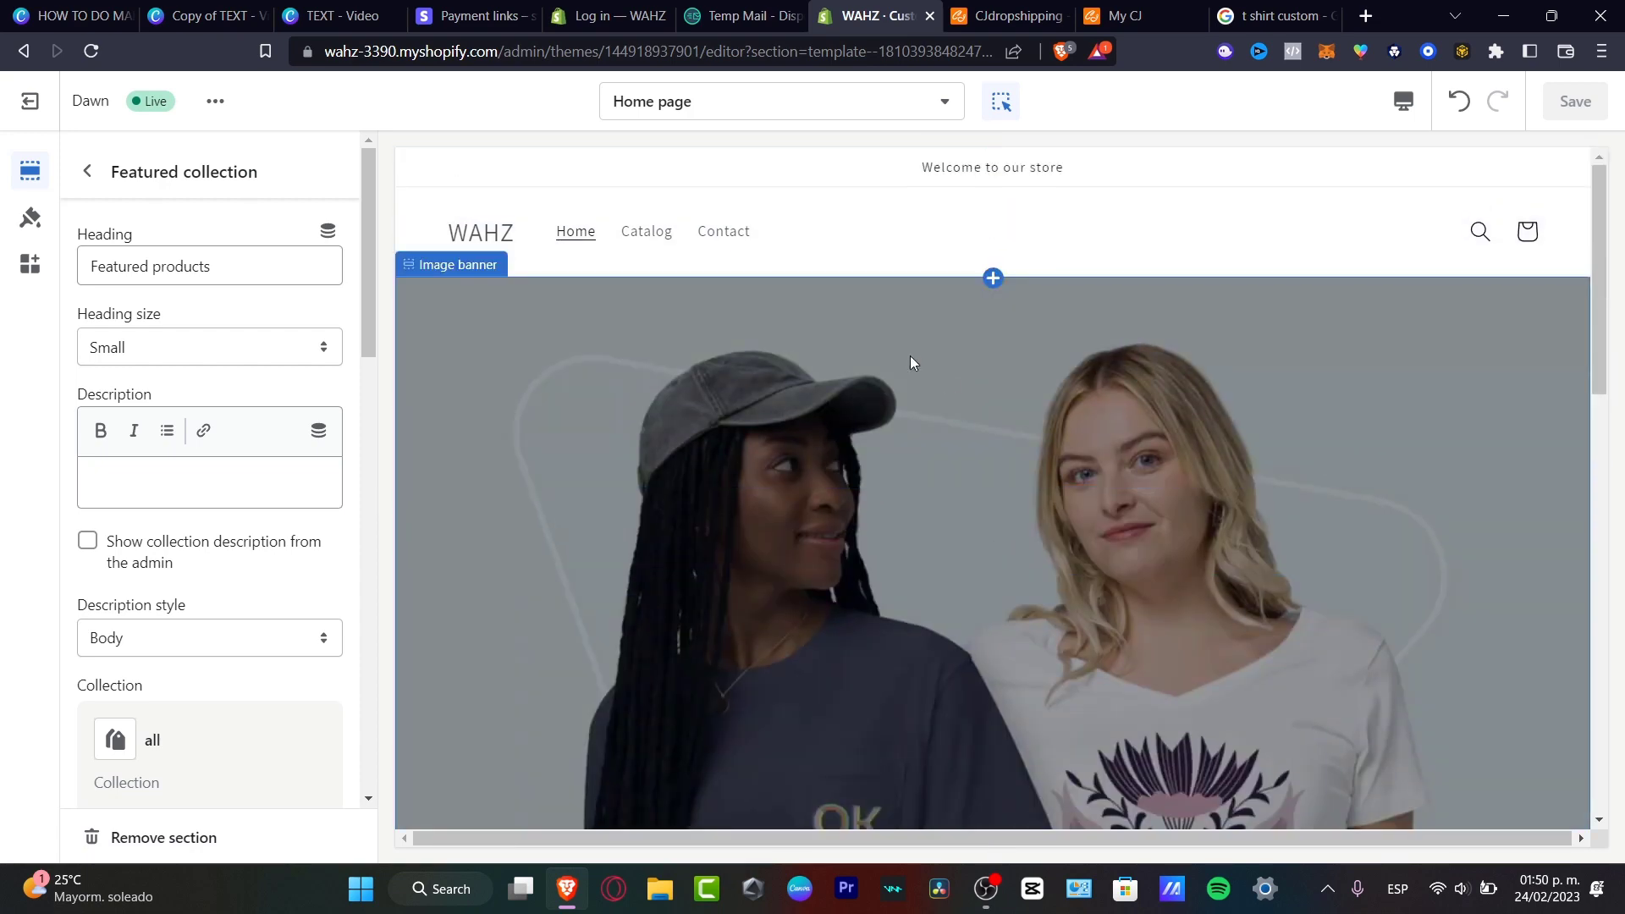
pyautogui.click(17, 102)
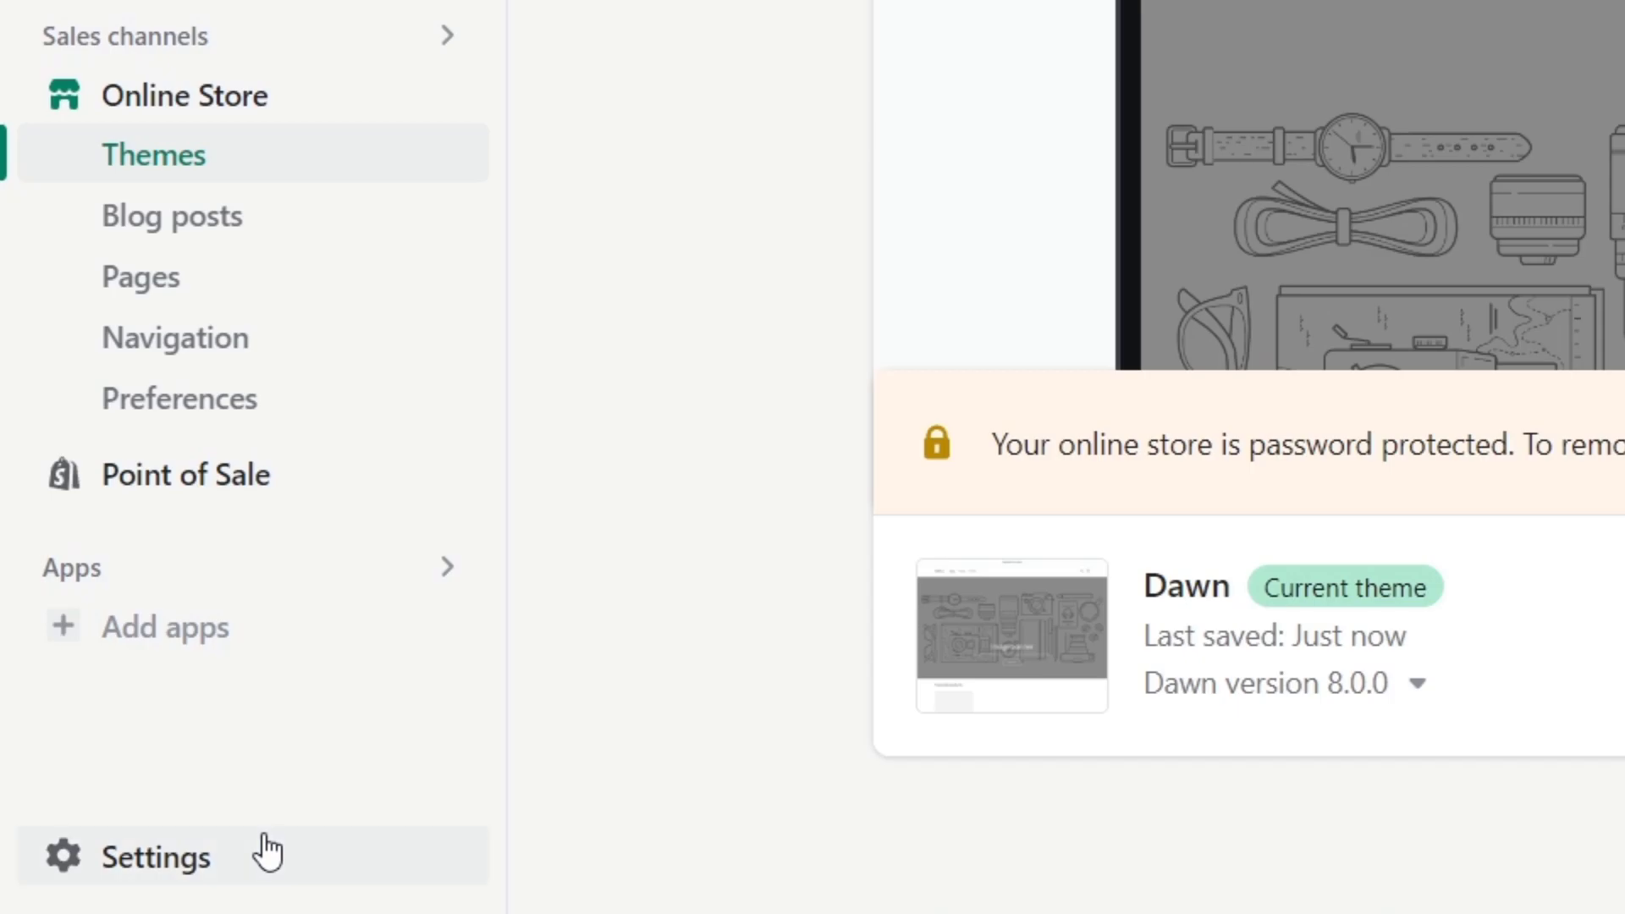
# Go to Settings > Payments and open the Third-party payment providers list.
pyautogui.click(268, 851)
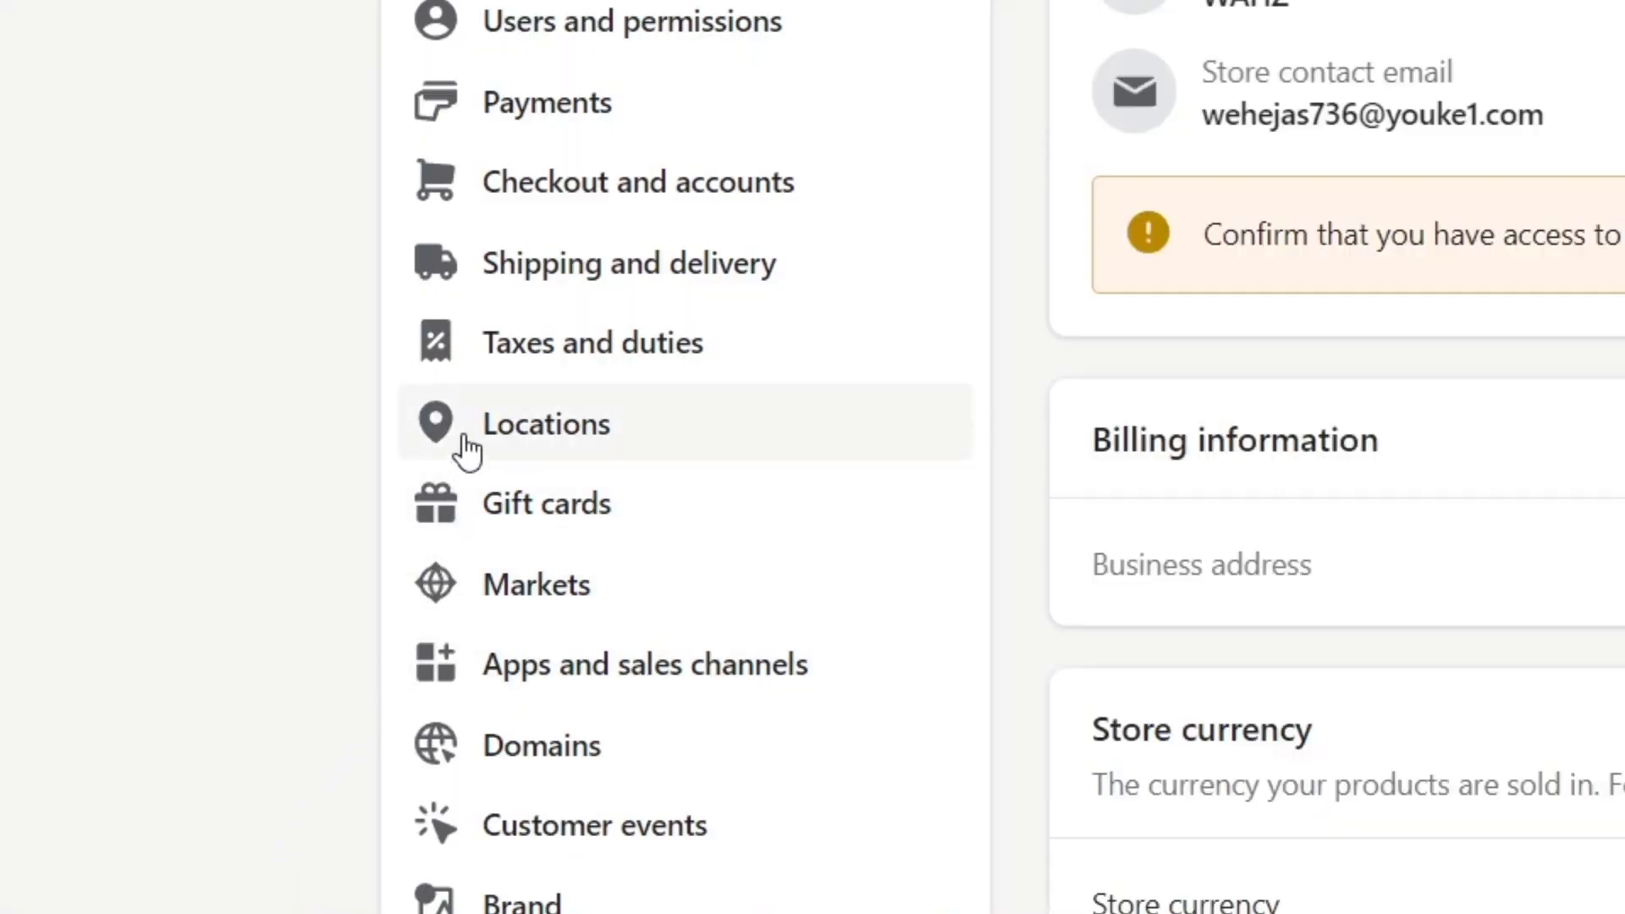
pyautogui.click(688, 119)
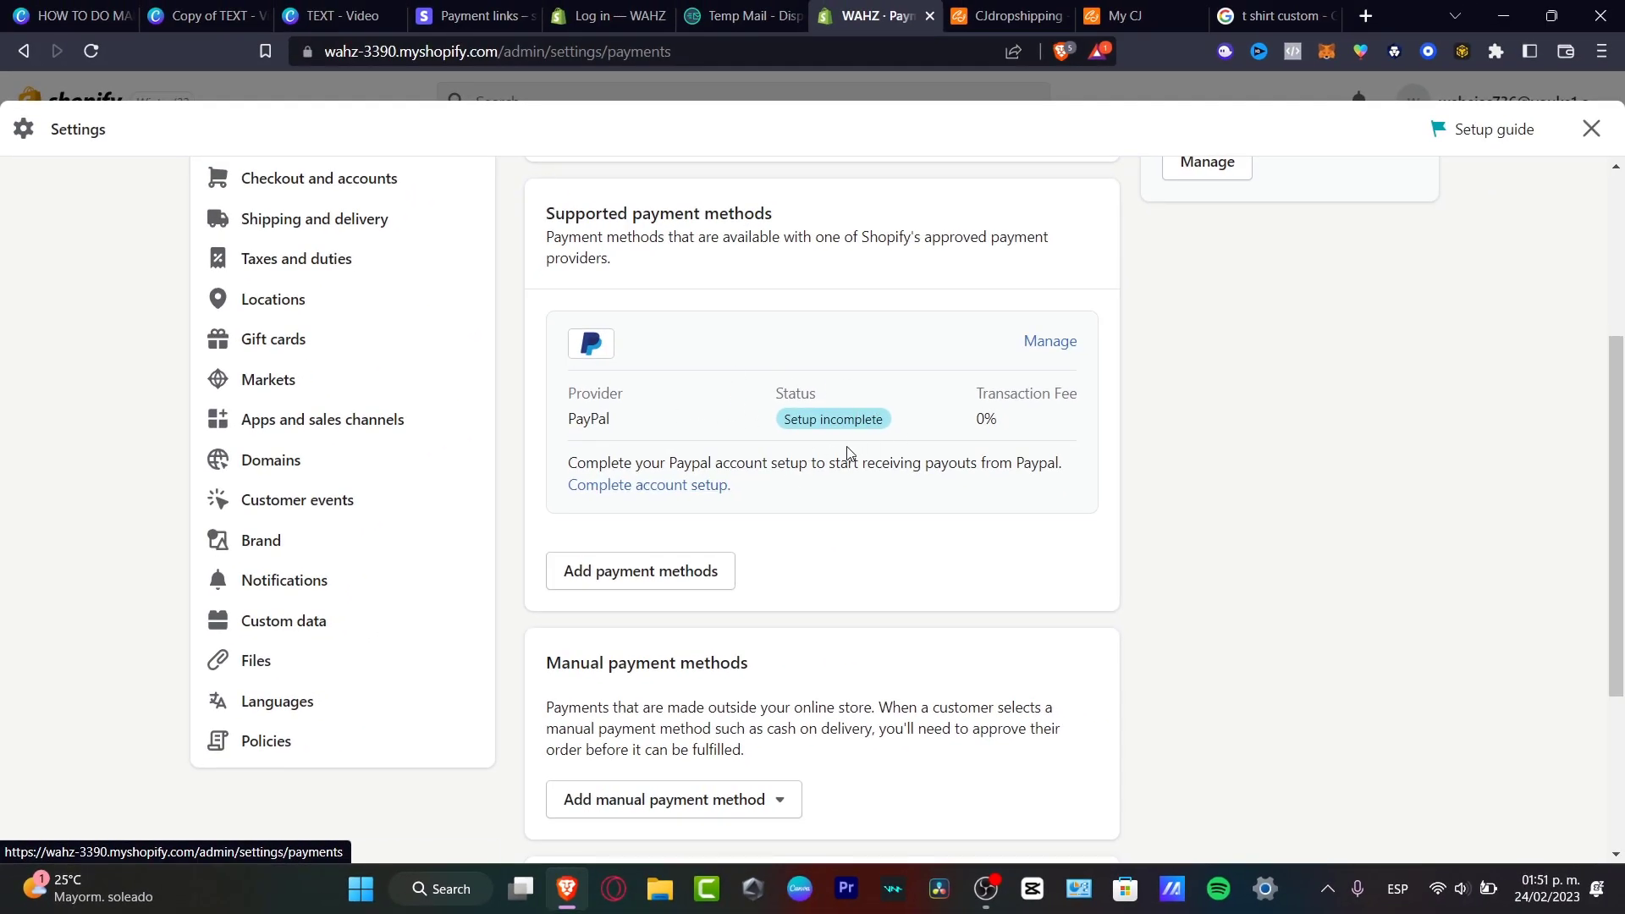
pyautogui.scroll(3, 848, 453)
pyautogui.click(681, 441)
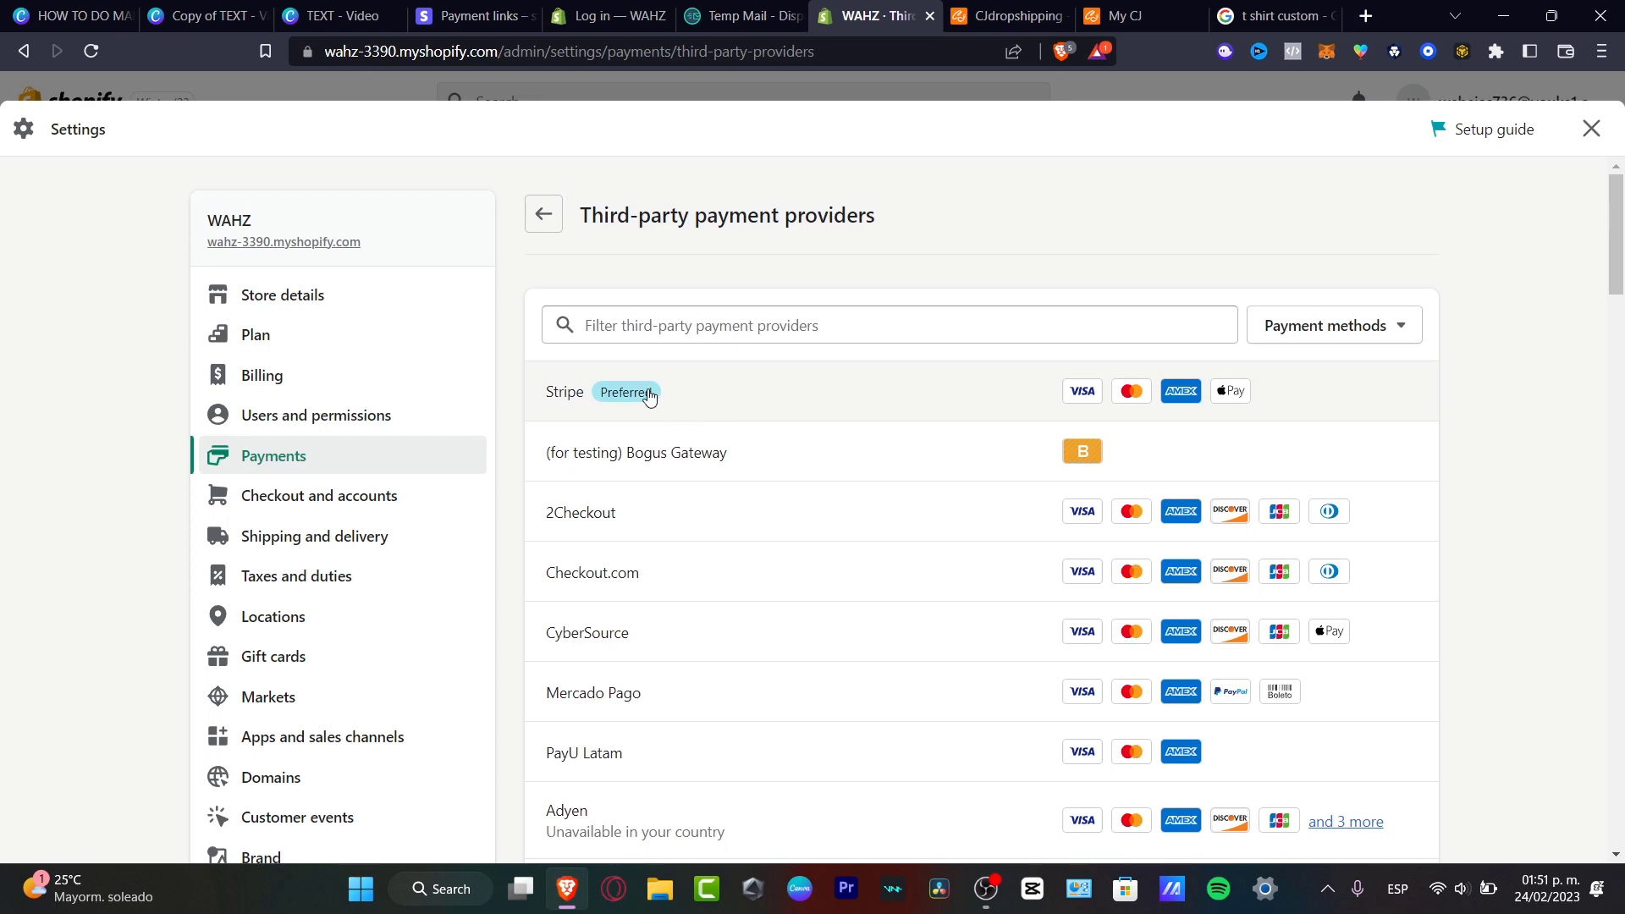
# Choose Stripe and connect the existing Stripe account to the Shopify store.
pyautogui.click(729, 397)
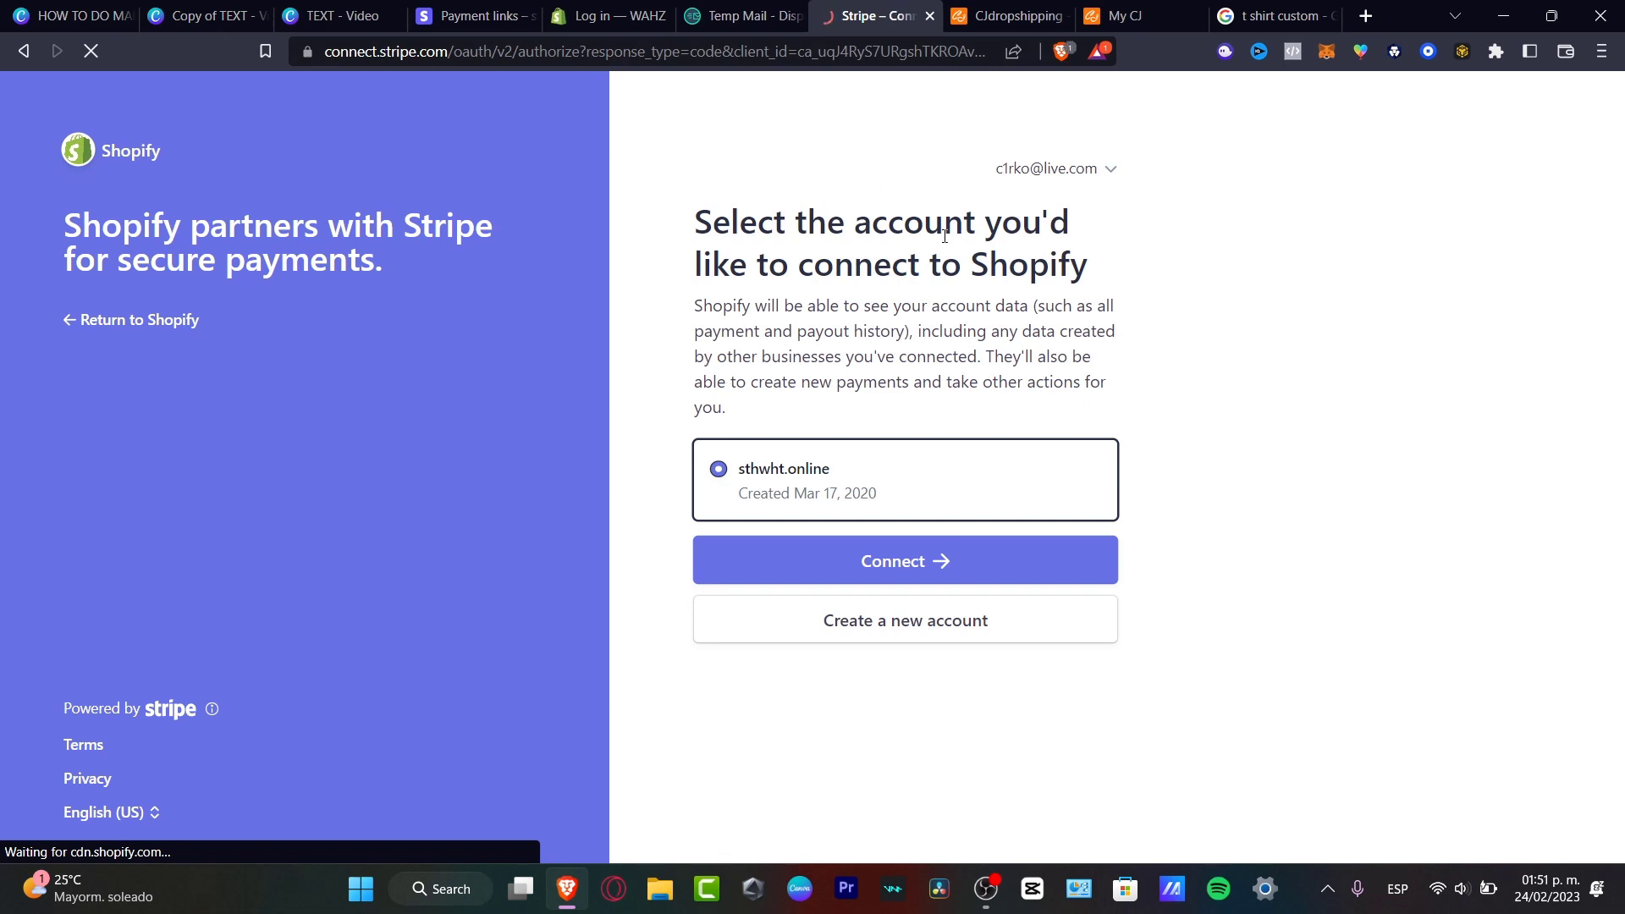
pyautogui.moveTo(855, 222); pyautogui.dragTo(1103, 273)
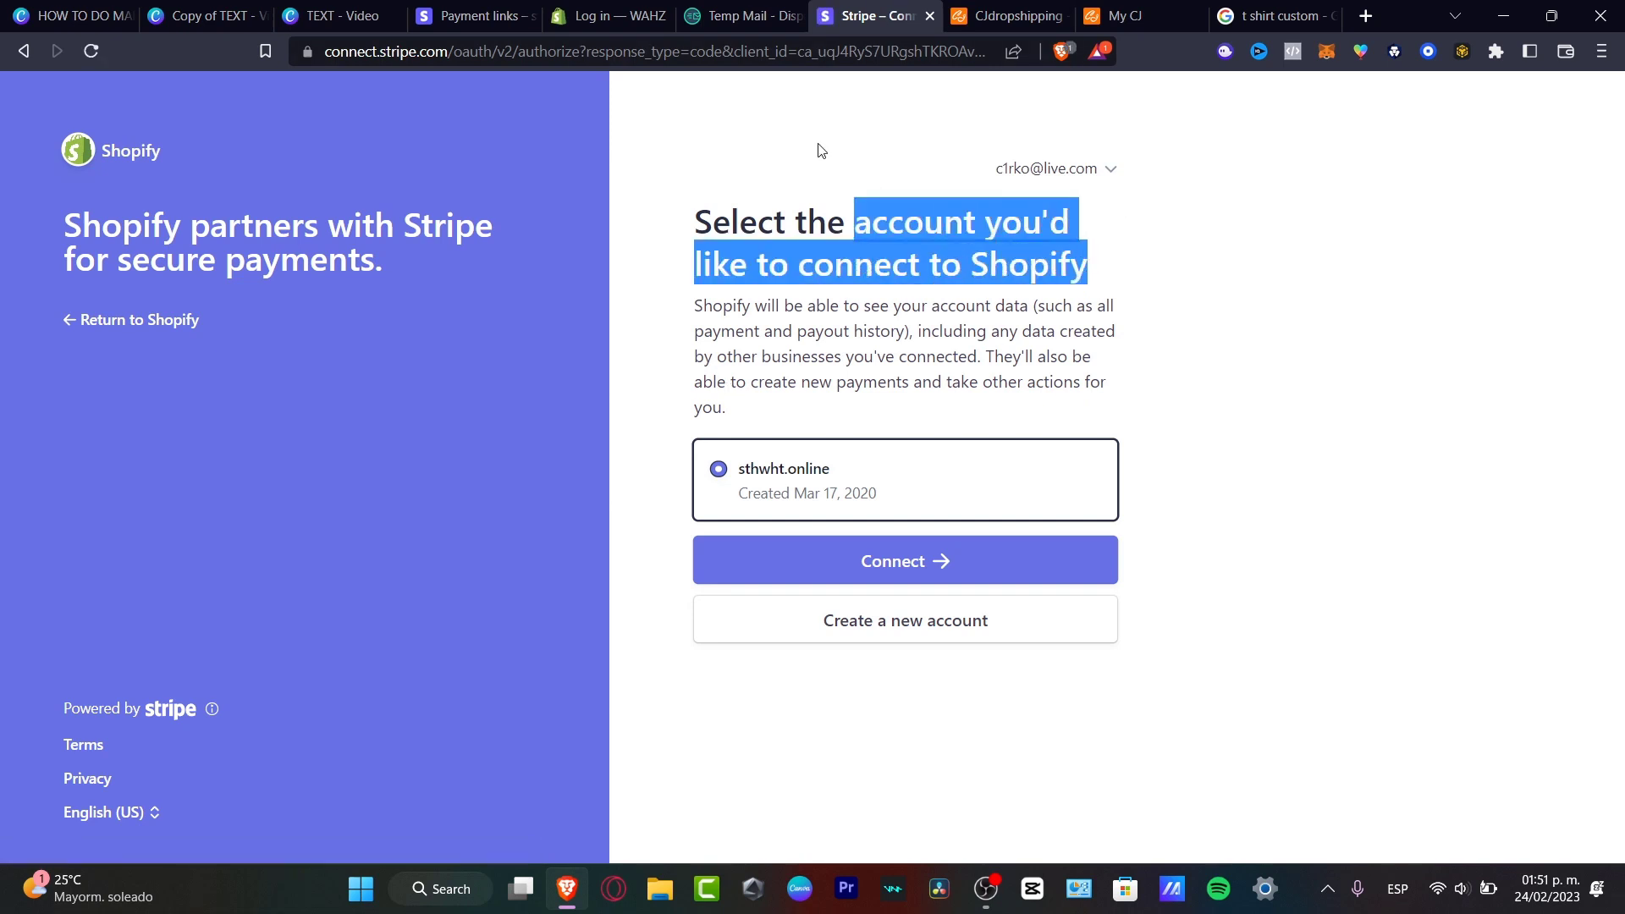
pyautogui.click(800, 489)
pyautogui.click(931, 549)
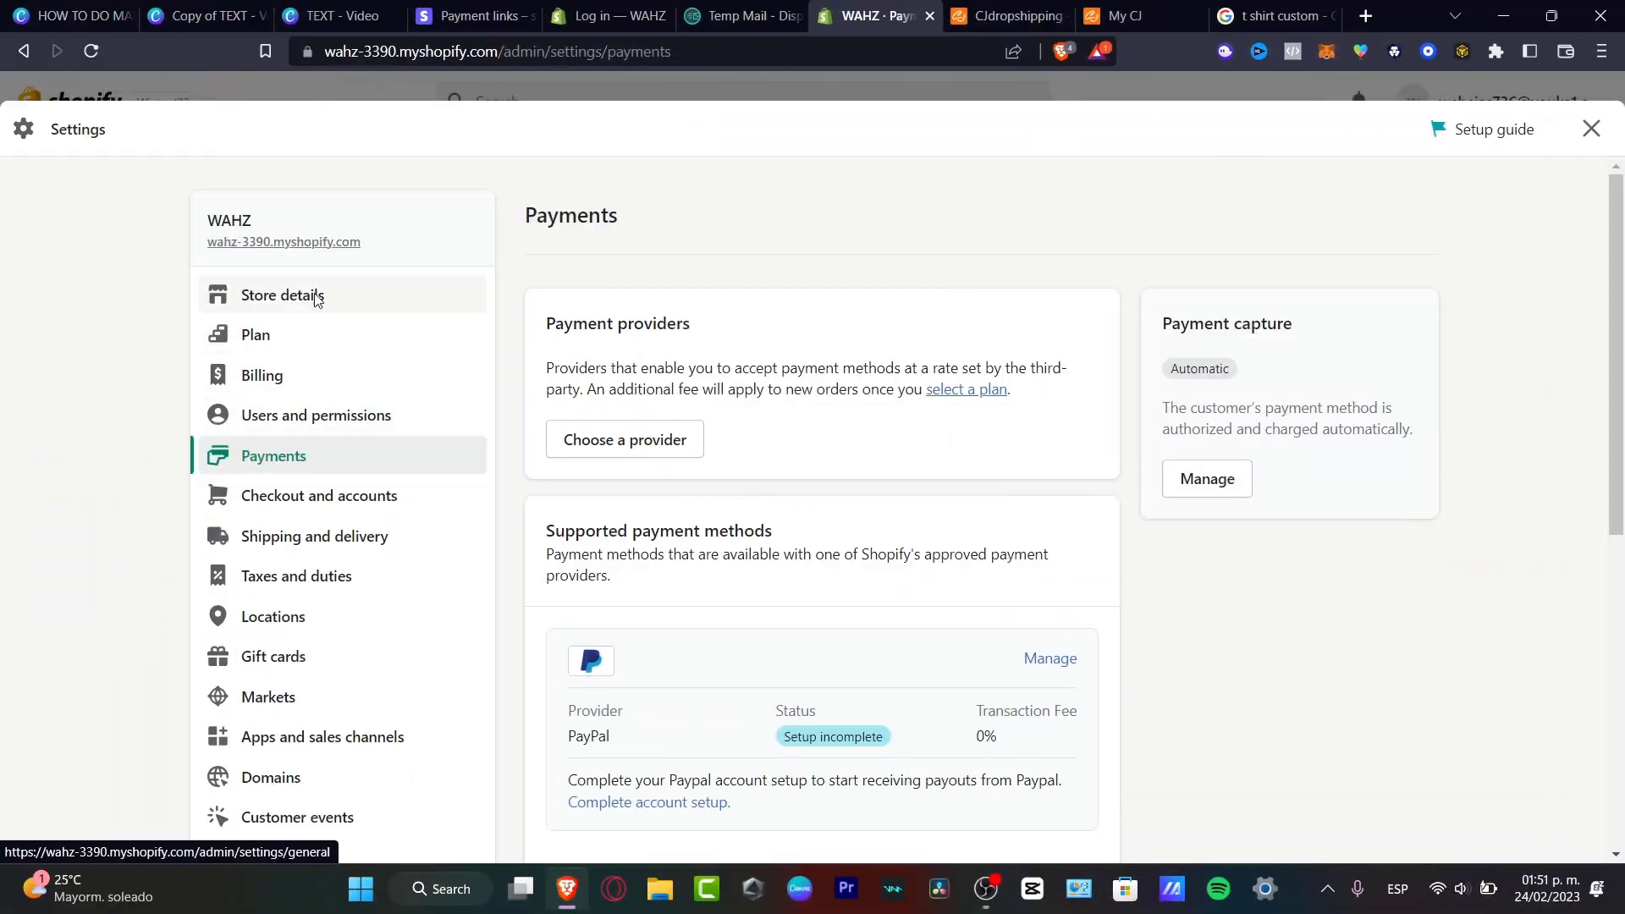
# Check Store details (Mexico address, Mexican pesos, Mexico City time zone), then close Settings.
pyautogui.click(313, 296)
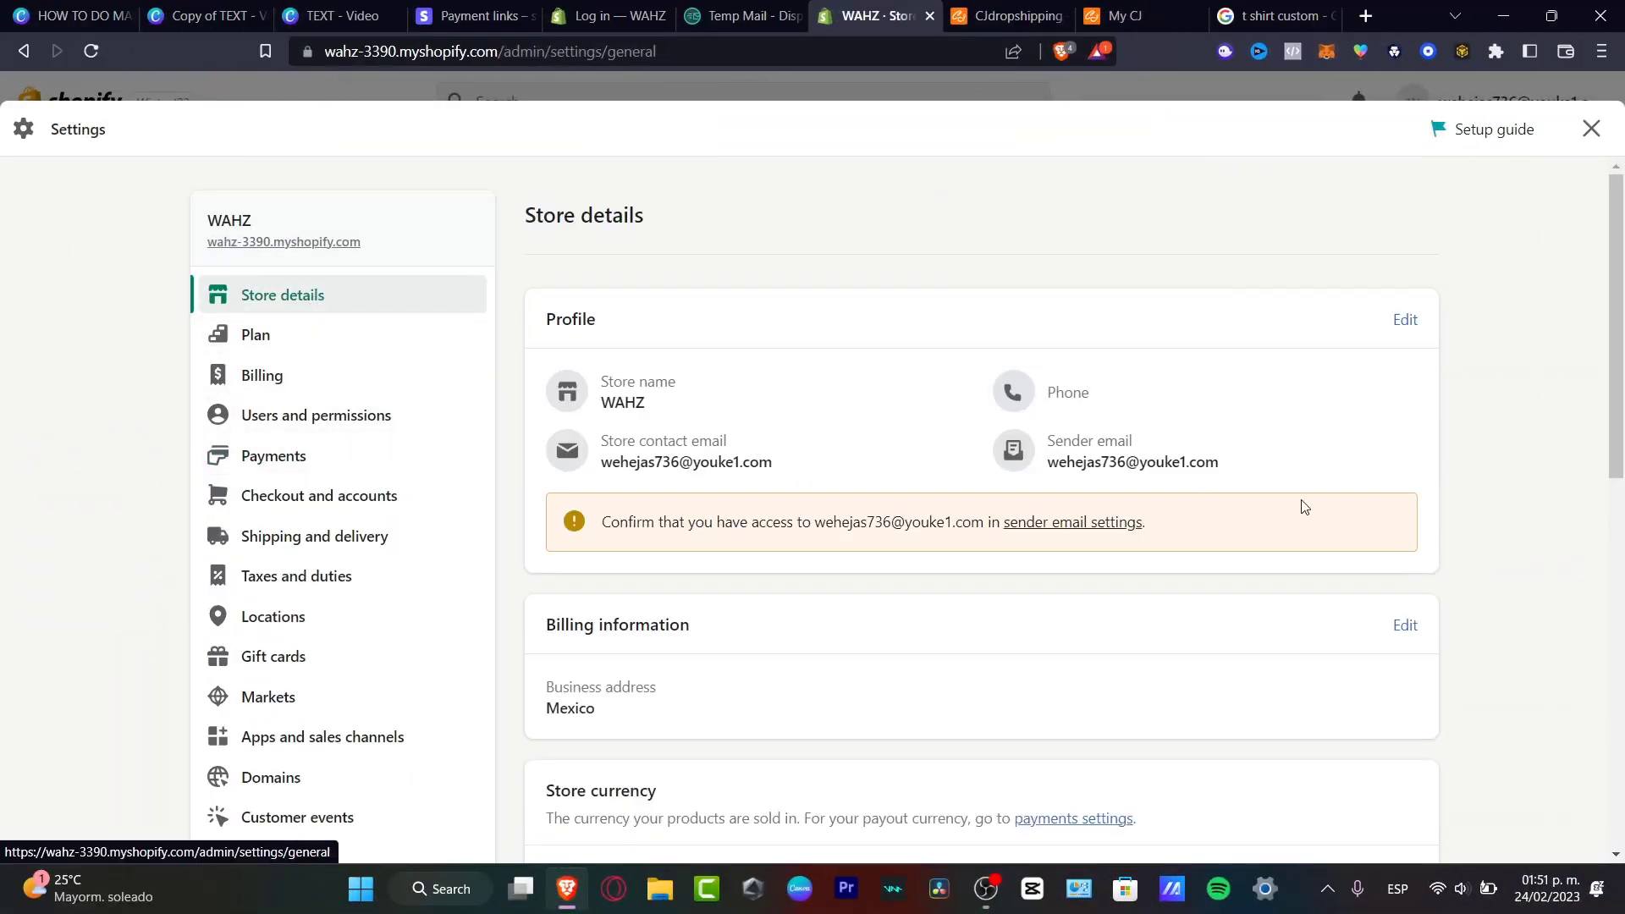
pyautogui.scroll(-4, 1303, 512)
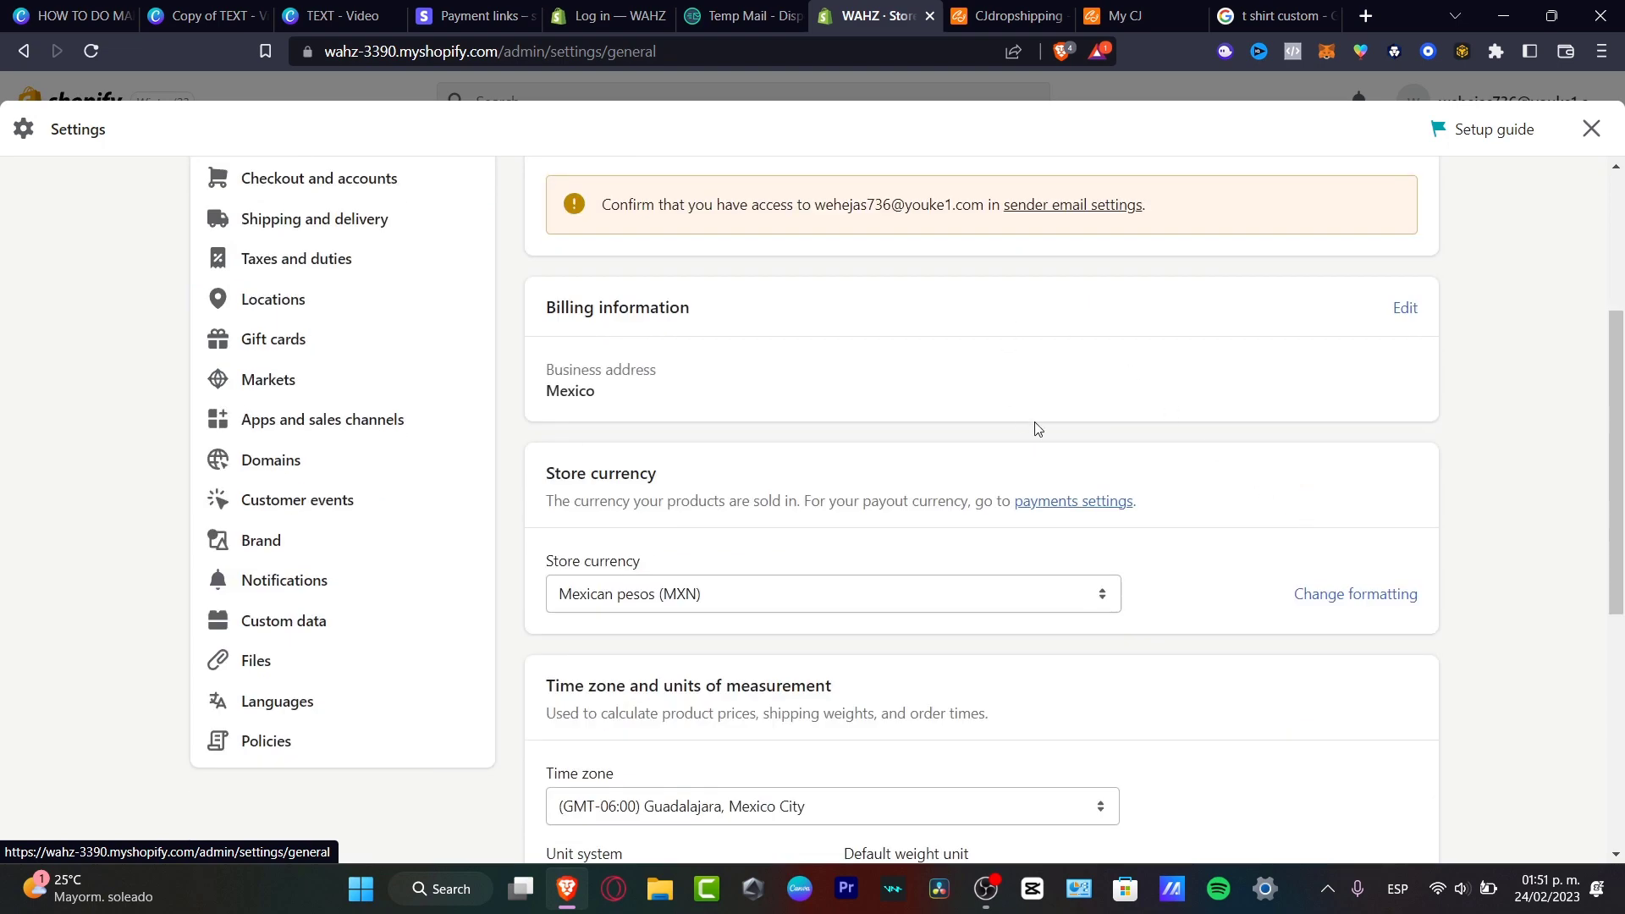
pyautogui.scroll(-6, 1037, 429)
pyautogui.scroll(5, 1037, 429)
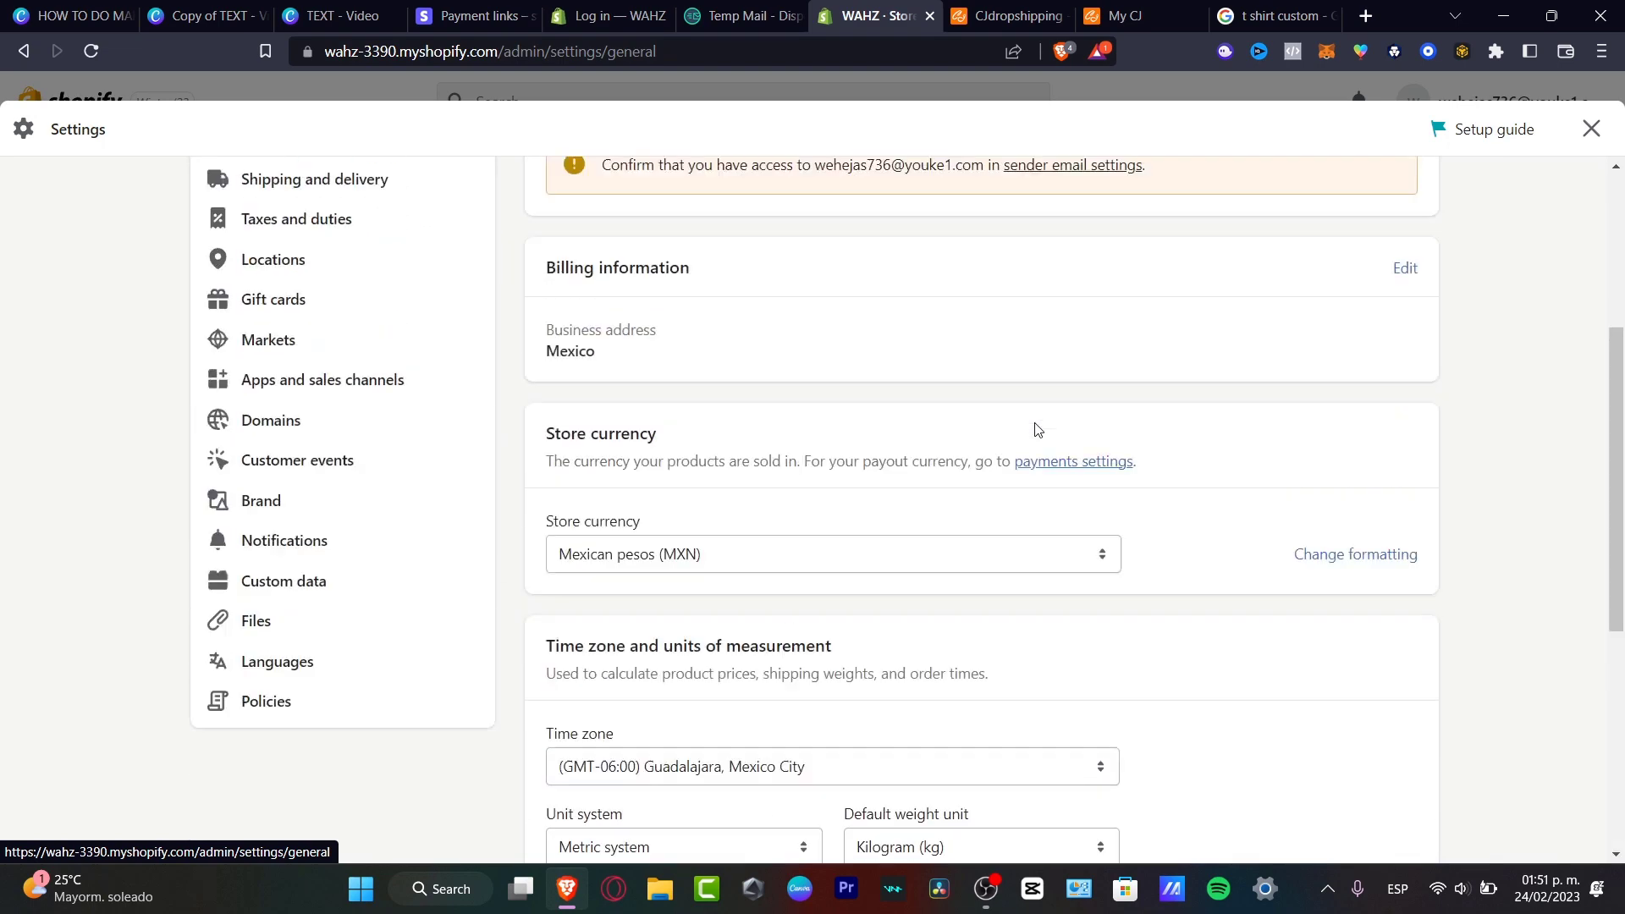
pyautogui.scroll(2, 1038, 428)
pyautogui.click(1591, 128)
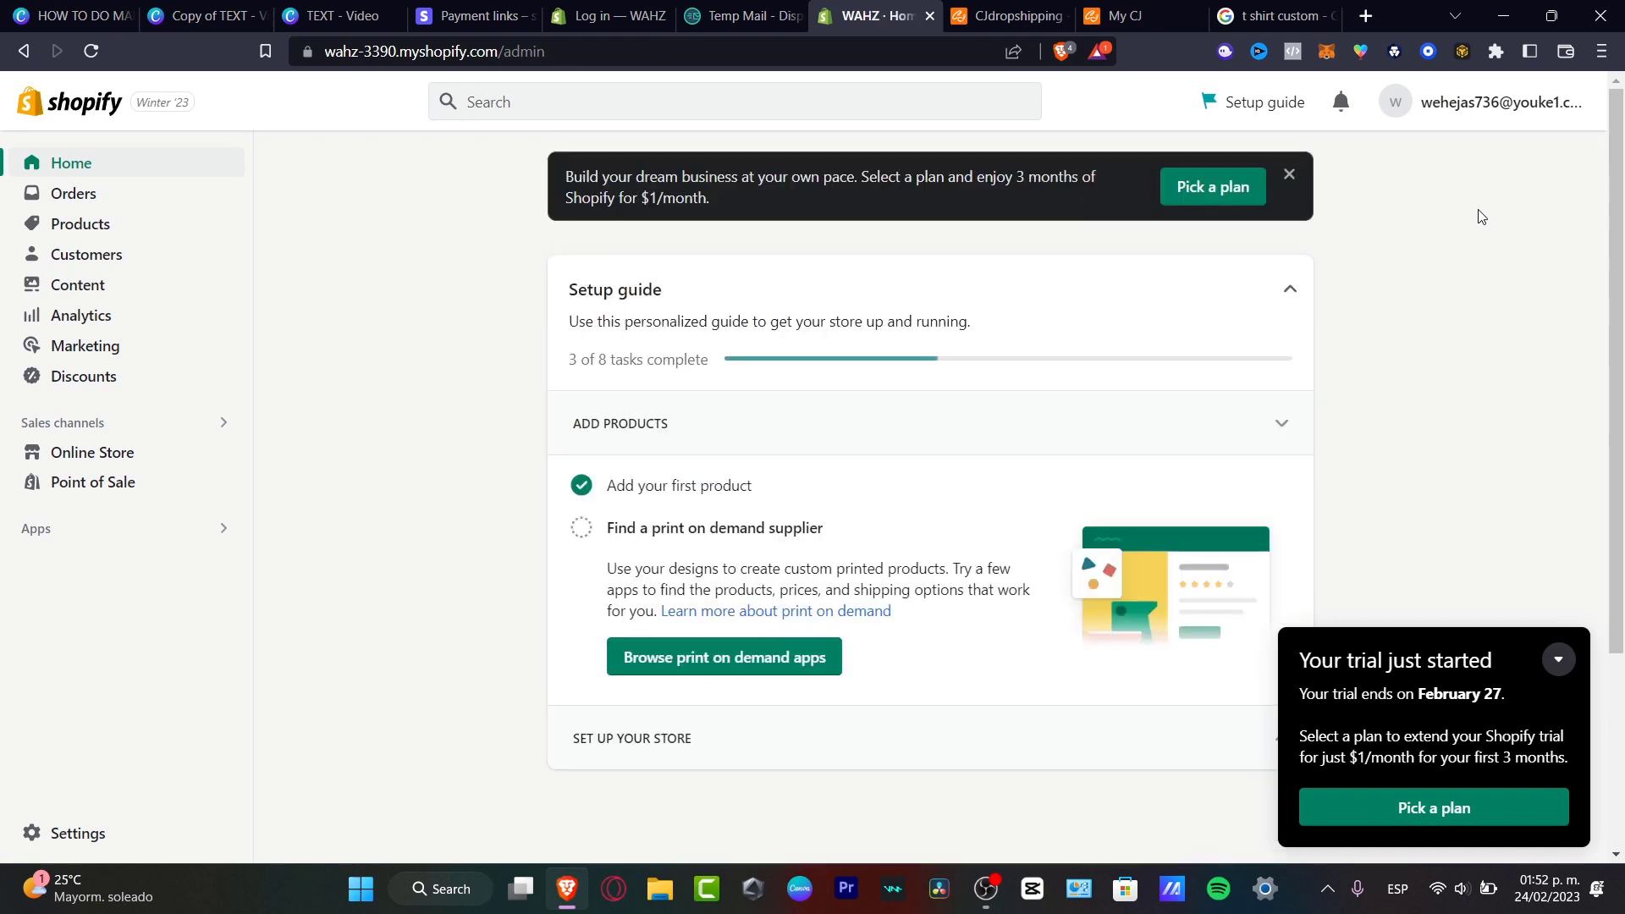
# Open Online Store > Themes and dismiss the trial reminder popup.
pyautogui.click(93, 452)
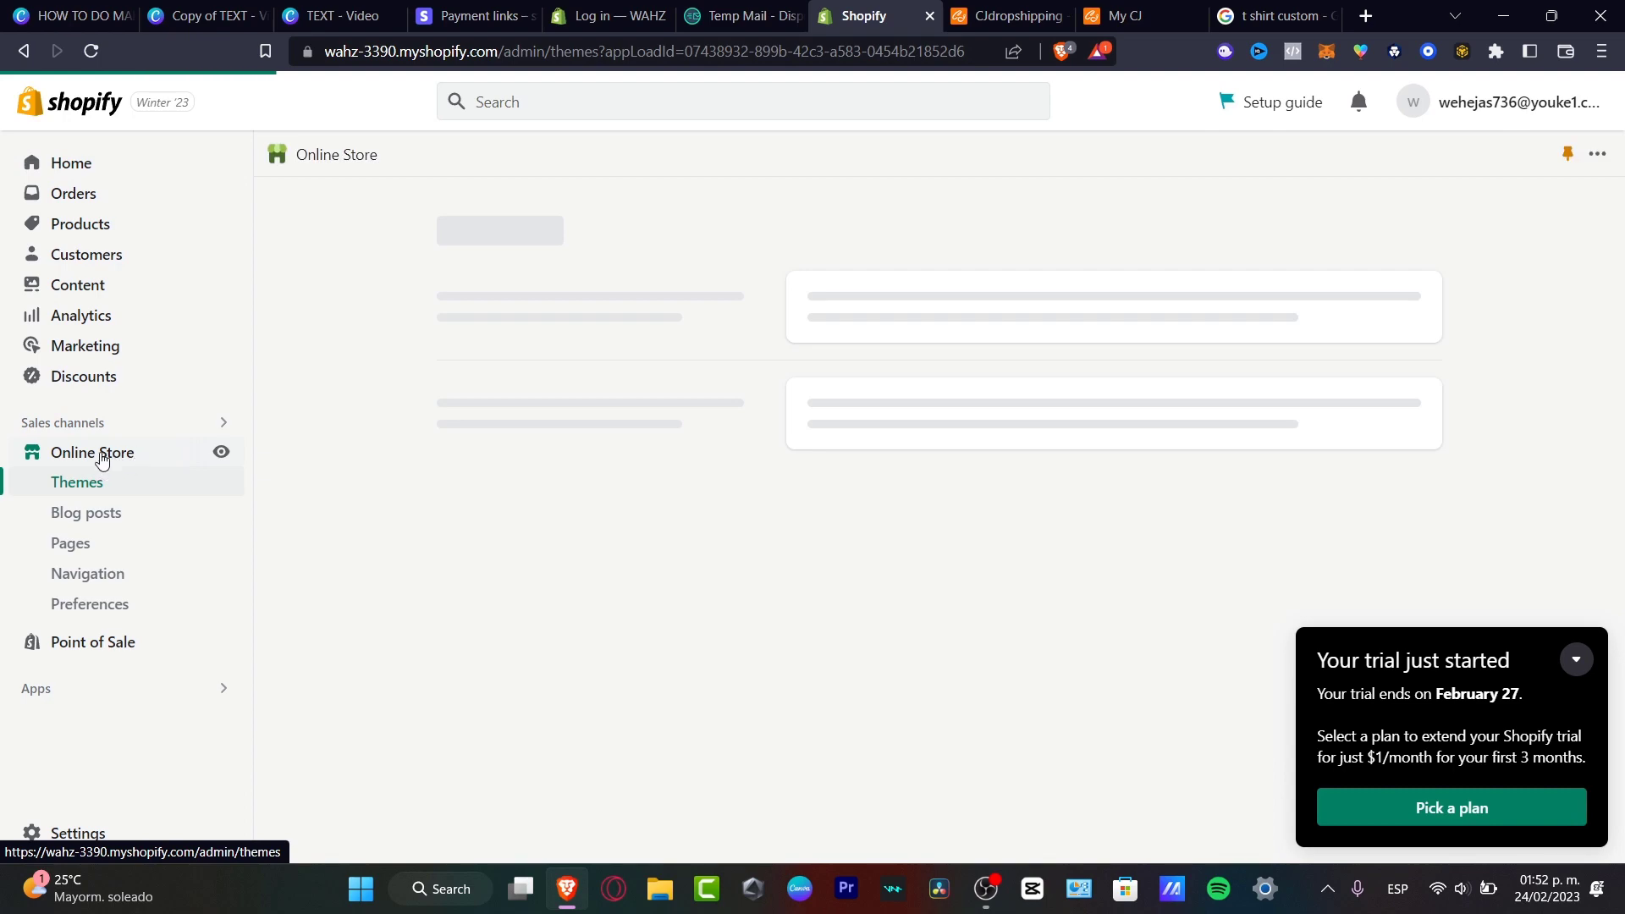
pyautogui.click(1579, 665)
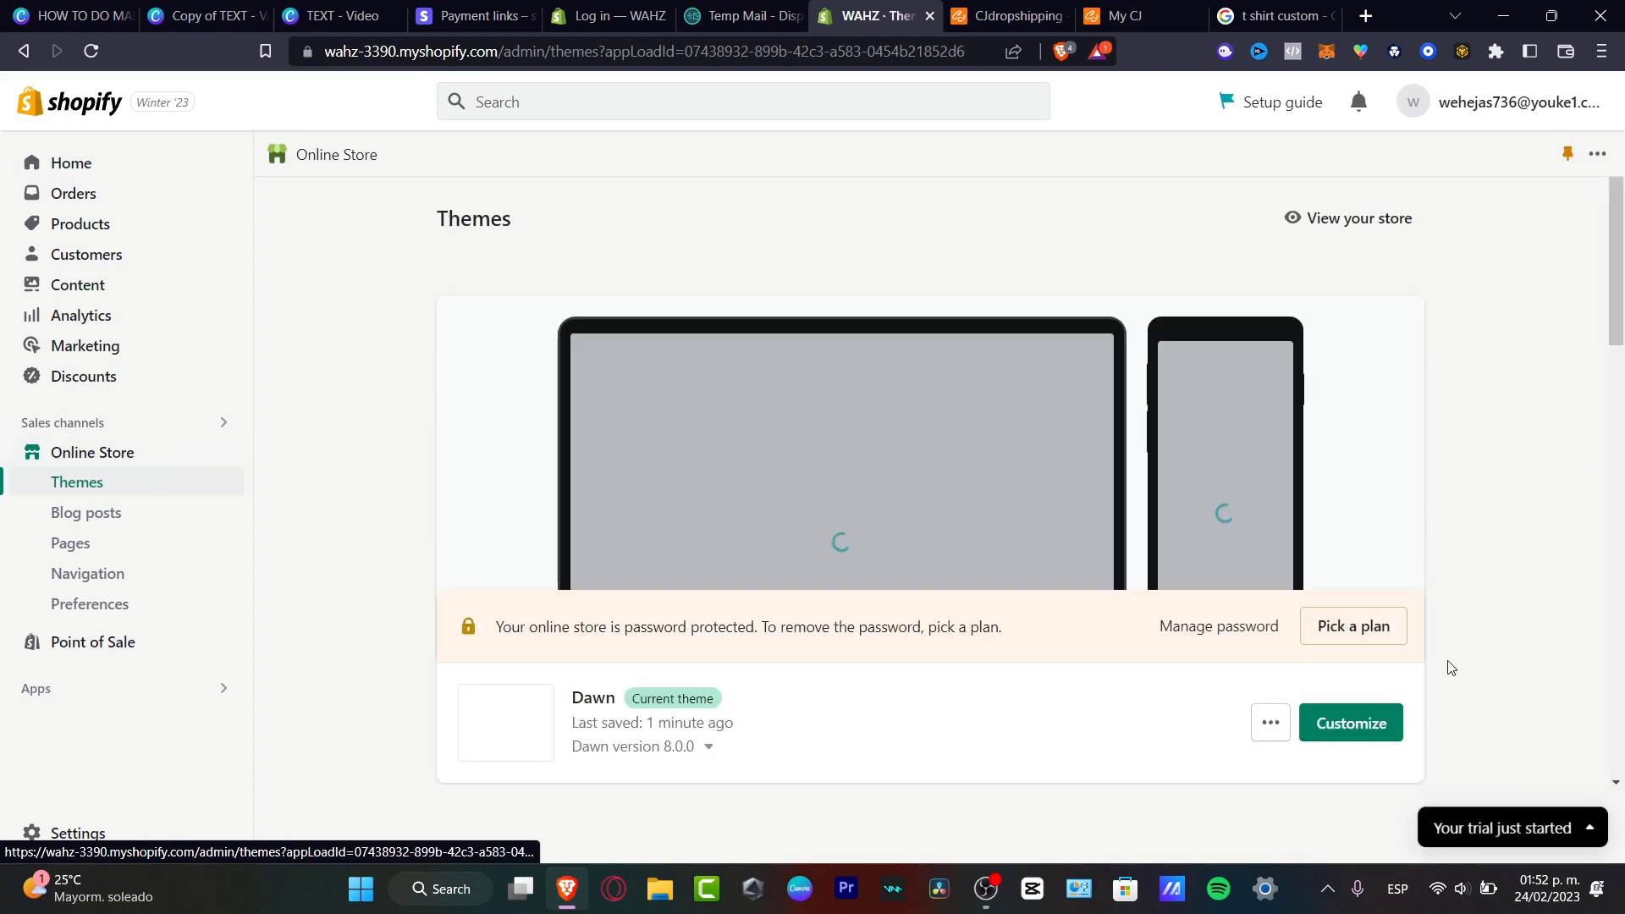
pyautogui.moveTo(497, 627); pyautogui.dragTo(1028, 637)
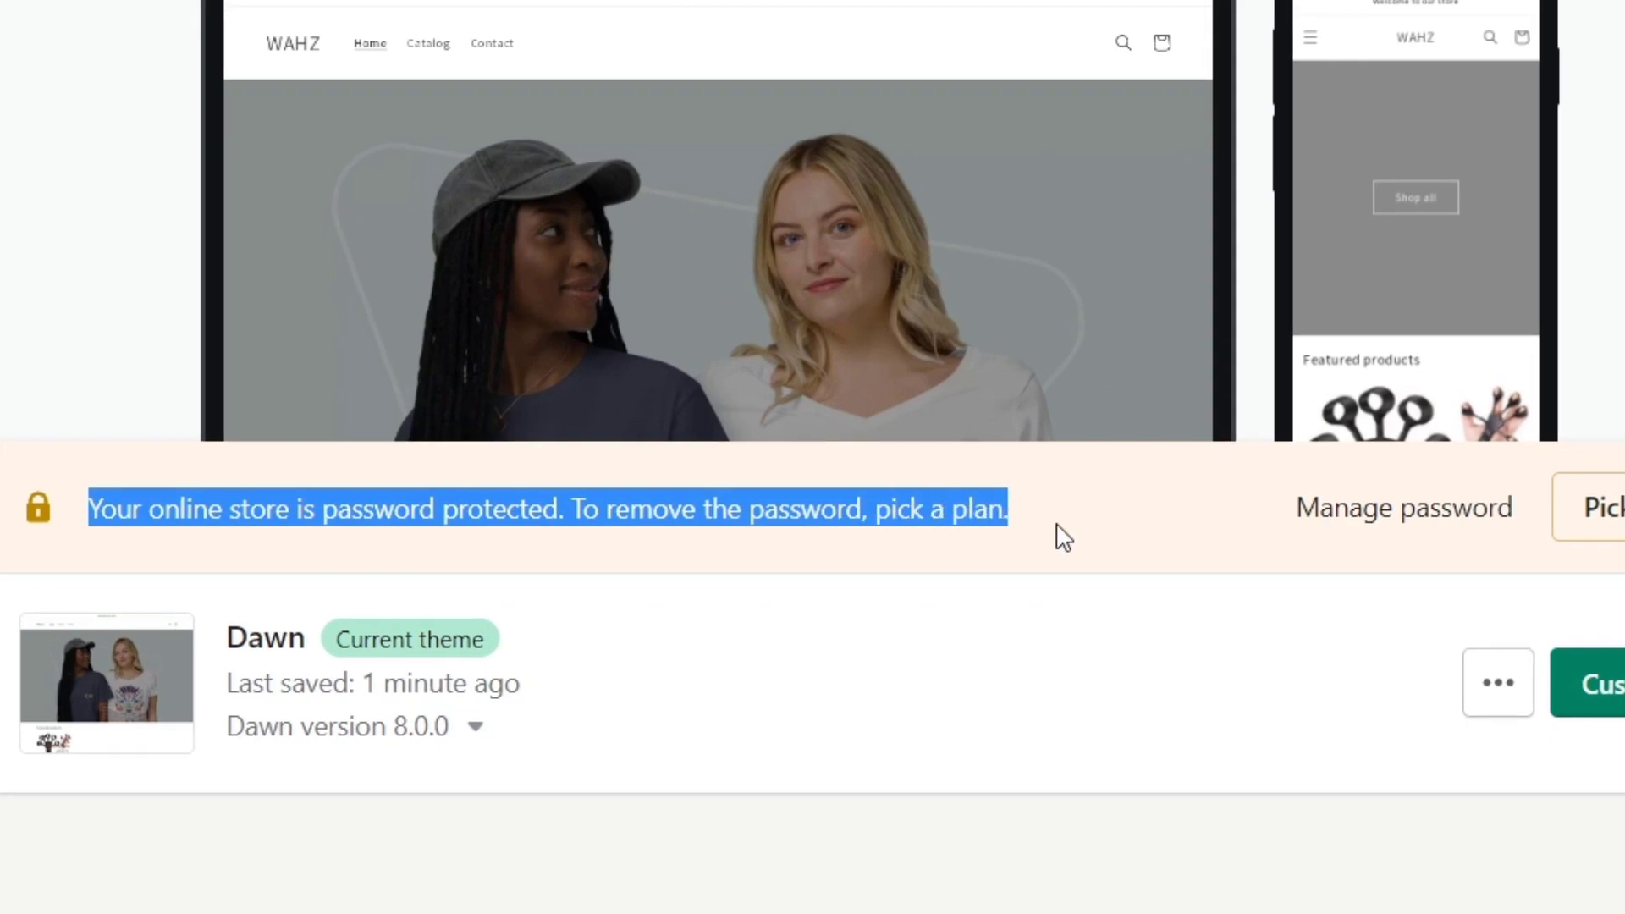
pyautogui.click(1056, 524)
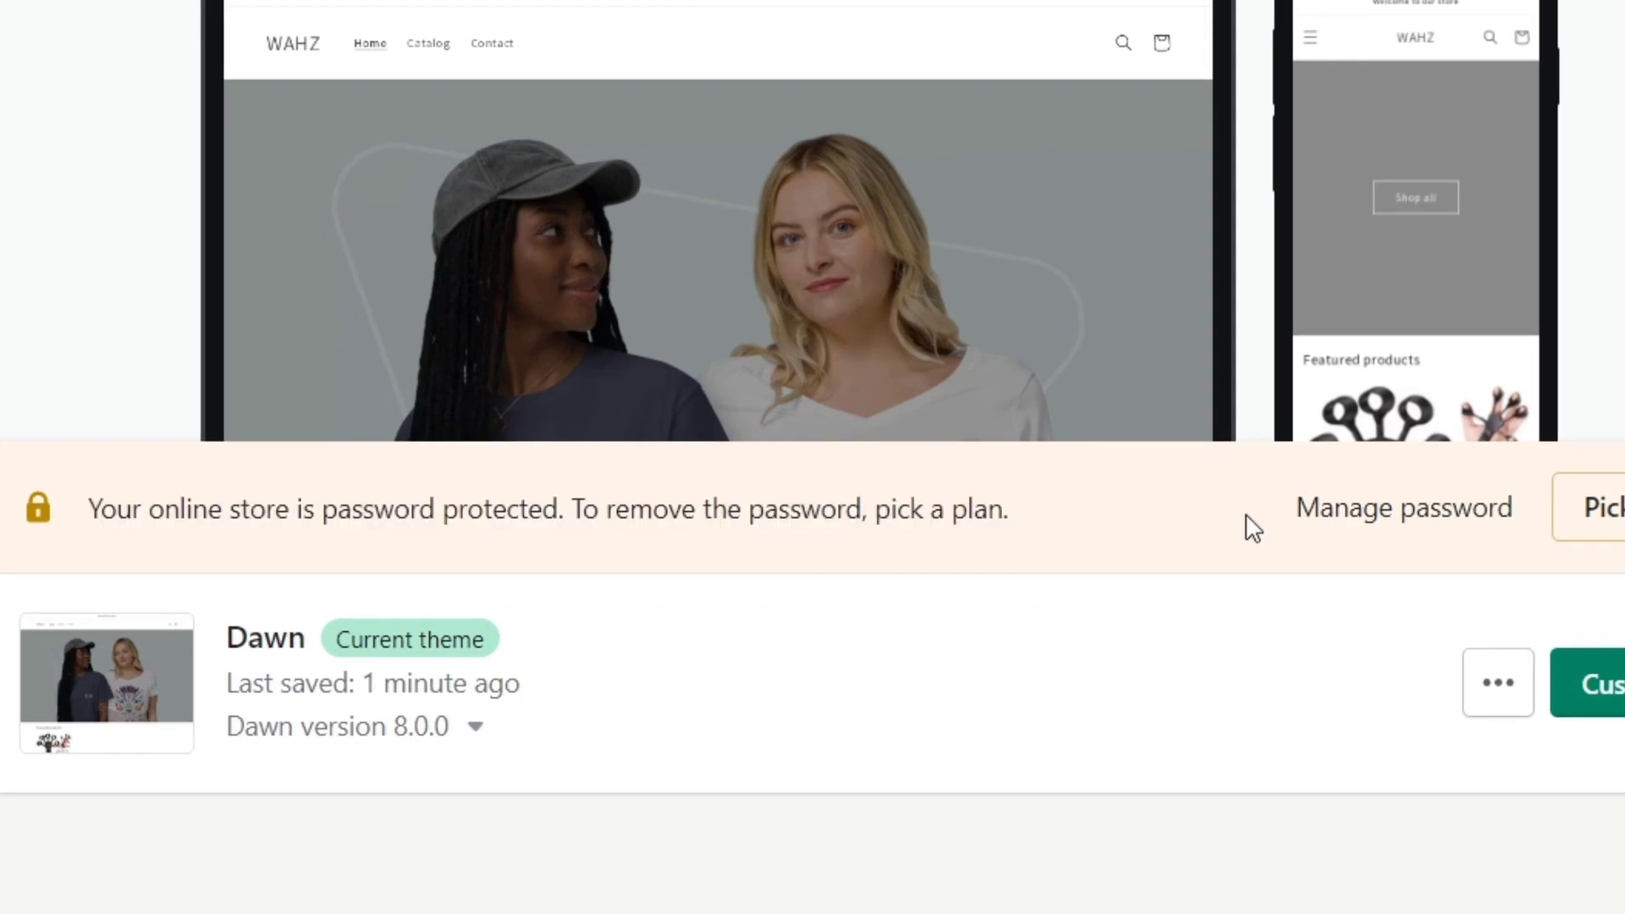
# Replace the store's access password with a new one and save, returning to Themes.
pyautogui.click(1437, 535)
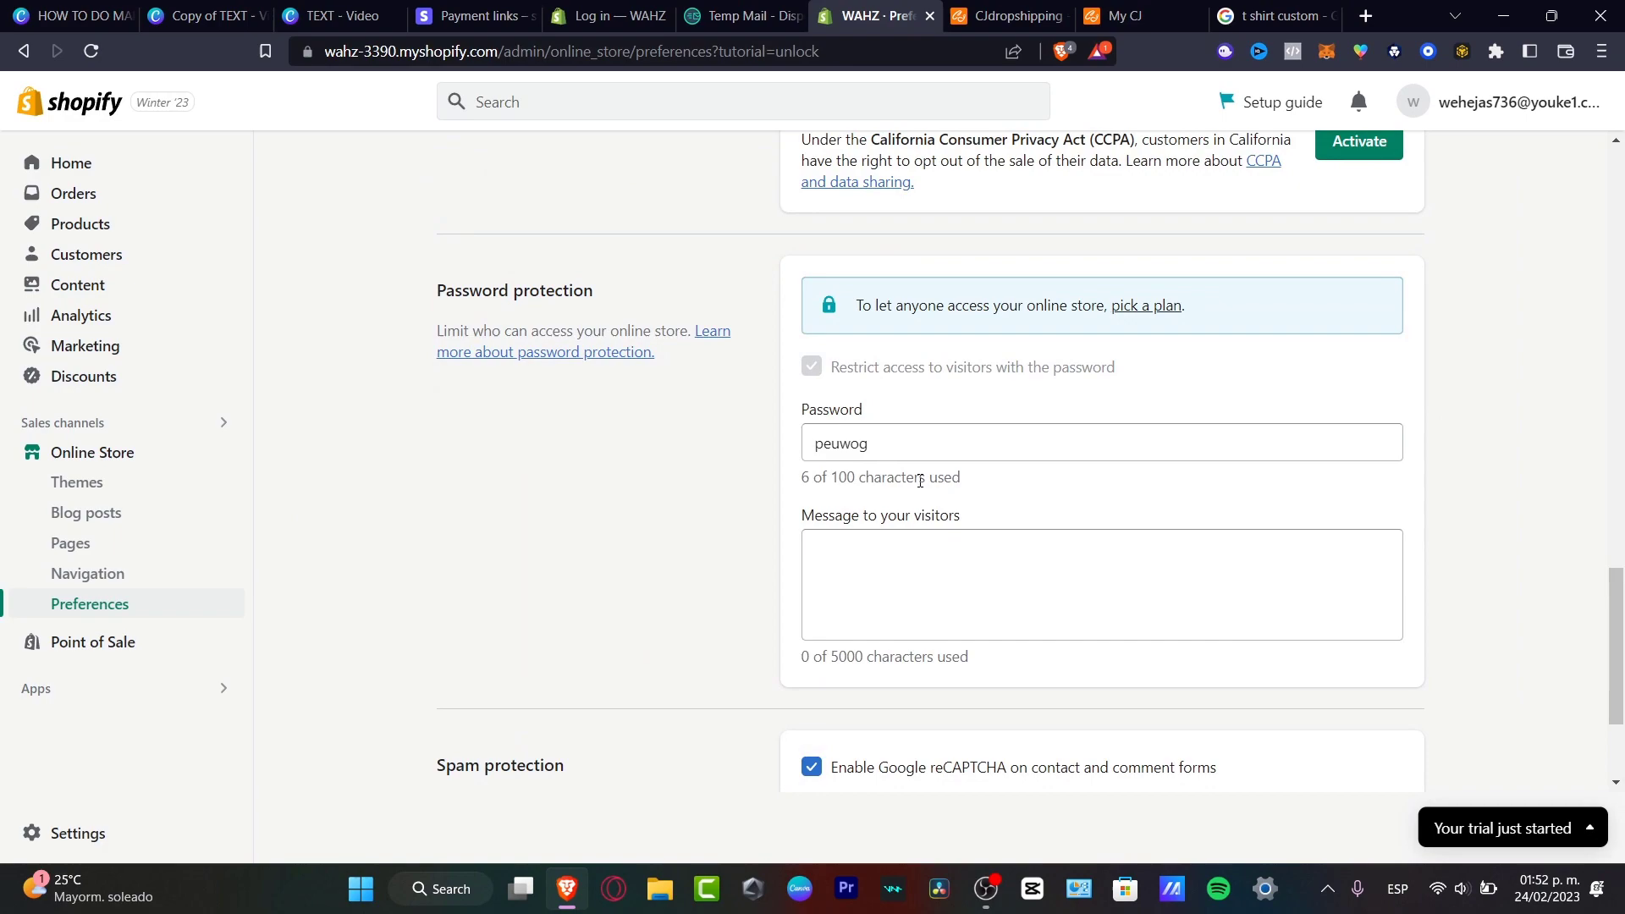
pyautogui.click(907, 449)
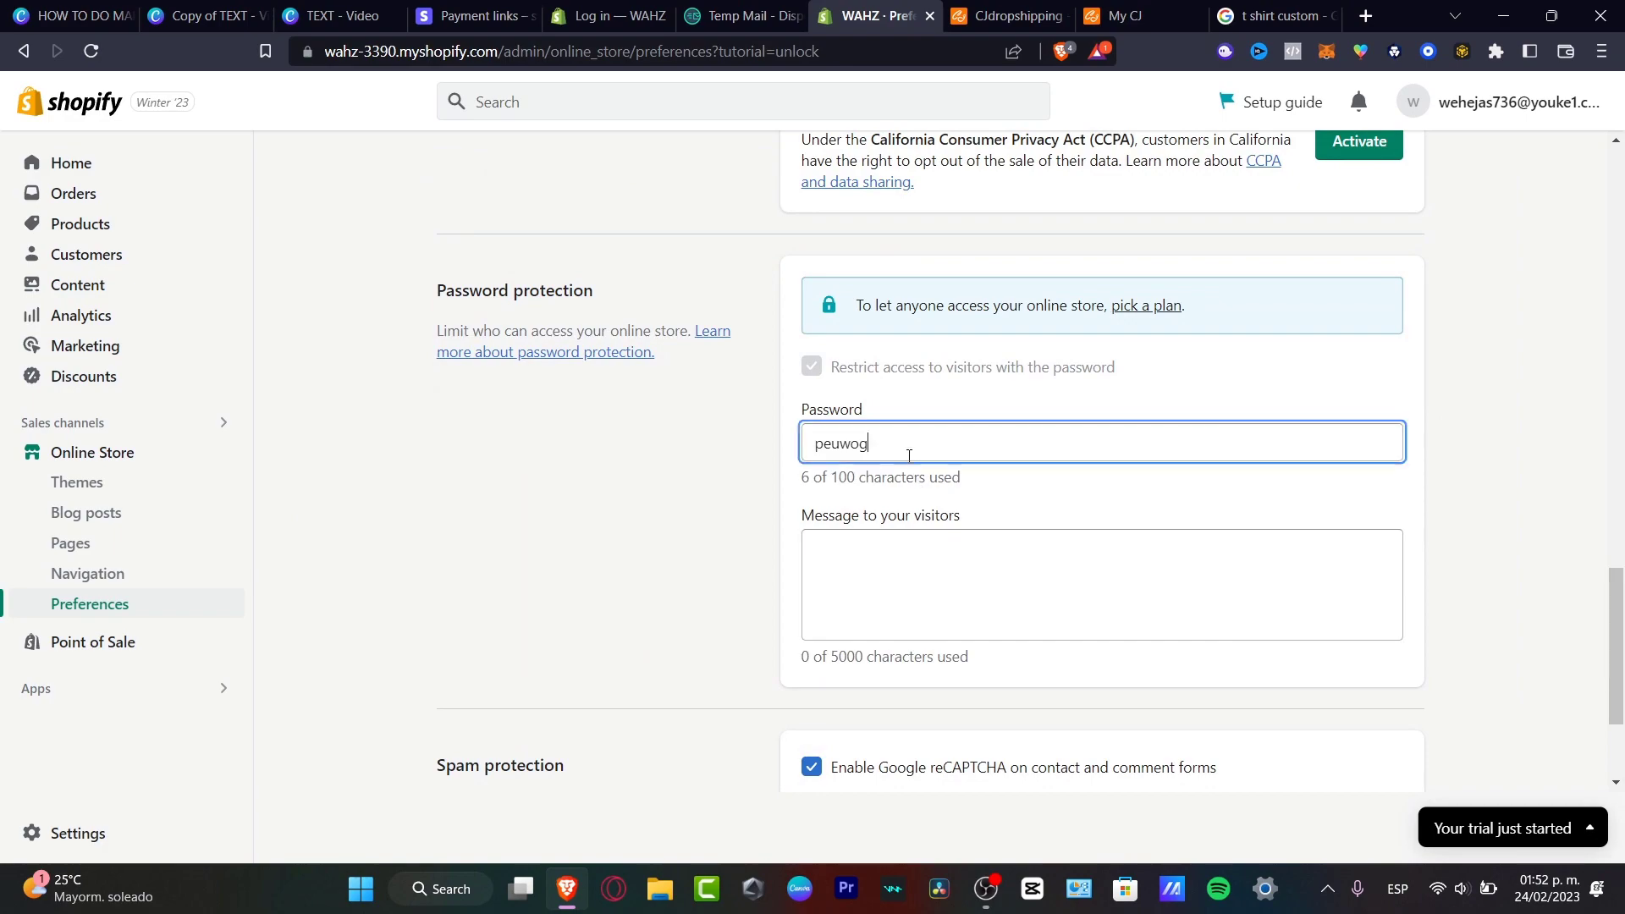
pyautogui.doubleClick(903, 450)
pyautogui.write('12345')
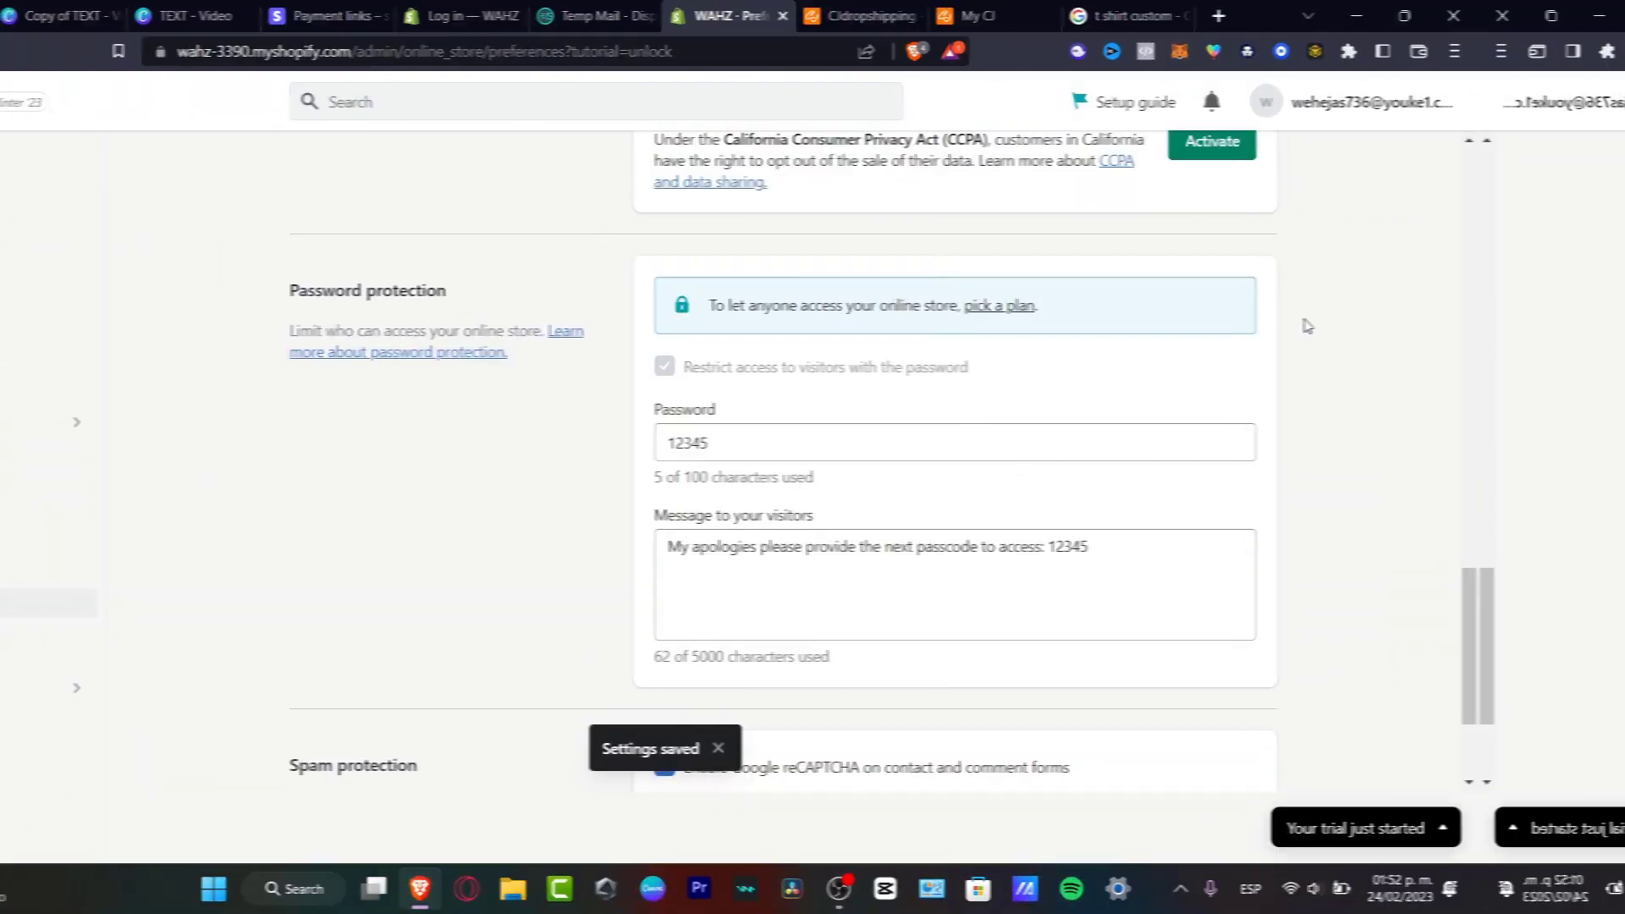
pyautogui.scroll(-3, 1460, 334)
pyautogui.scroll(15, 1460, 334)
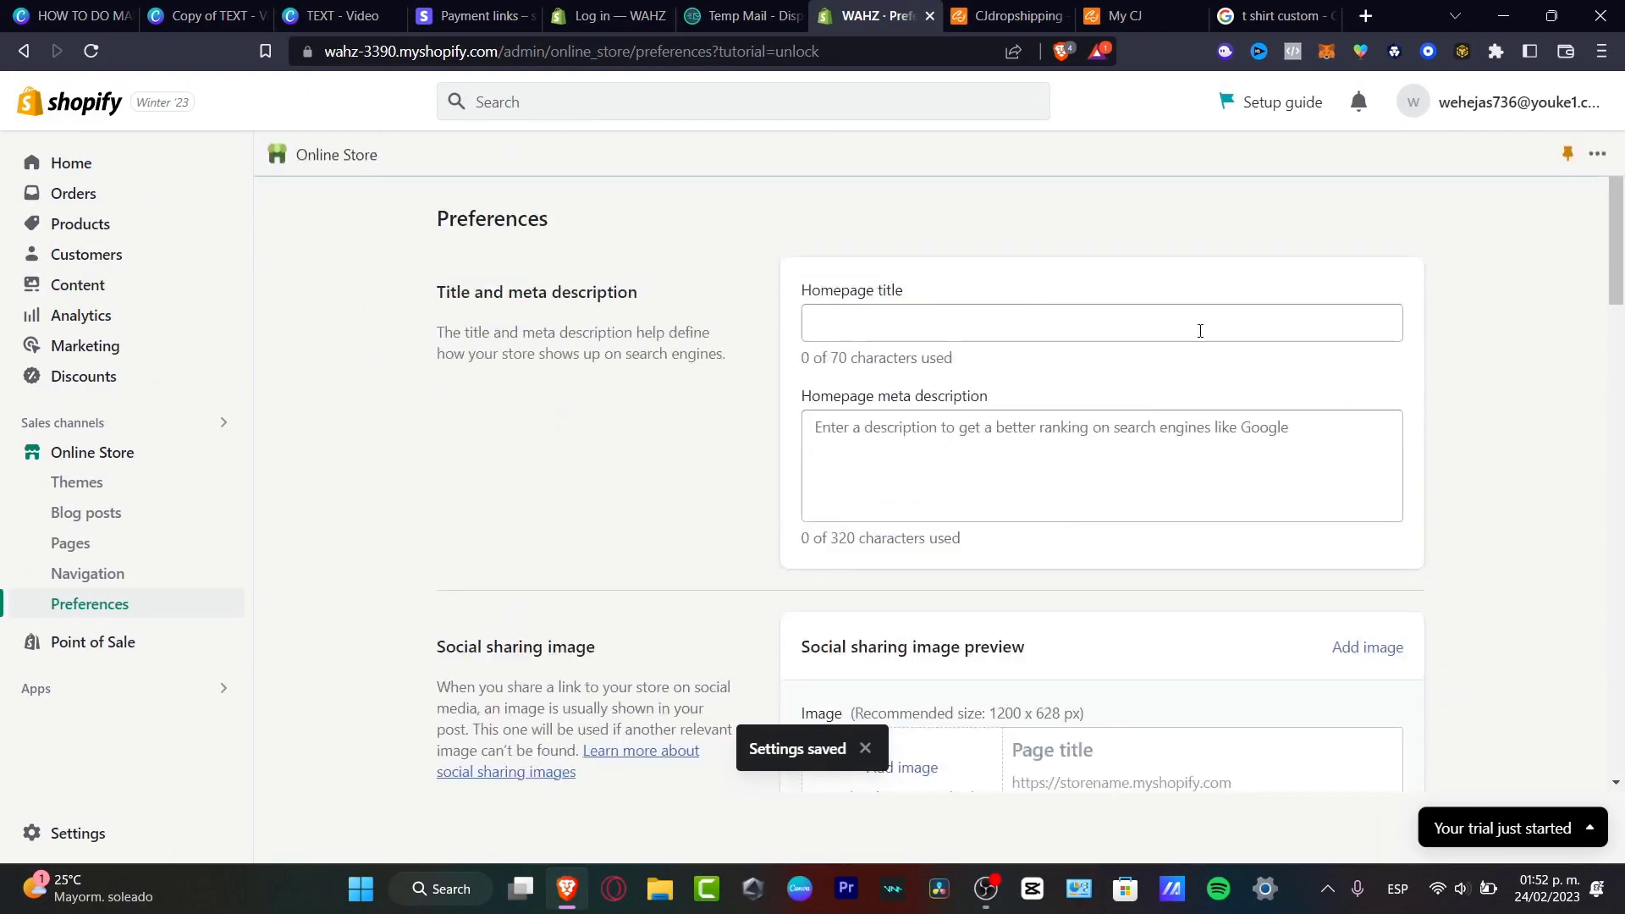
pyautogui.click(126, 478)
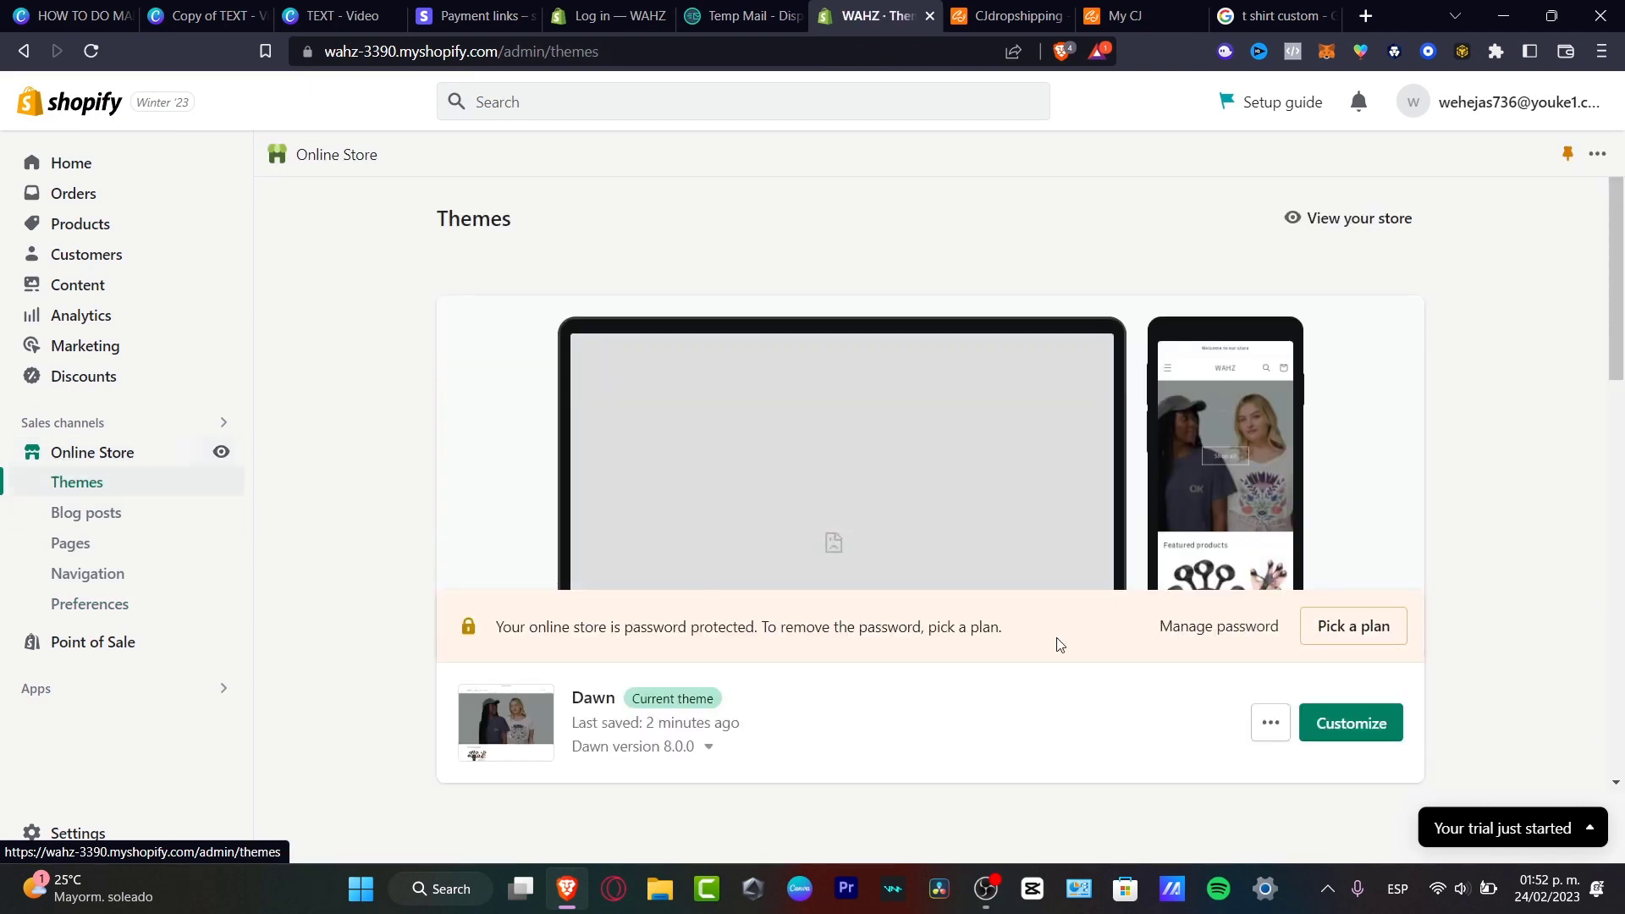
# Preview the WAHZ storefront with its t-shirt banner, then open the empty Orders page.
pyautogui.click(1318, 216)
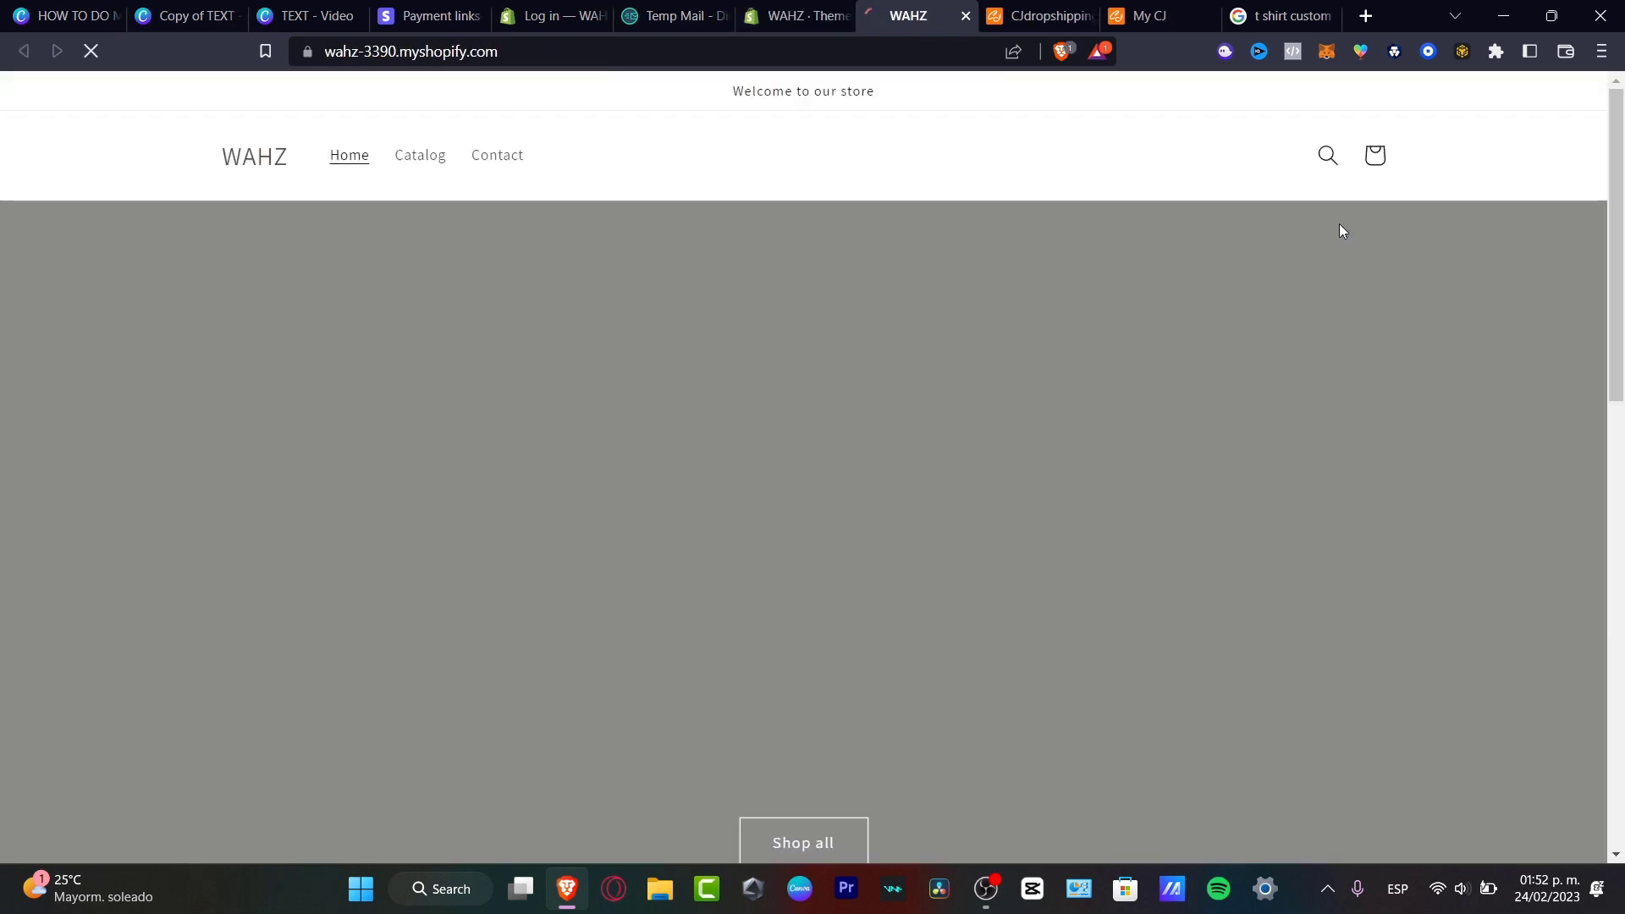
pyautogui.scroll(-3, 885, 589)
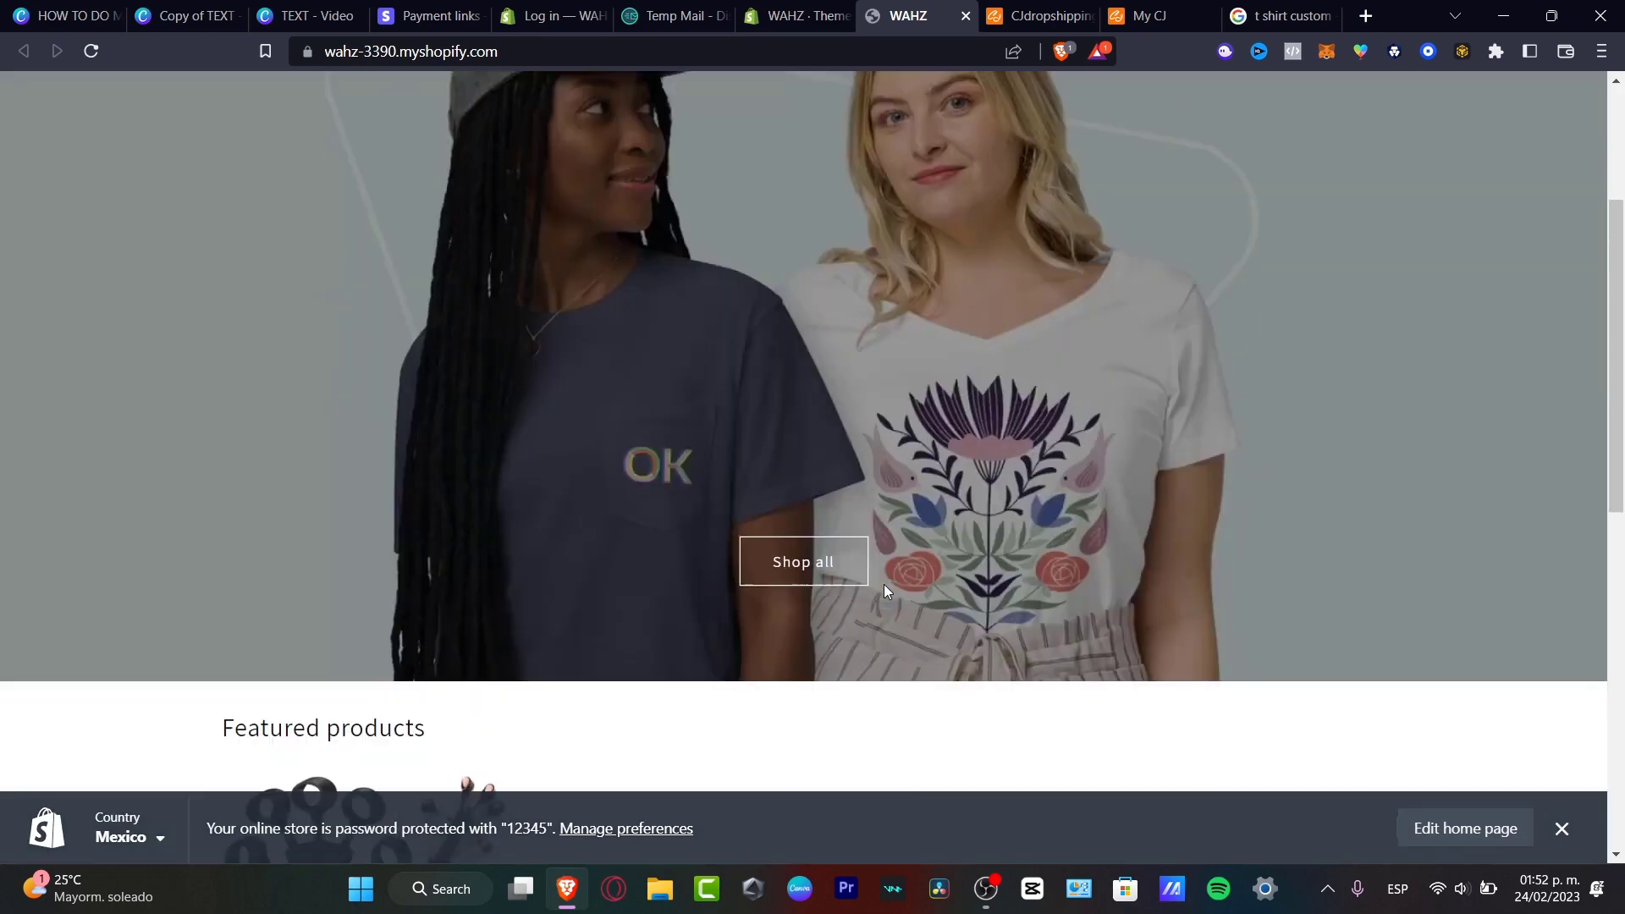
pyautogui.scroll(-4, 884, 590)
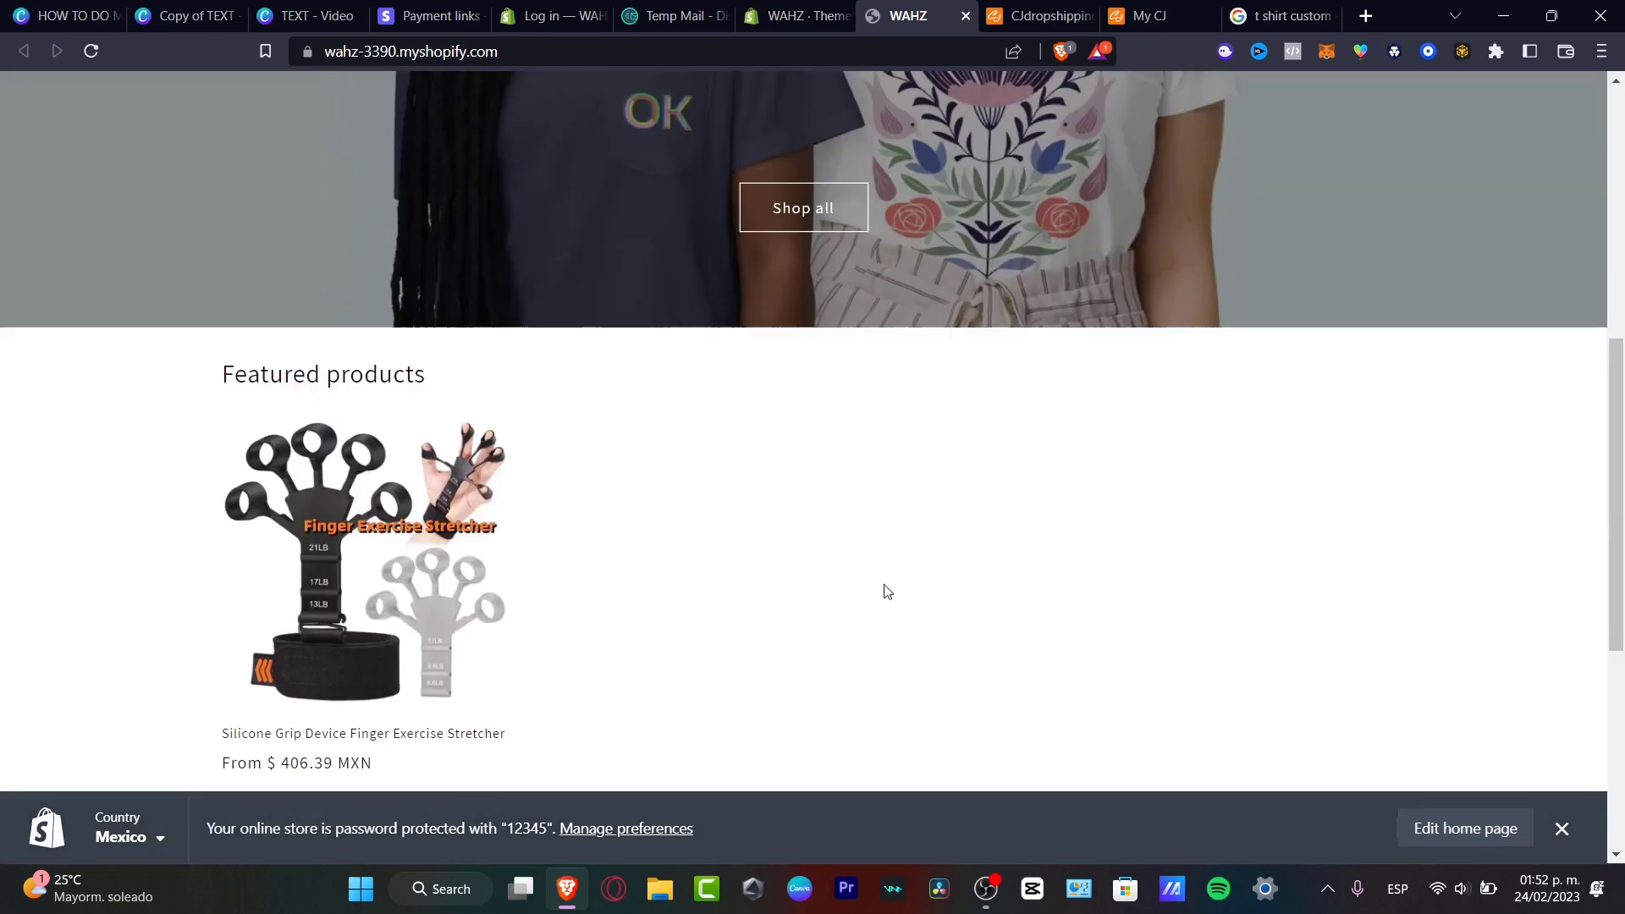
pyautogui.click(1563, 829)
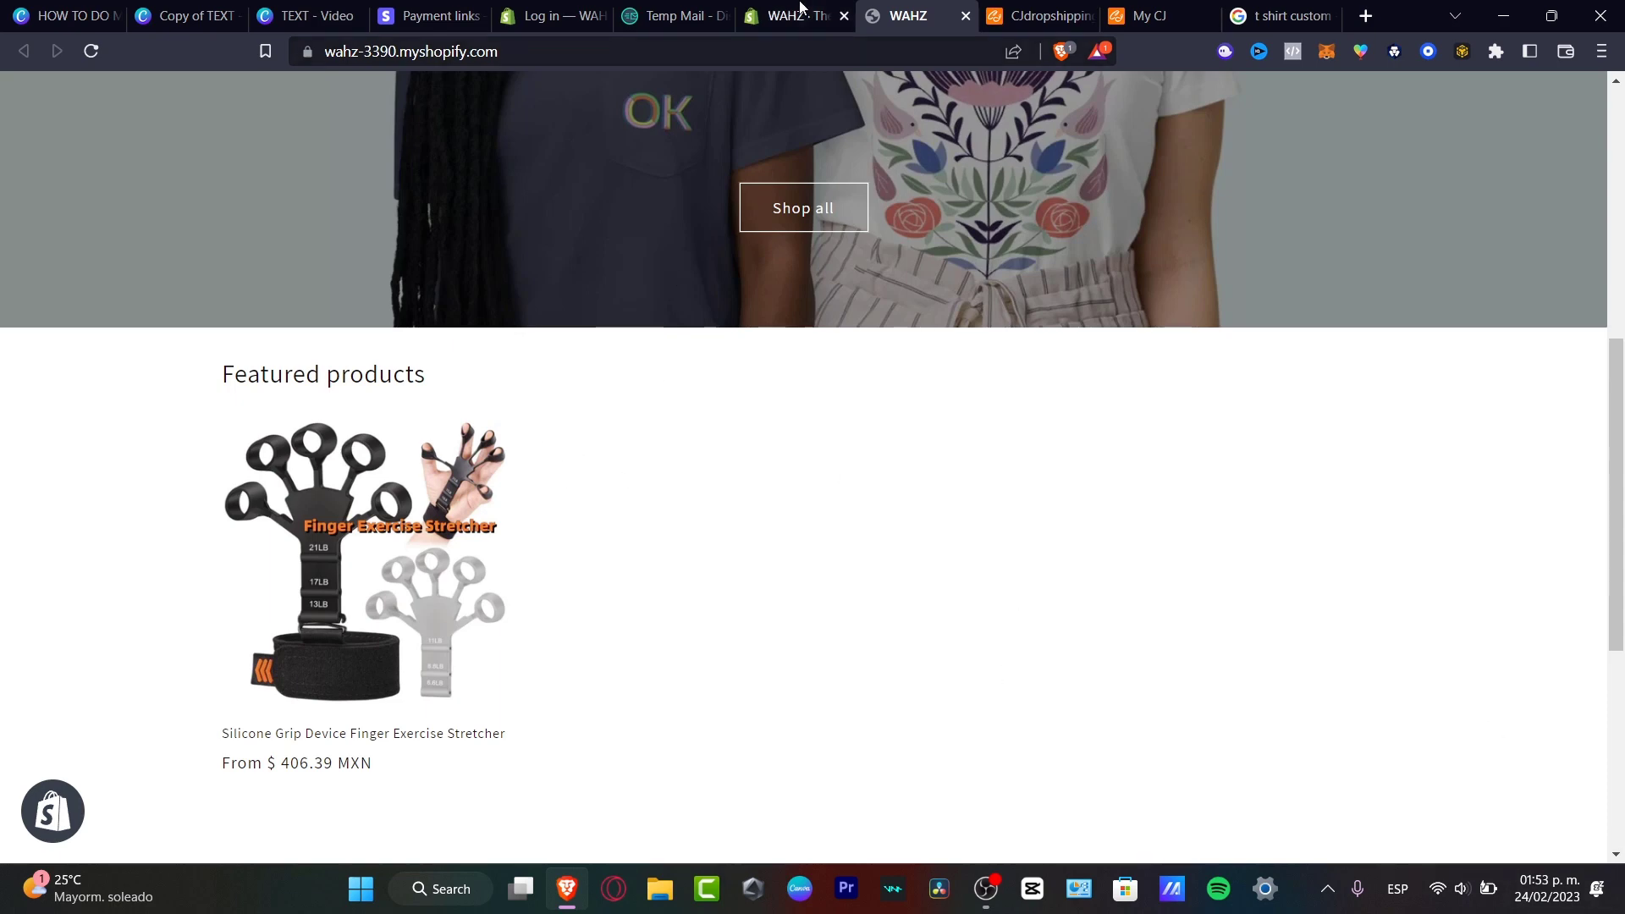
pyautogui.click(796, 15)
pyautogui.click(142, 194)
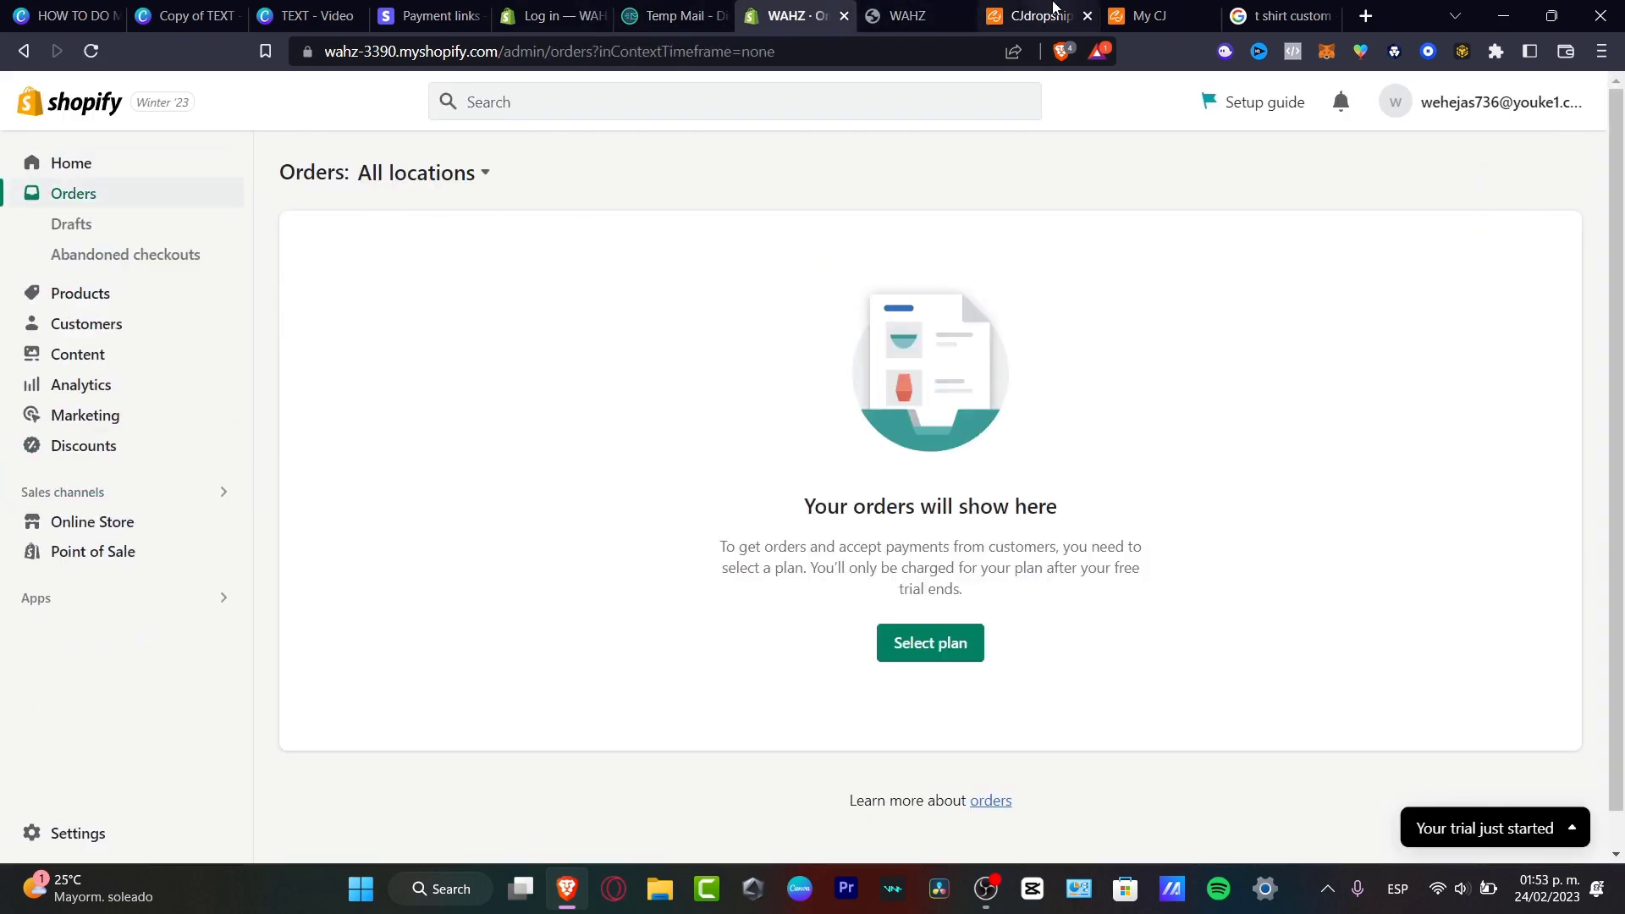
# In the My CJ tab, open Orders > Imported Orders in the CJdropshipping sidebar.
pyautogui.click(1150, 15)
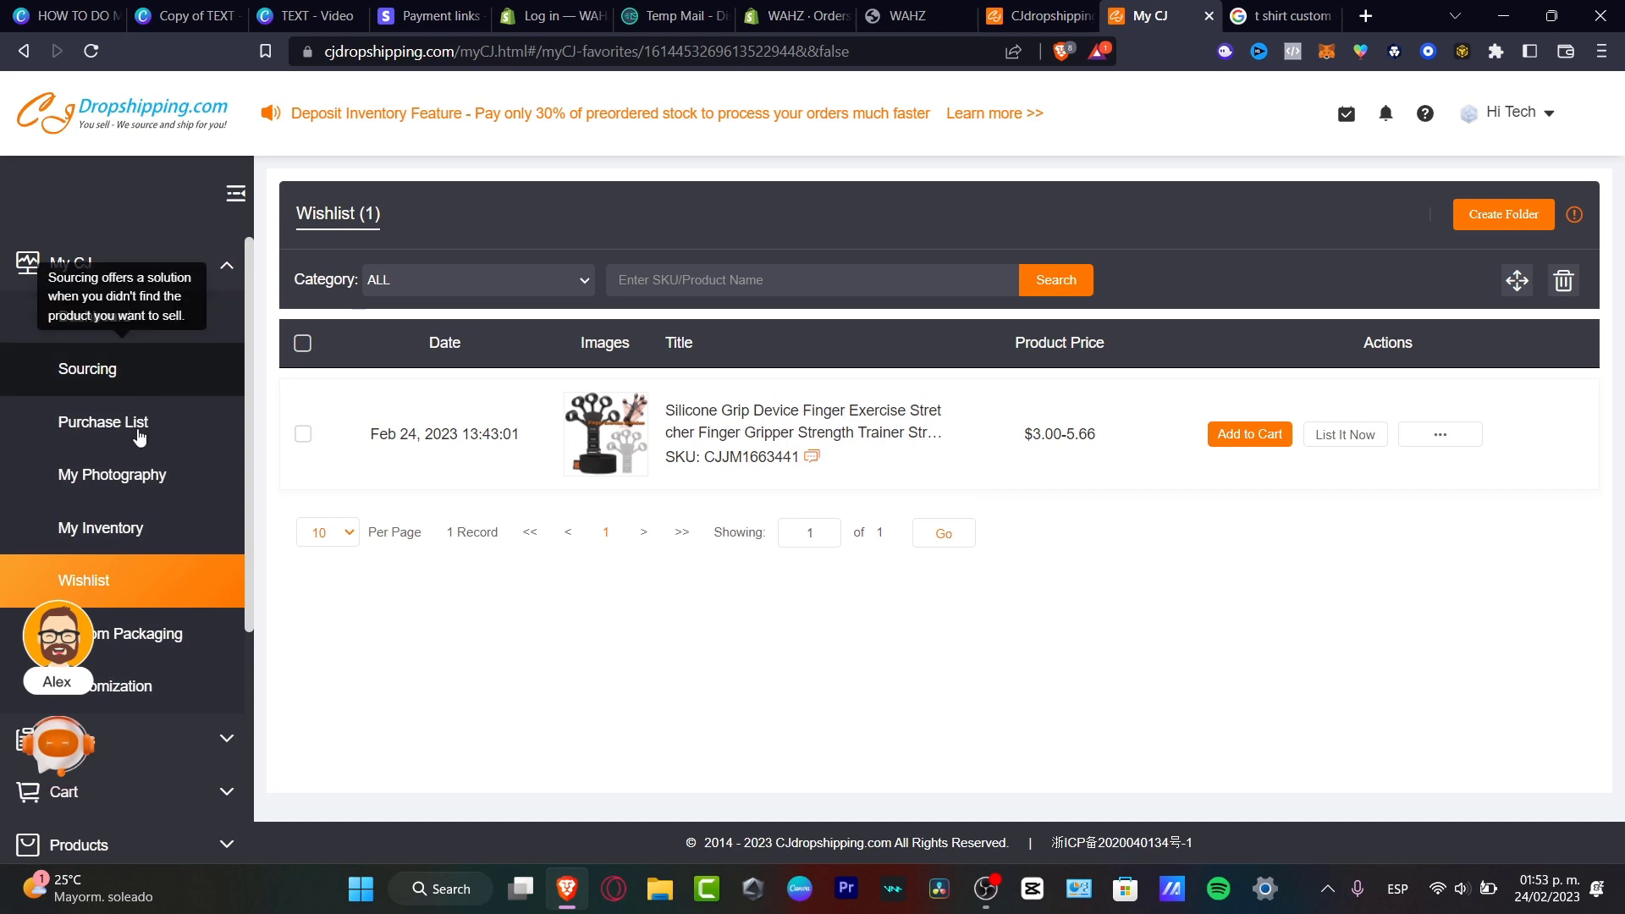
pyautogui.scroll(-4, 180, 622)
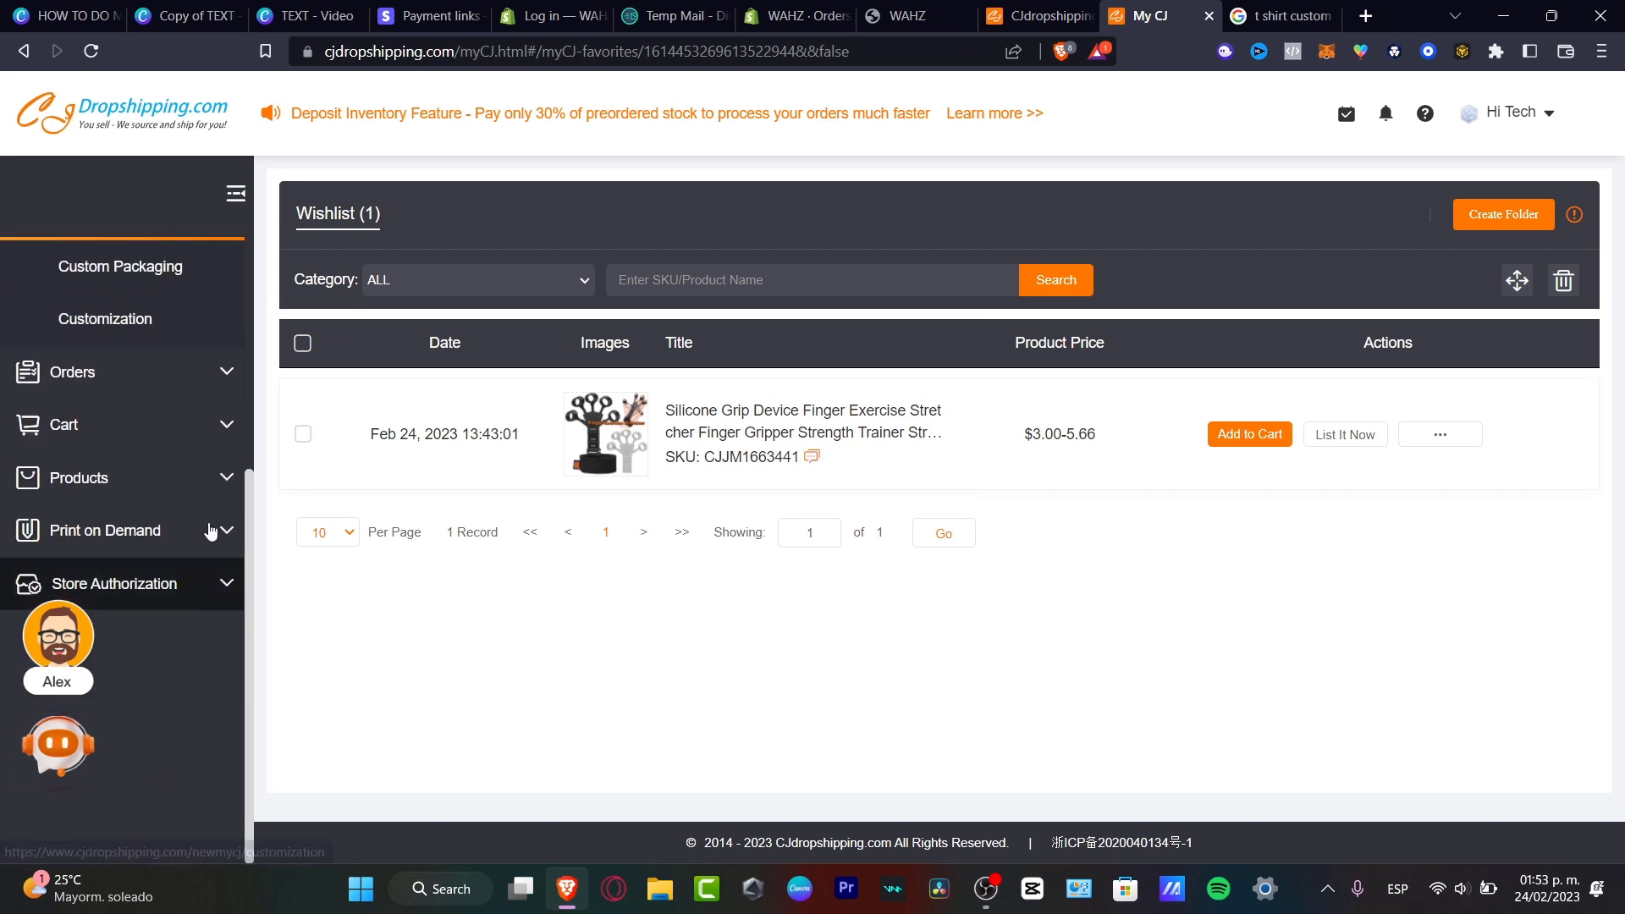
pyautogui.click(226, 385)
pyautogui.scroll(3, 171, 359)
pyautogui.click(174, 370)
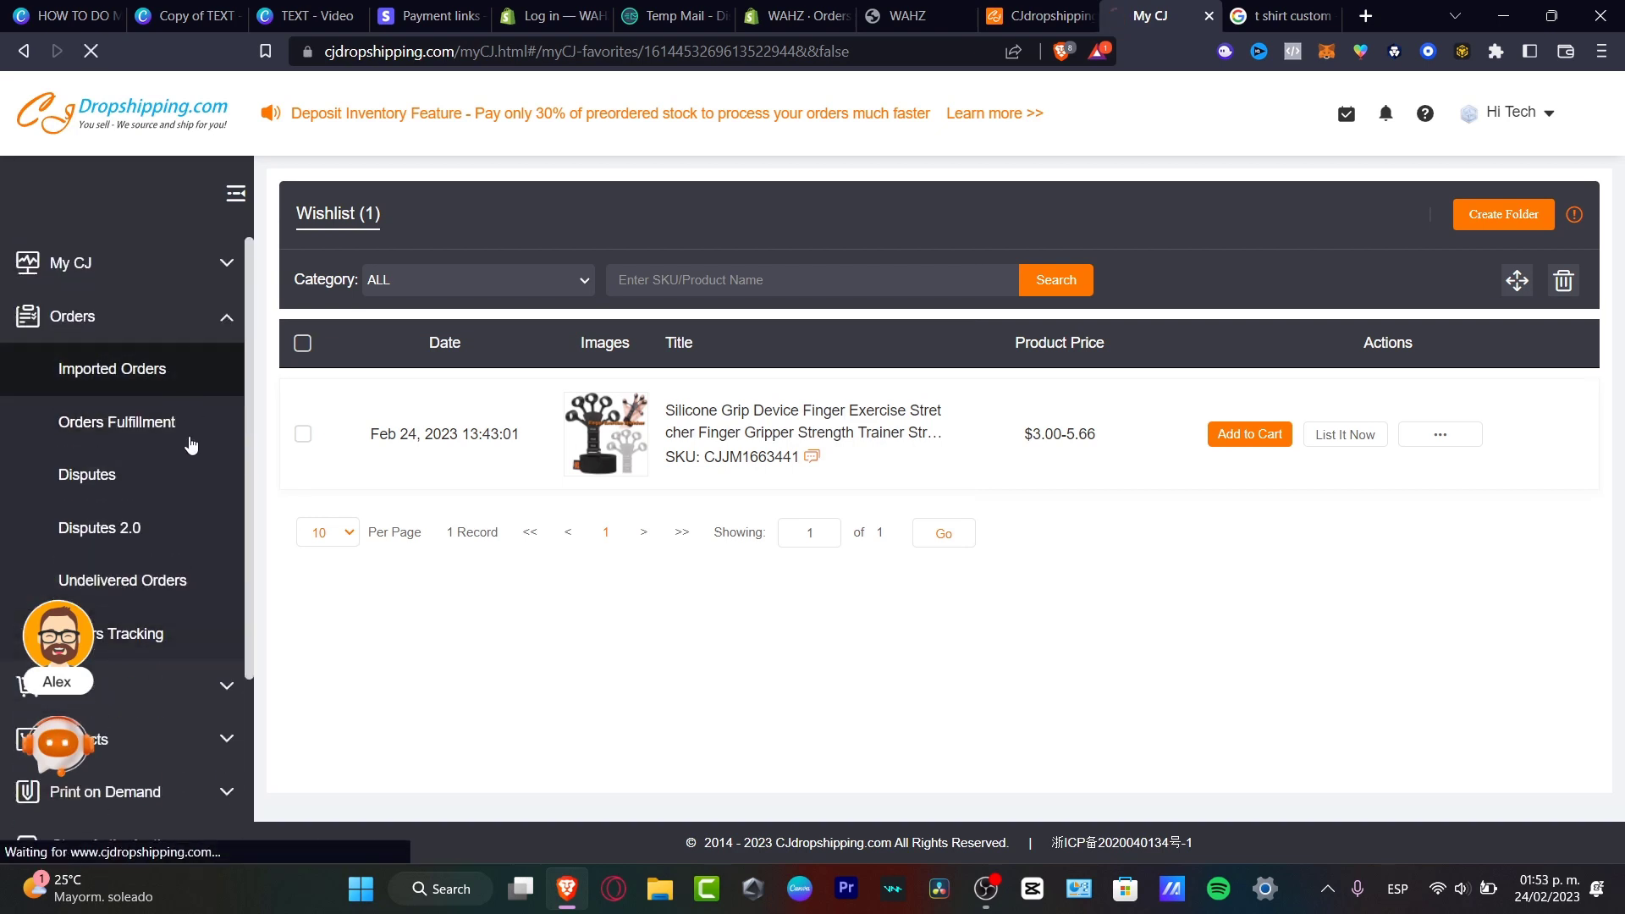